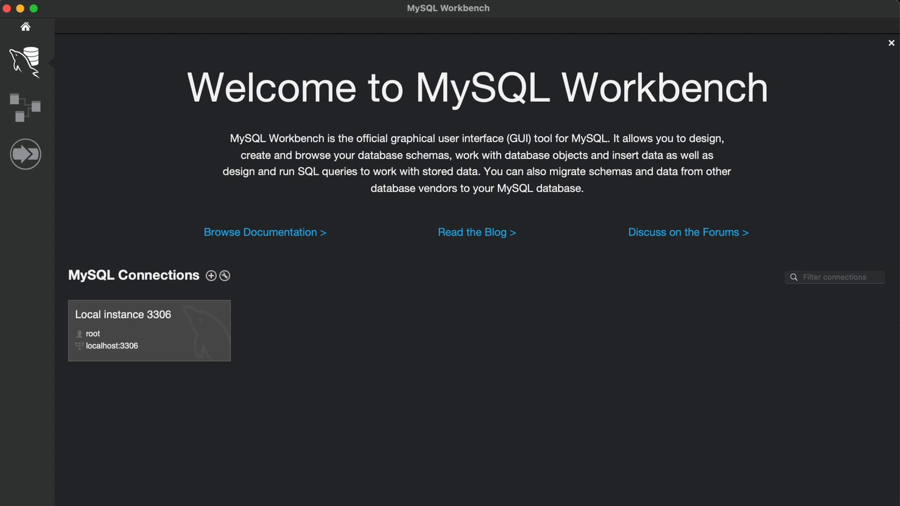
Connect to the Local instance 3306 server by entering the root password.
{"action": "left_click", "coordinate": [179, 330]}
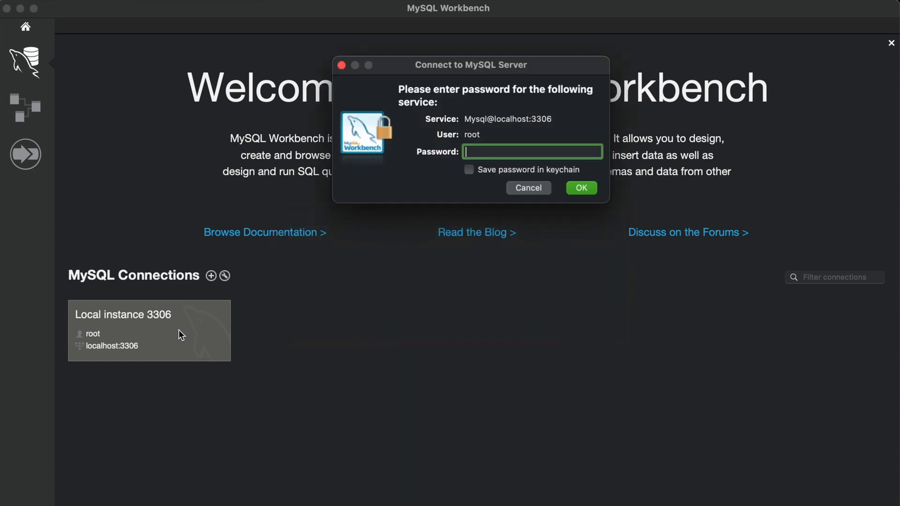
{"action": "type", "text": "••••••••••"}
{"action": "key", "text": "Return"}
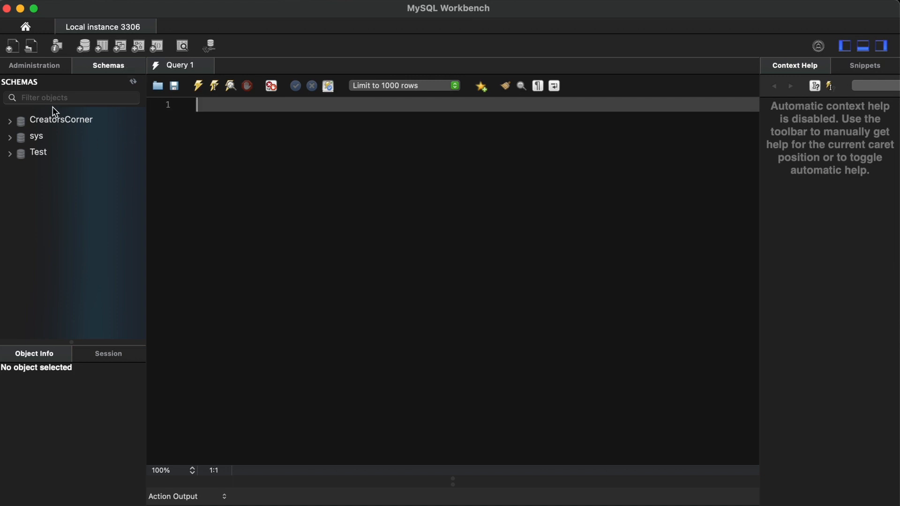
Start a new schema and name it MusicTalk.
{"action": "right_click", "coordinate": [81, 216]}
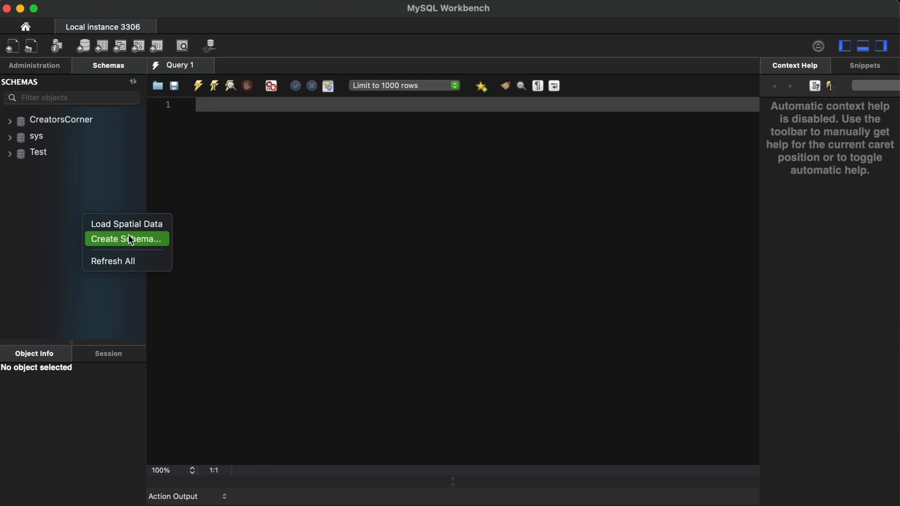
{"action": "left_click", "coordinate": [115, 142]}
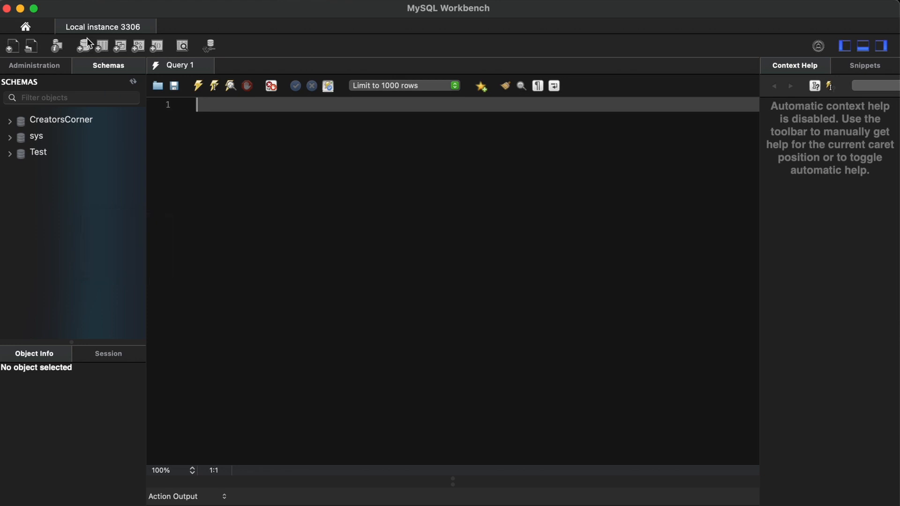
{"action": "left_click", "coordinate": [83, 46]}
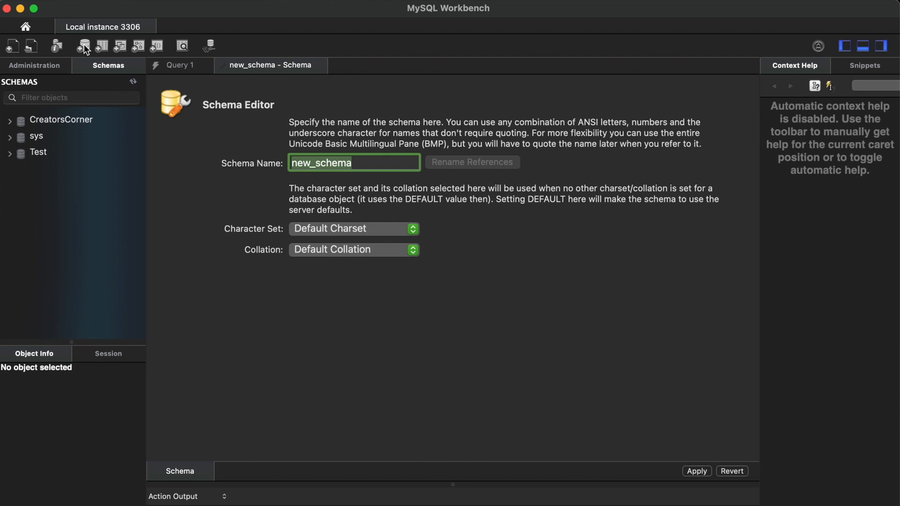
{"action": "type", "text": "M"}
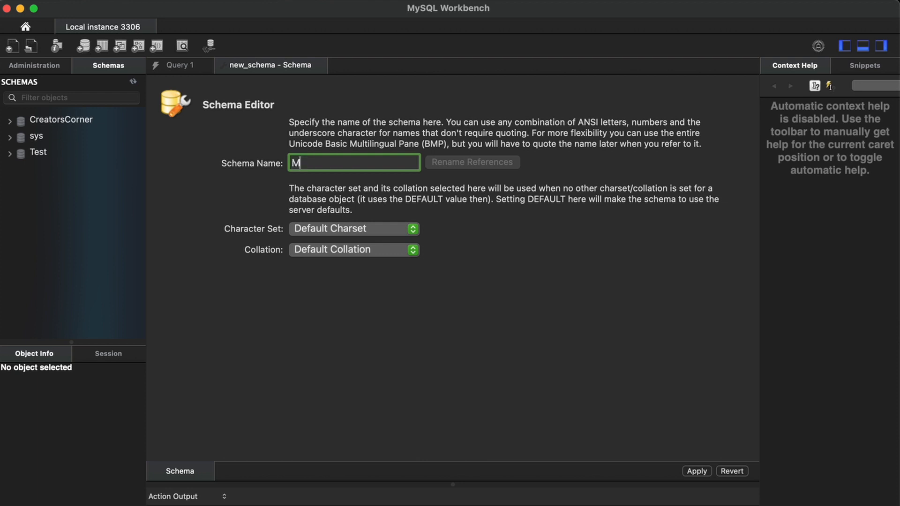
{"action": "type", "text": "usicTalk"}
{"action": "key", "text": "Return"}
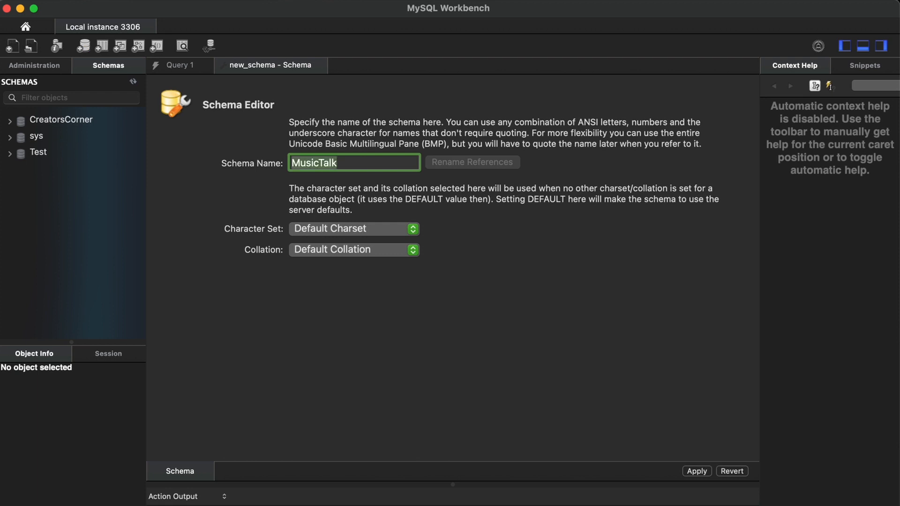
Apply the script creating the MusicTalk schema and close the schema editor.
{"action": "left_click", "coordinate": [696, 471]}
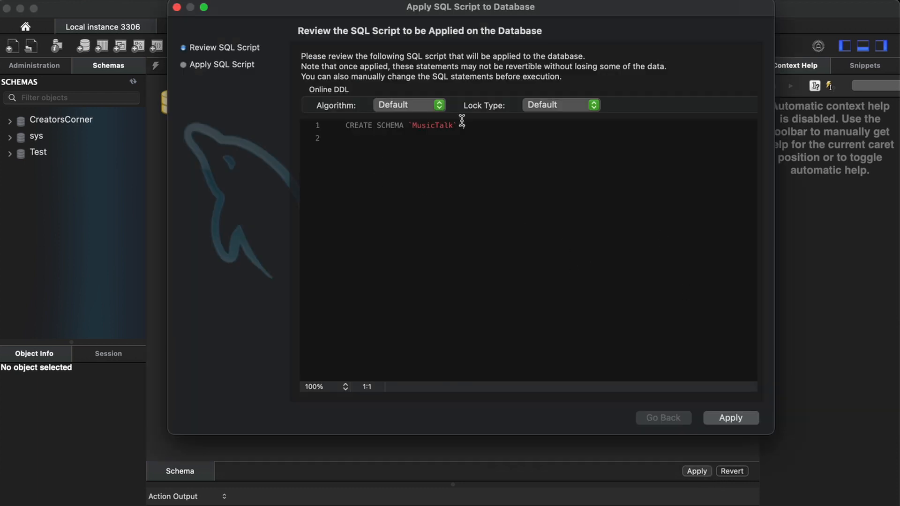
{"action": "left_click", "coordinate": [730, 418]}
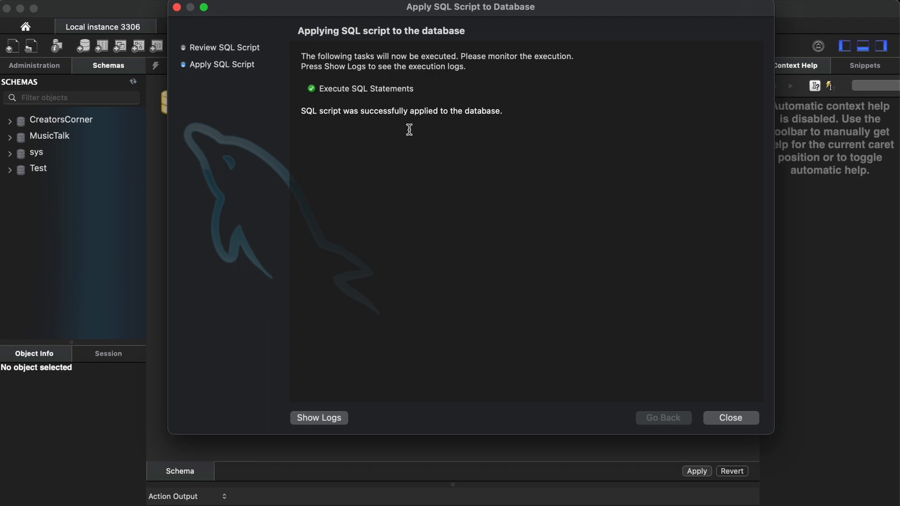
{"action": "left_click", "coordinate": [731, 418]}
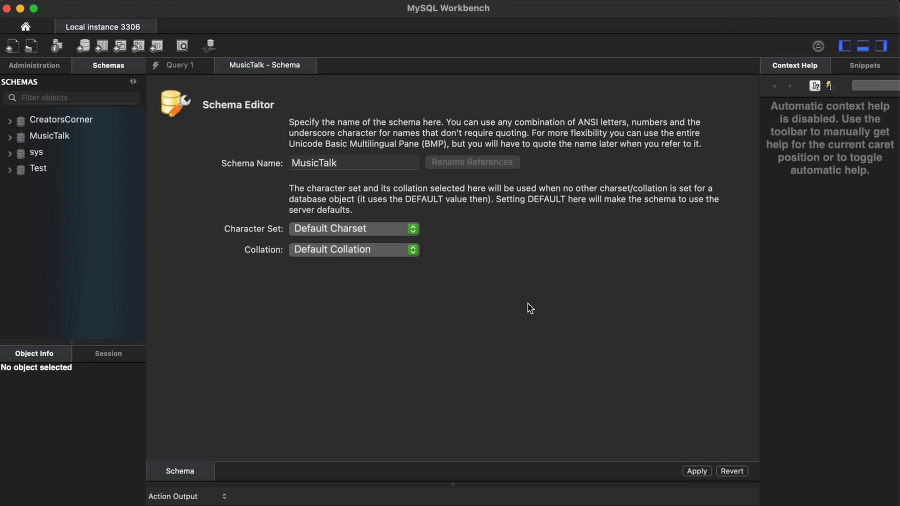
{"action": "left_click", "coordinate": [308, 65]}
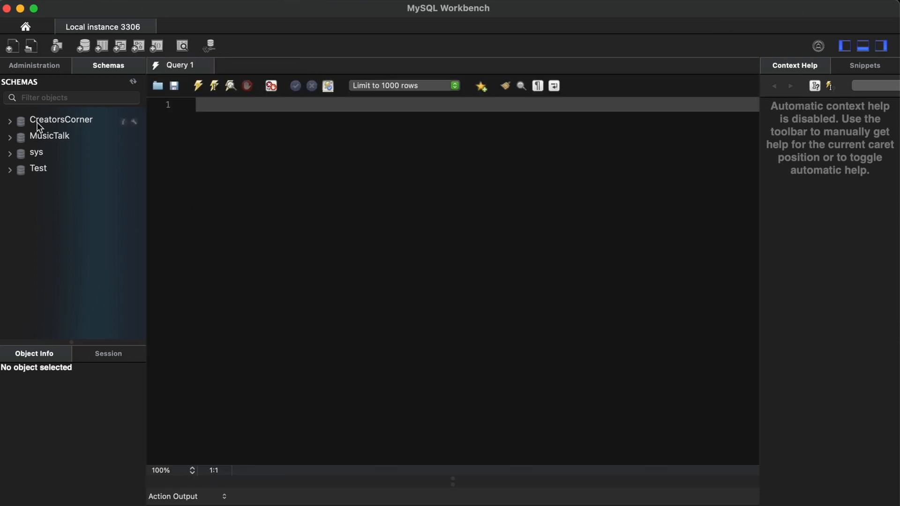
Create a new table named users in the MusicTalk schema.
{"action": "left_click", "coordinate": [9, 137]}
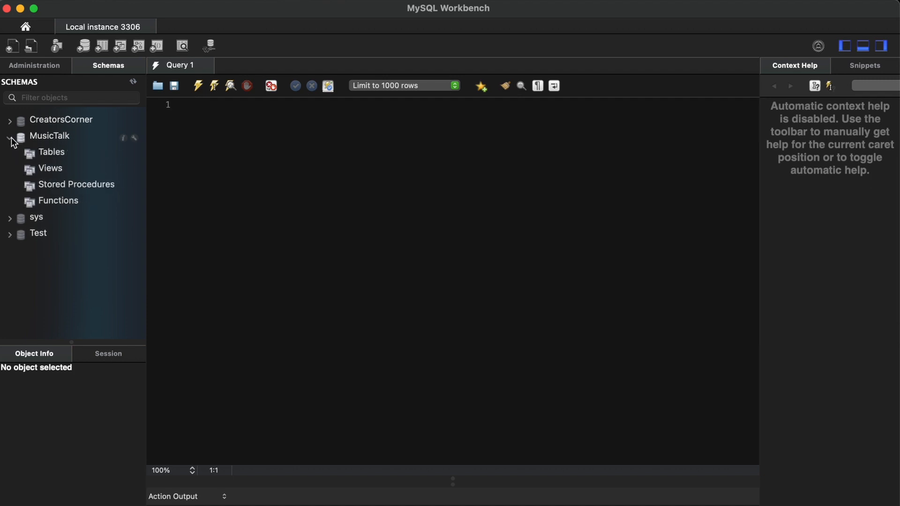
{"action": "left_click", "coordinate": [56, 153]}
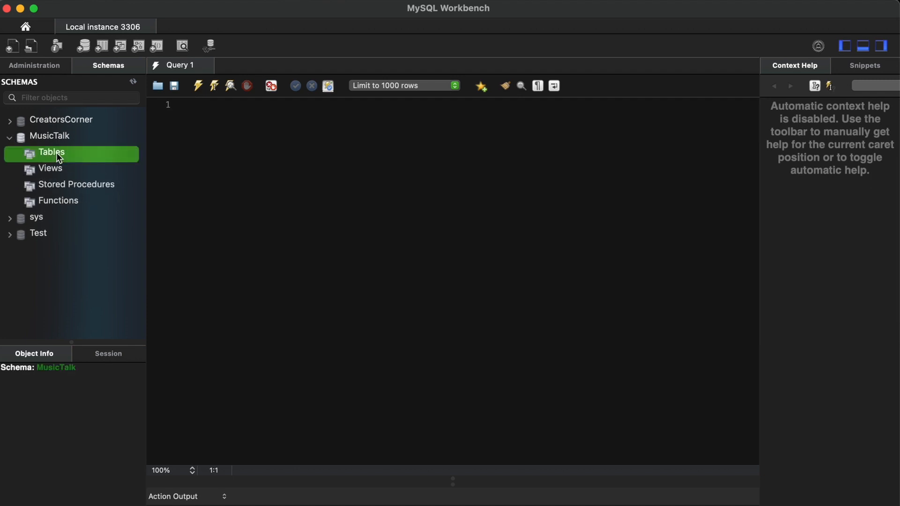
{"action": "right_click", "coordinate": [56, 152]}
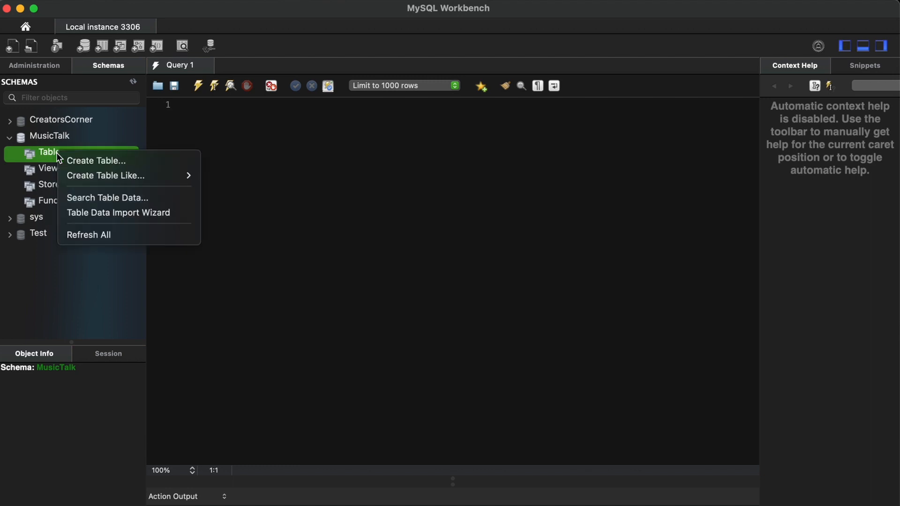
{"action": "left_click", "coordinate": [84, 159]}
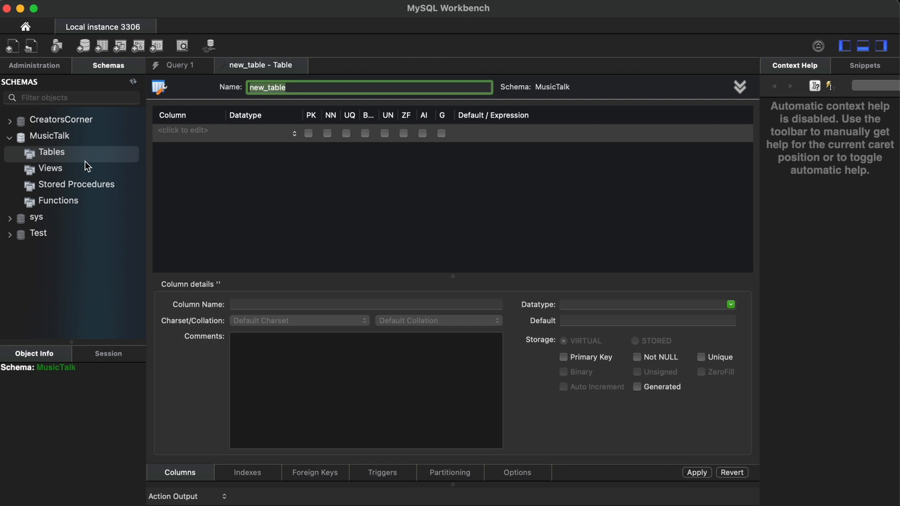
{"action": "type", "text": "users"}
Add a user_id INT column as an auto-incrementing, not-null primary key.
{"action": "left_click", "coordinate": [205, 171]}
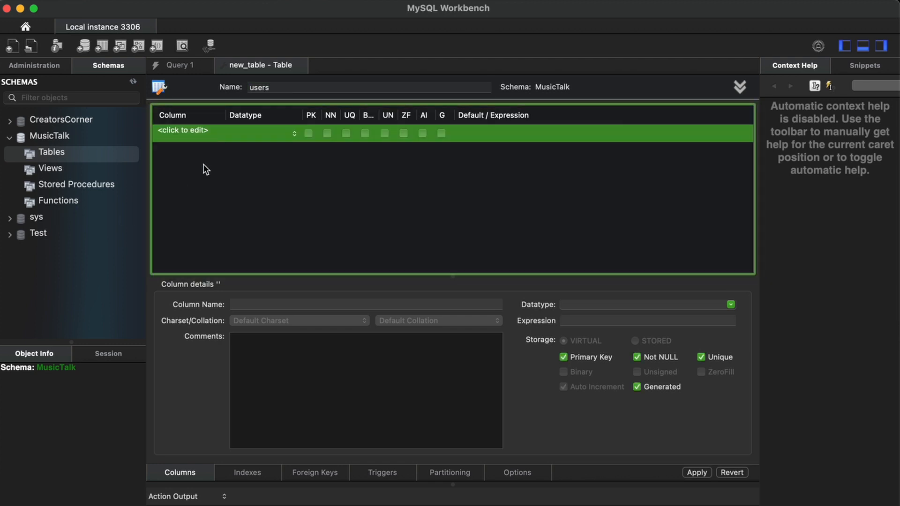
{"action": "double_click", "coordinate": [187, 132]}
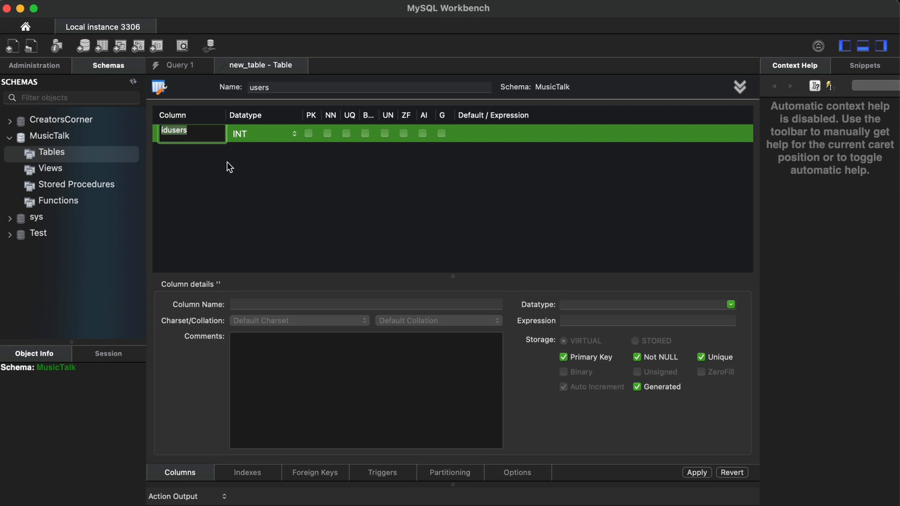
{"action": "type", "text": "user_id"}
{"action": "key", "text": "Return"}
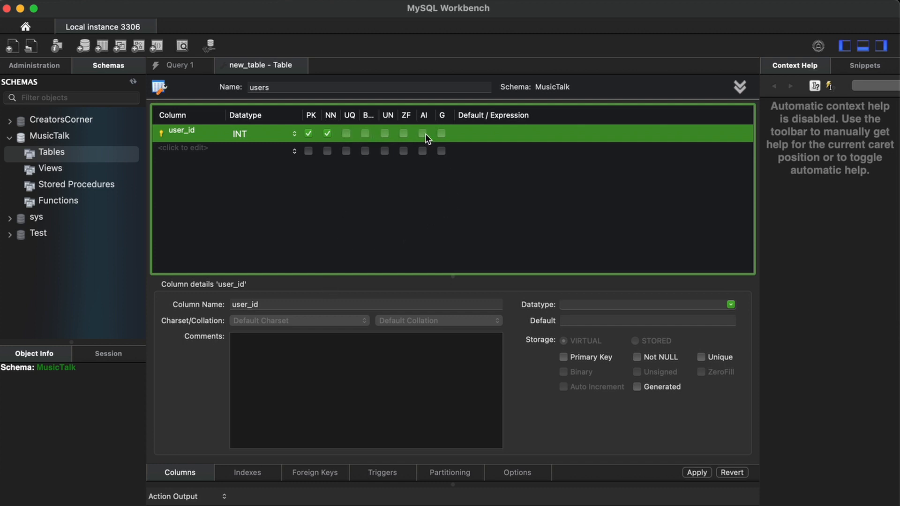
{"action": "left_click", "coordinate": [422, 133]}
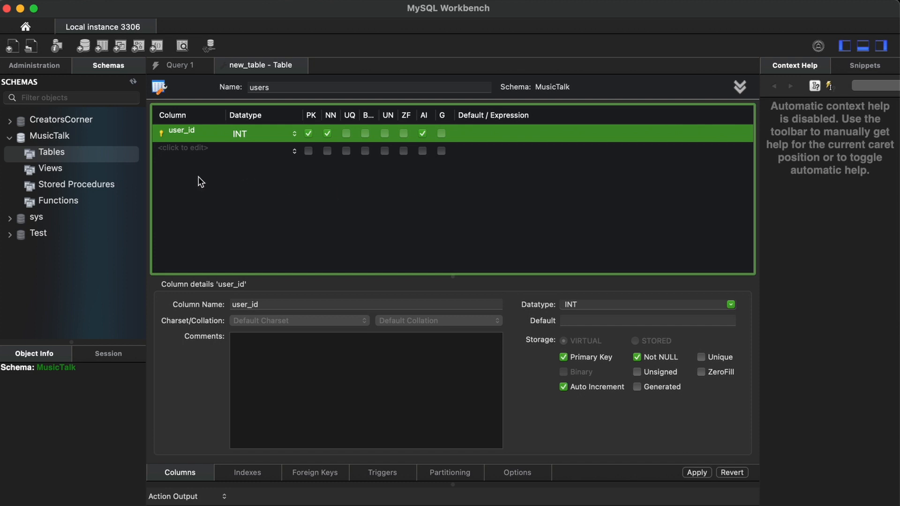
{"action": "left_click", "coordinate": [187, 147]}
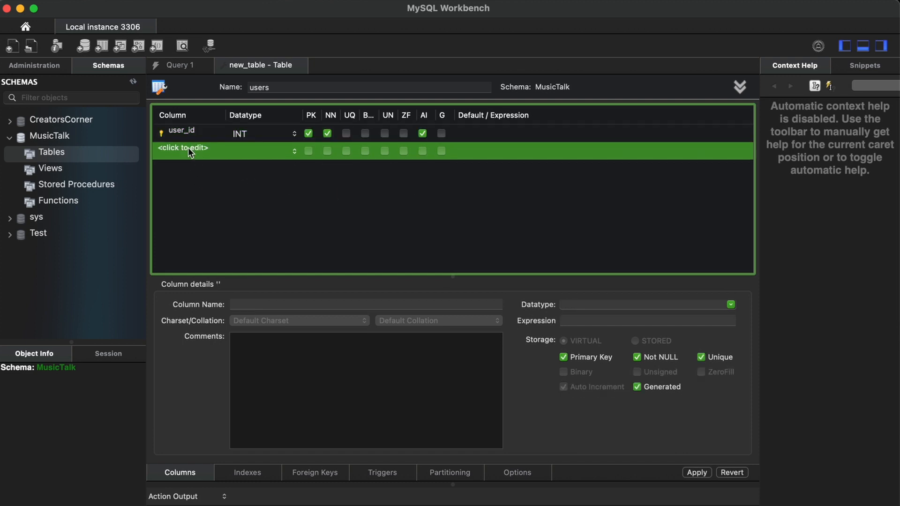
Add a username column of type VARCHAR(45), marked not null.
{"action": "left_click", "coordinate": [188, 147]}
{"action": "type", "text": "username"}
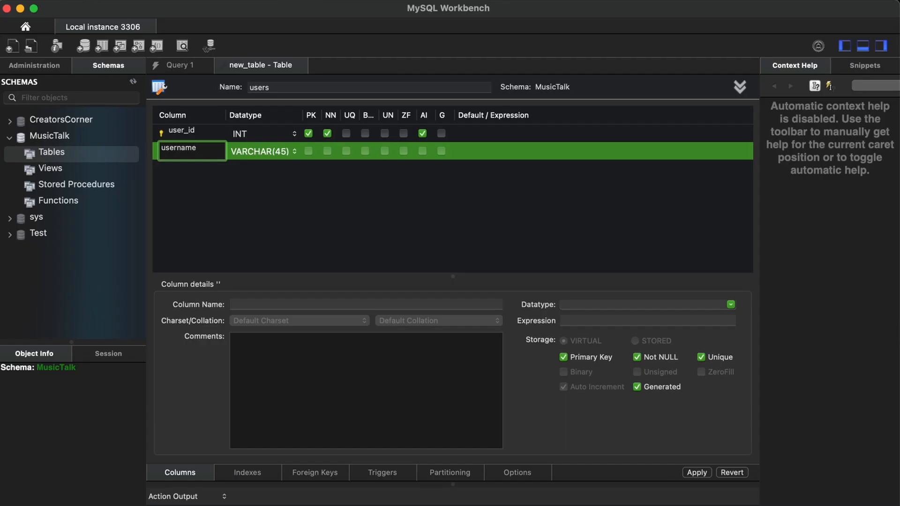
{"action": "left_click", "coordinate": [388, 226]}
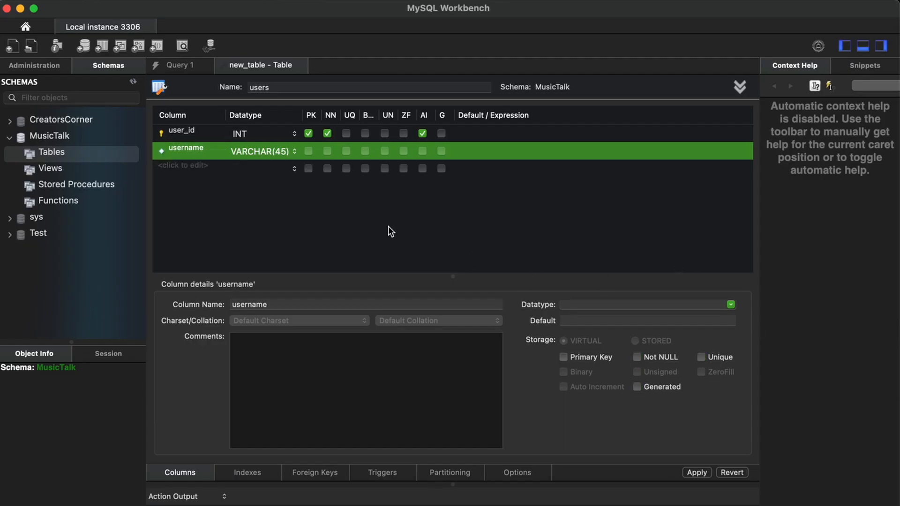
{"action": "left_click", "coordinate": [328, 151]}
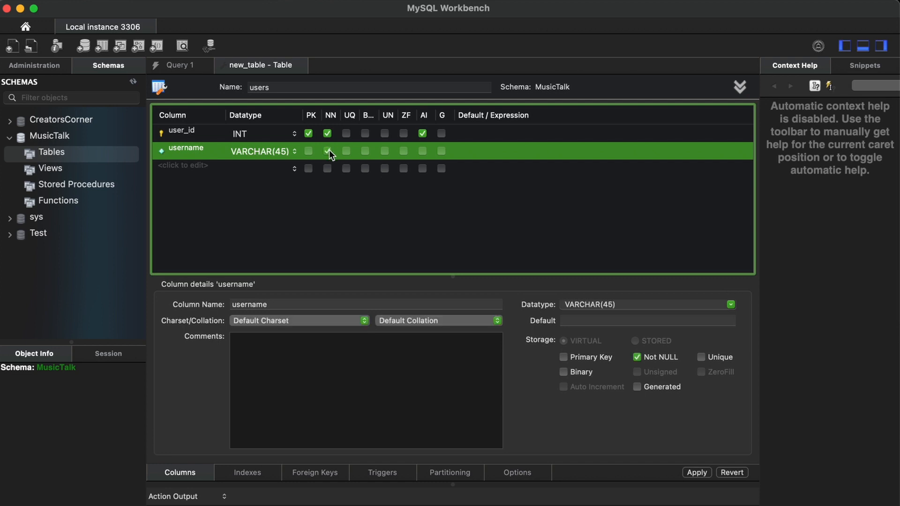
{"action": "left_click", "coordinate": [185, 166]}
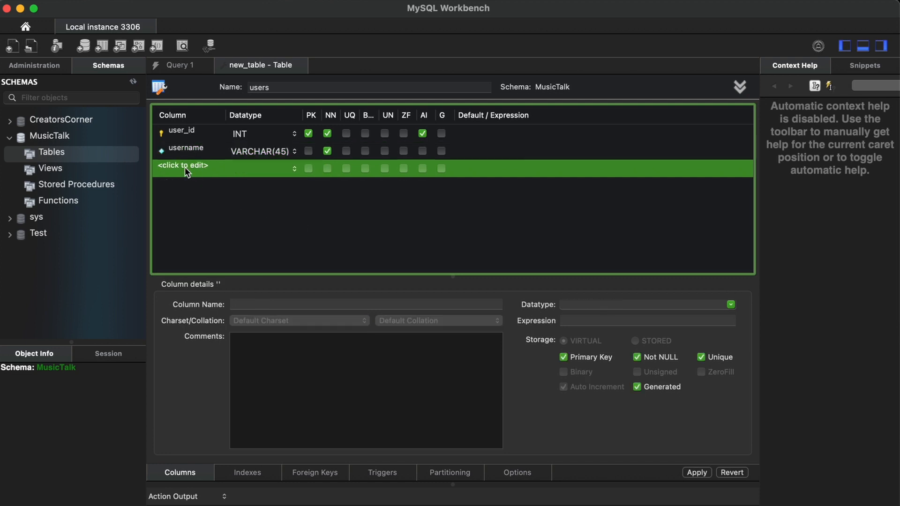
Add a not-null password column of type VARCHAR(1500) and review the users creation script.
{"action": "left_click", "coordinate": [185, 167]}
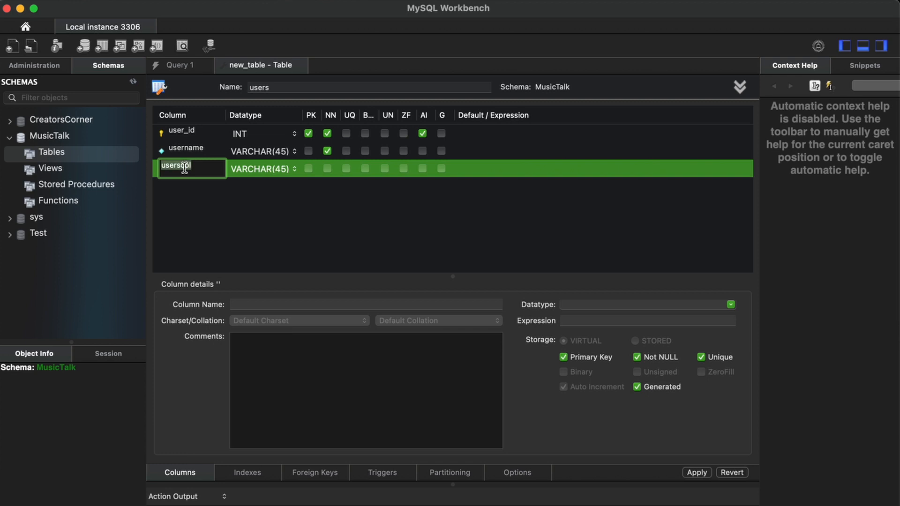
{"action": "type", "text": "password"}
{"action": "left_click", "coordinate": [265, 170]}
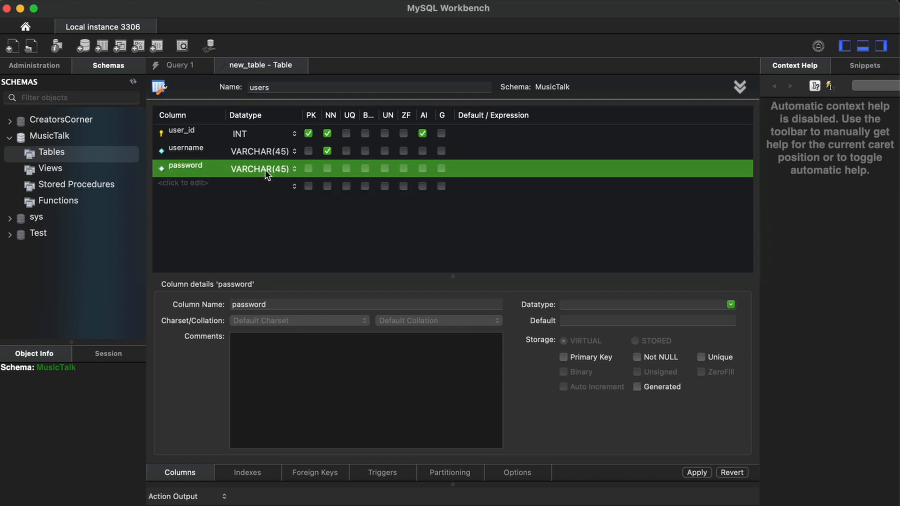
{"action": "key", "text": "Right"}
{"action": "key", "text": "Left"}
{"action": "key", "text": "shift+Left"}
{"action": "key", "text": "shift+Left"}
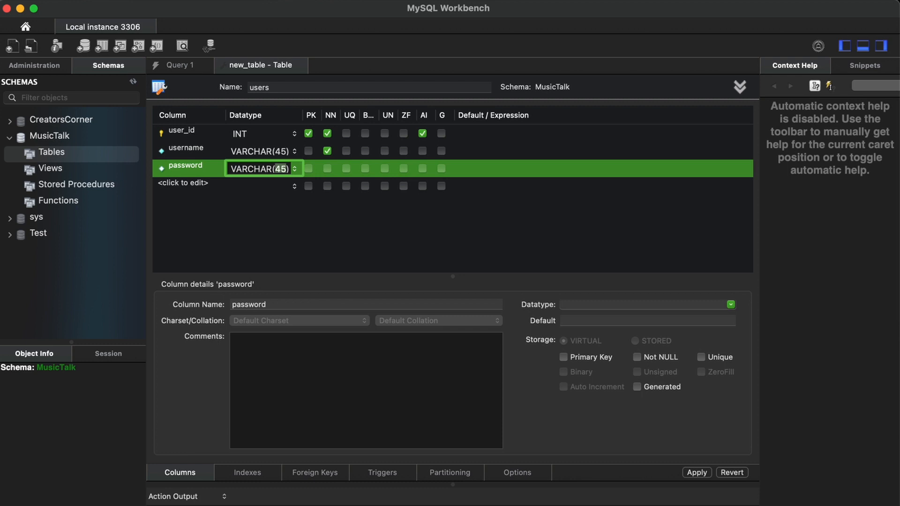
{"action": "type", "text": "1500"}
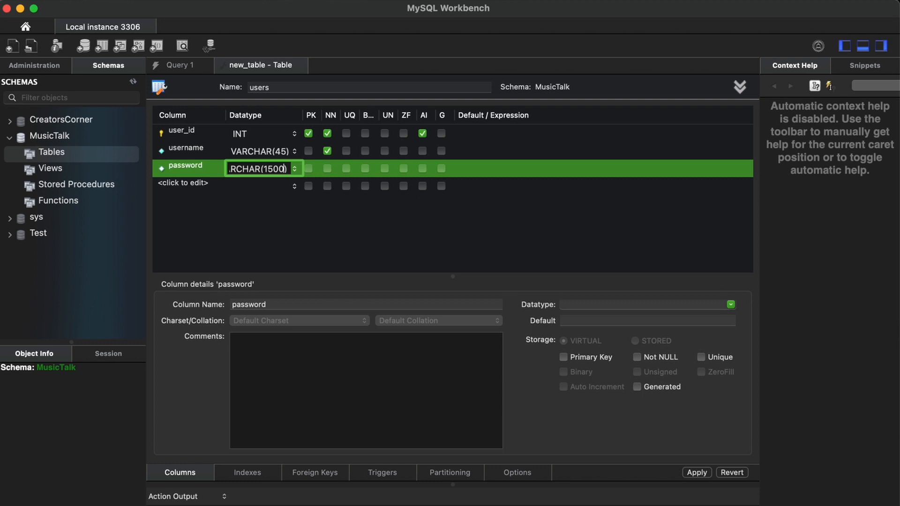
{"action": "left_click", "coordinate": [328, 168]}
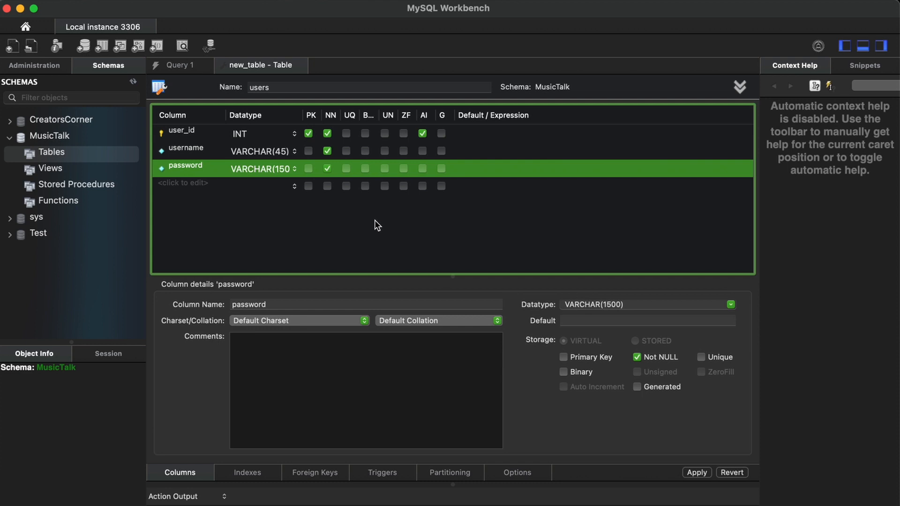
{"action": "left_click", "coordinate": [697, 472]}
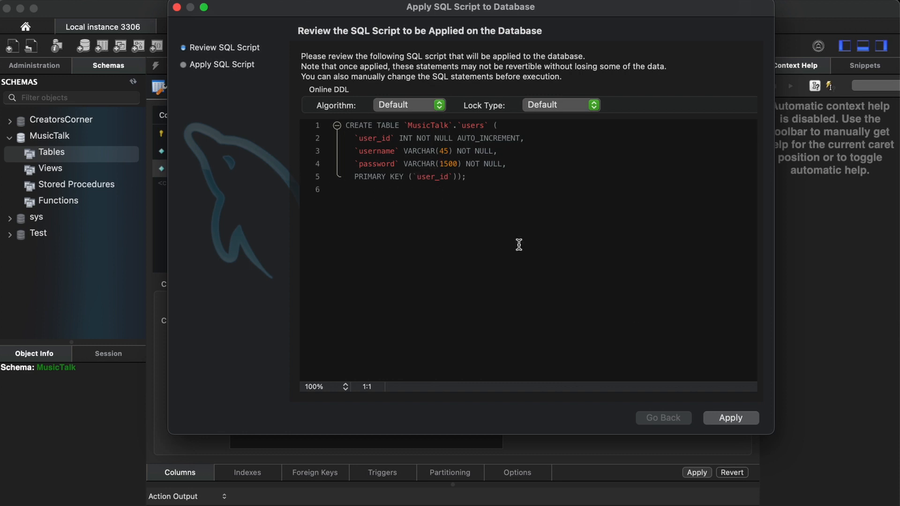
Run the users table creation script and close the finished dialog.
{"action": "left_click", "coordinate": [728, 418]}
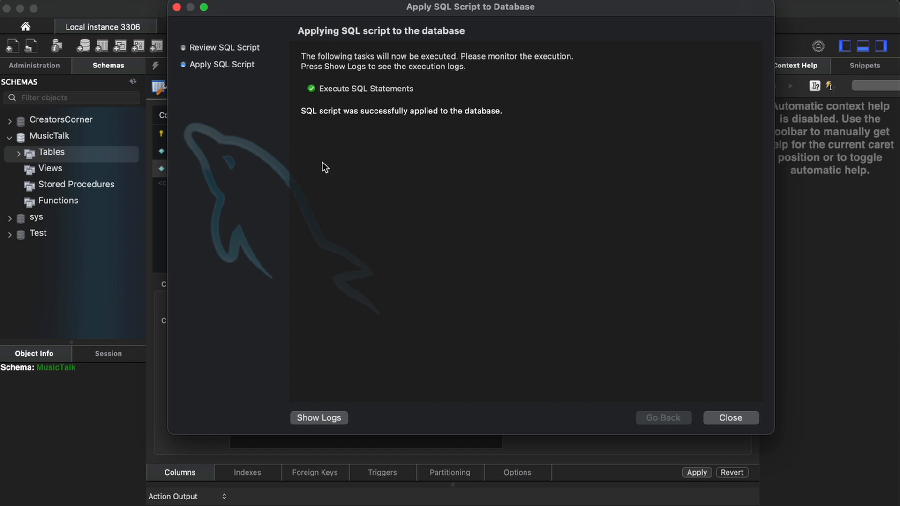
{"action": "left_click", "coordinate": [739, 417]}
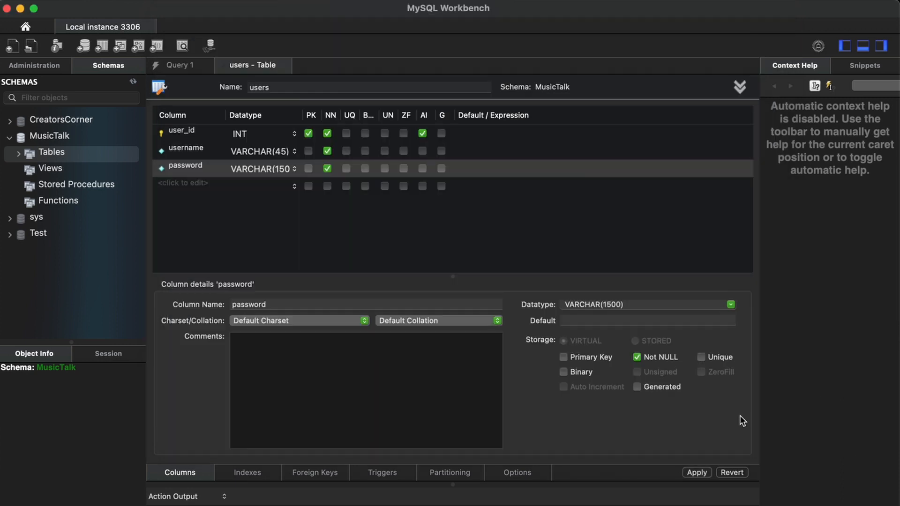
Create a posts table with post_id as an auto-incrementing INT primary key.
{"action": "left_click", "coordinate": [50, 153]}
{"action": "right_click", "coordinate": [51, 154]}
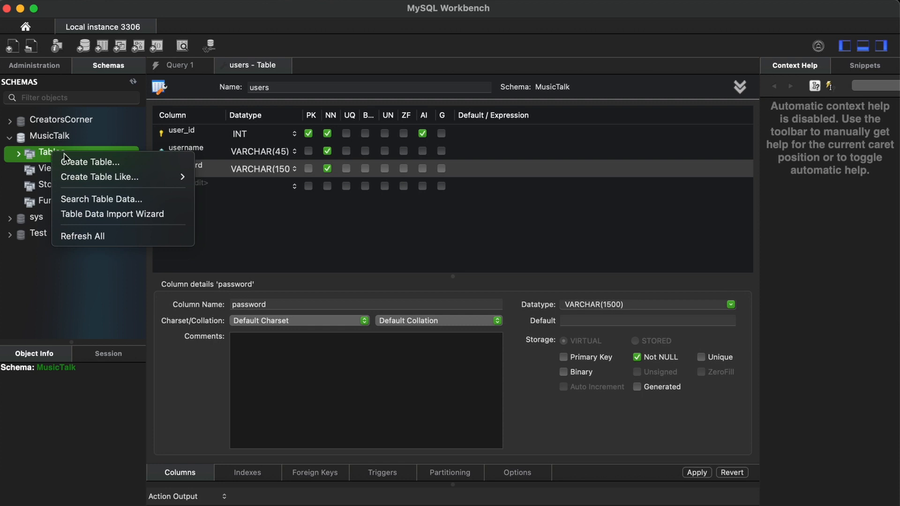
{"action": "left_click", "coordinate": [70, 156]}
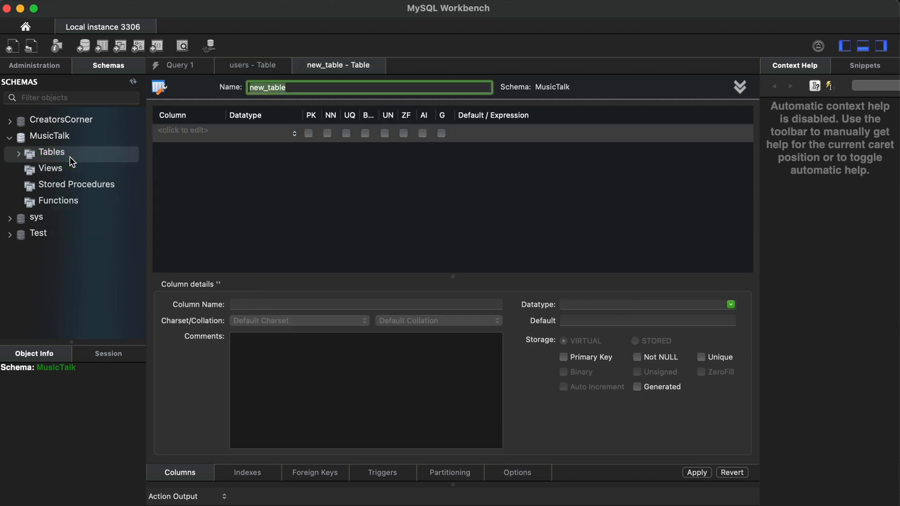
{"action": "type", "text": "posts"}
{"action": "left_click", "coordinate": [177, 133]}
{"action": "left_click", "coordinate": [177, 133]}
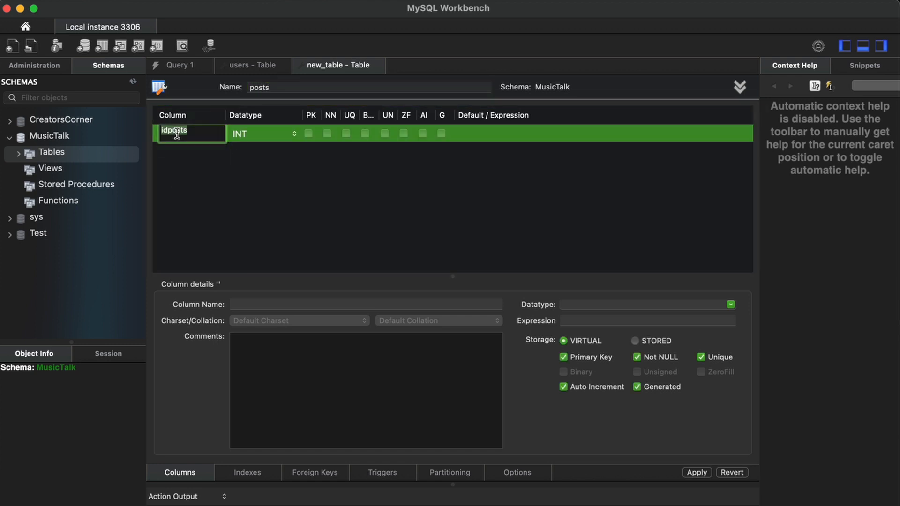
{"action": "type", "text": "post_id"}
{"action": "left_click", "coordinate": [408, 189]}
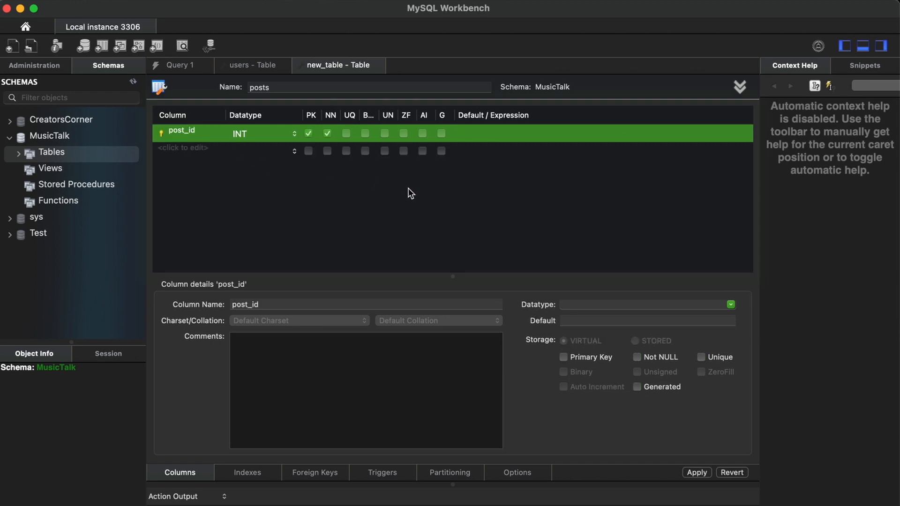
{"action": "left_click", "coordinate": [423, 133]}
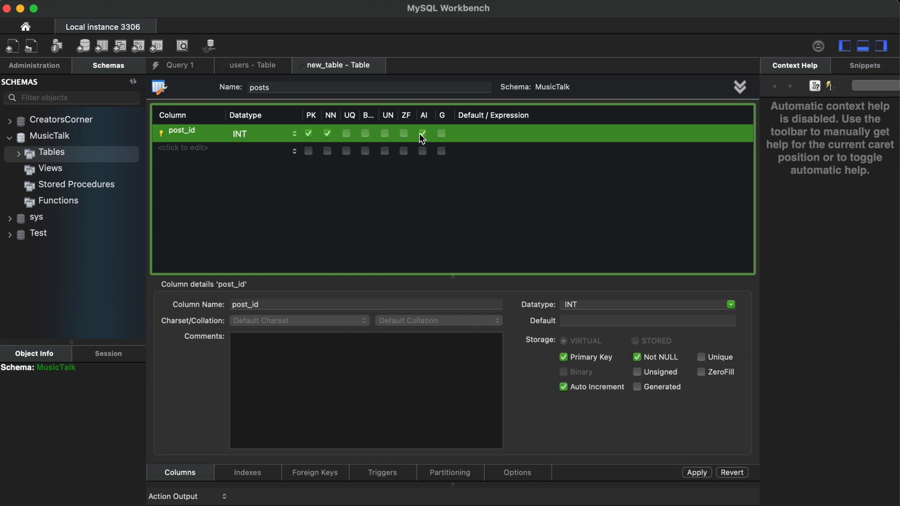
Add a post_author column of type INT, marked not null.
{"action": "left_click", "coordinate": [177, 147]}
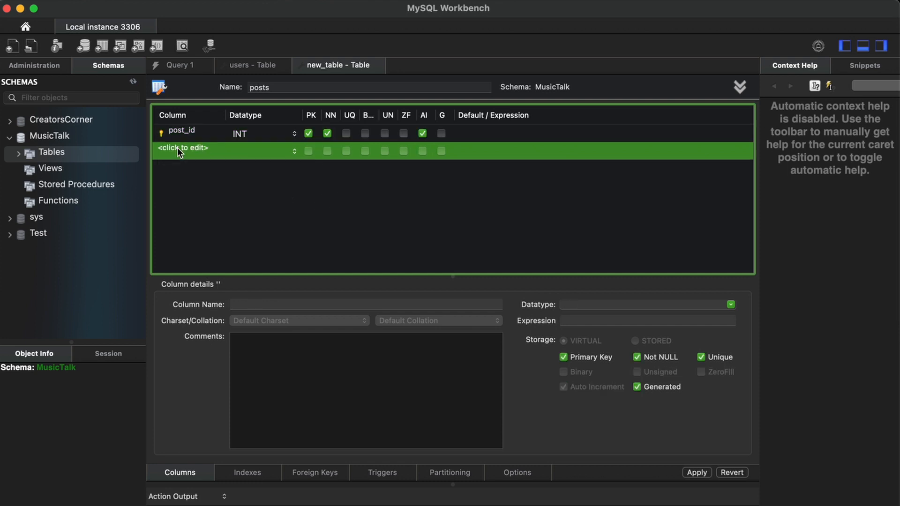
{"action": "left_click", "coordinate": [177, 148]}
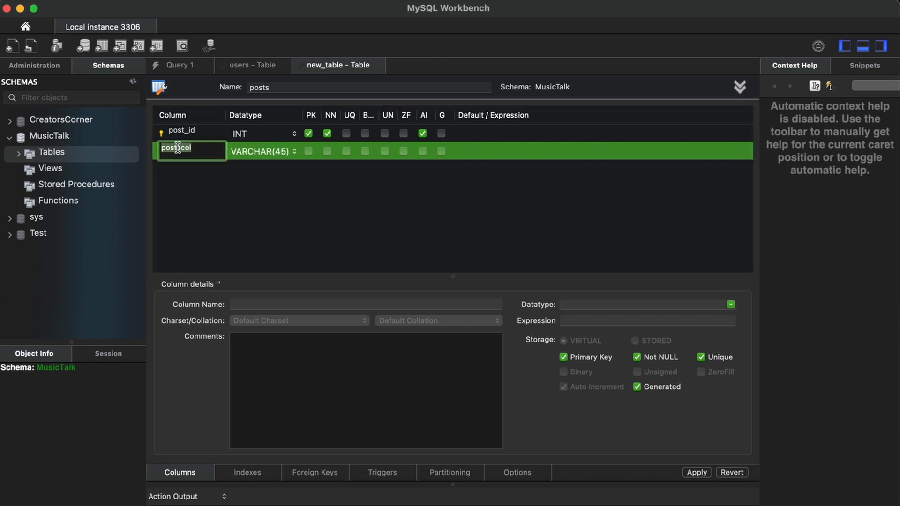
{"action": "type", "text": "post_author"}
{"action": "key", "text": "Return"}
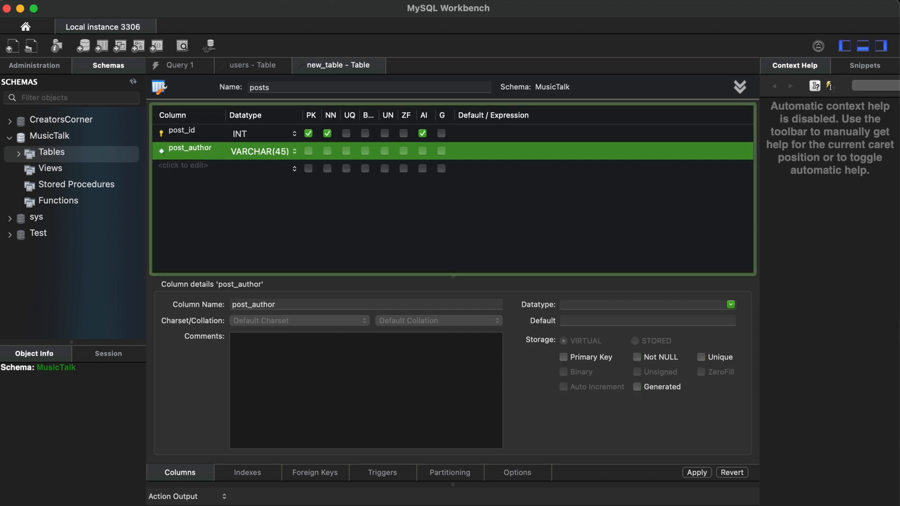
{"action": "double_click", "coordinate": [263, 149]}
{"action": "type", "text": "INt"}
{"action": "key", "text": "BackSpace"}
{"action": "type", "text": "T"}
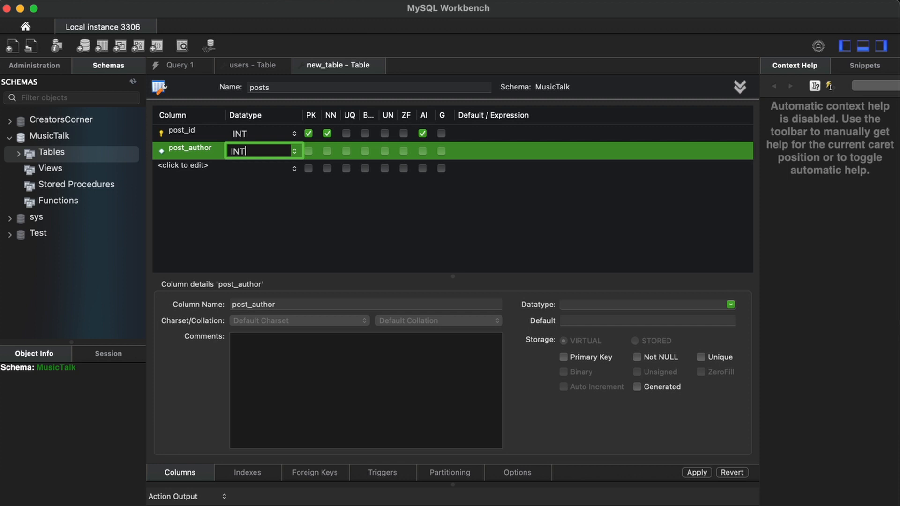
{"action": "key", "text": "Return"}
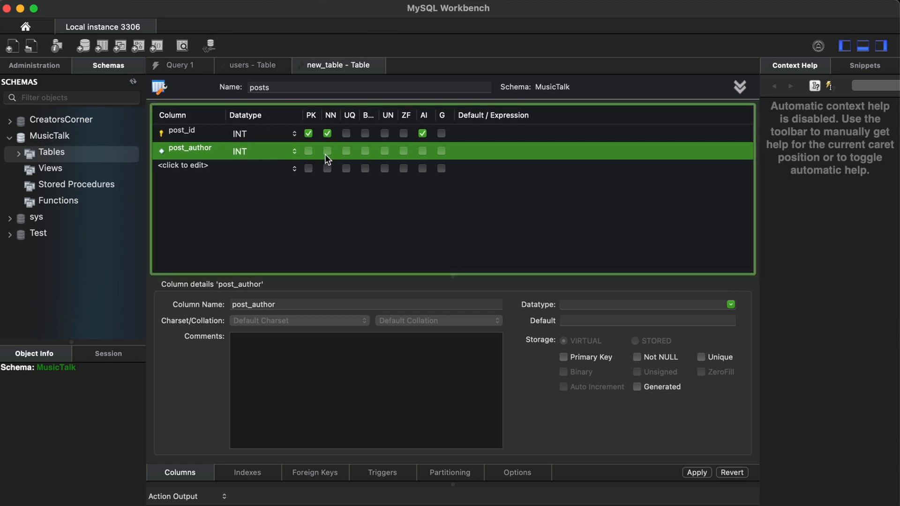
{"action": "left_click", "coordinate": [327, 151]}
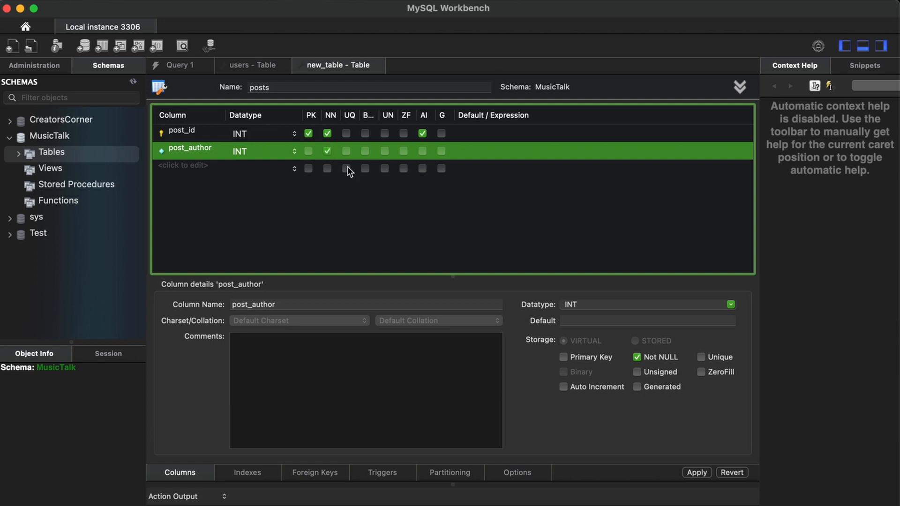
Add a post_author foreign key referencing users.user_id with NO ACTION on delete.
{"action": "left_click", "coordinate": [313, 473]}
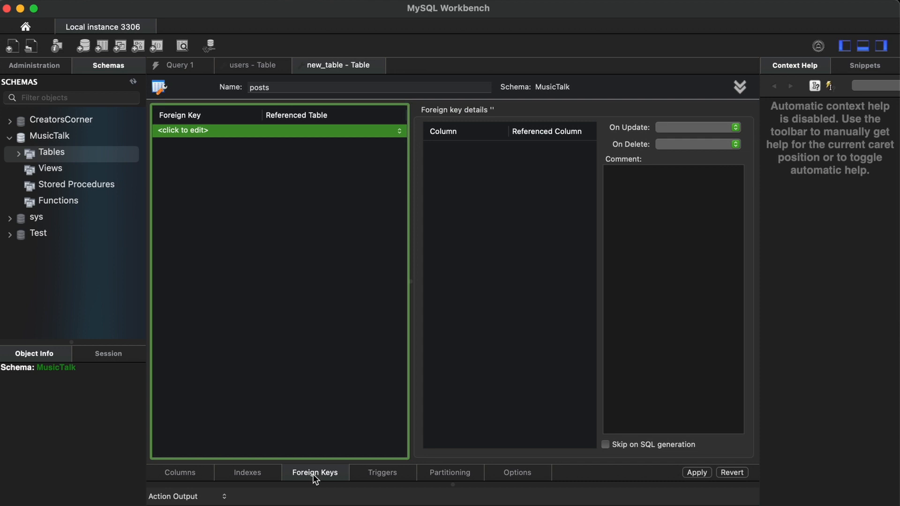
{"action": "left_click", "coordinate": [192, 130]}
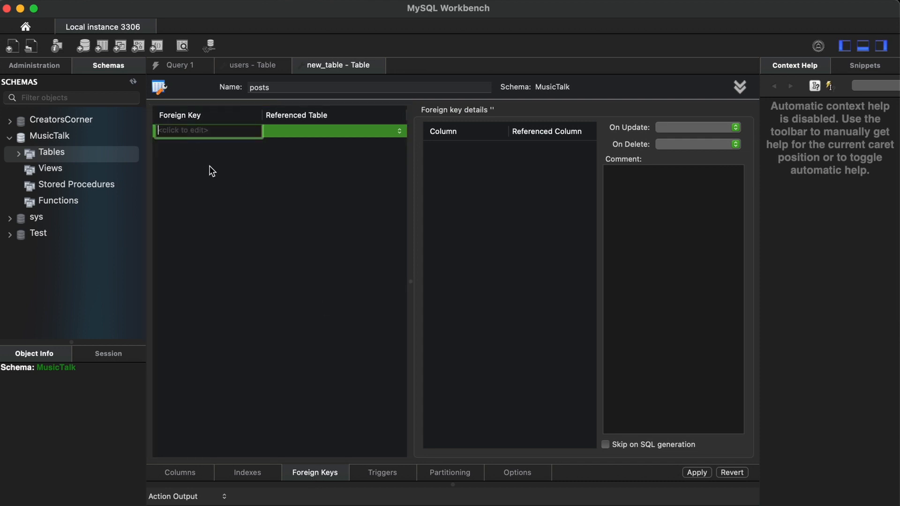
{"action": "type", "text": "post_author"}
{"action": "left_click", "coordinate": [330, 131]}
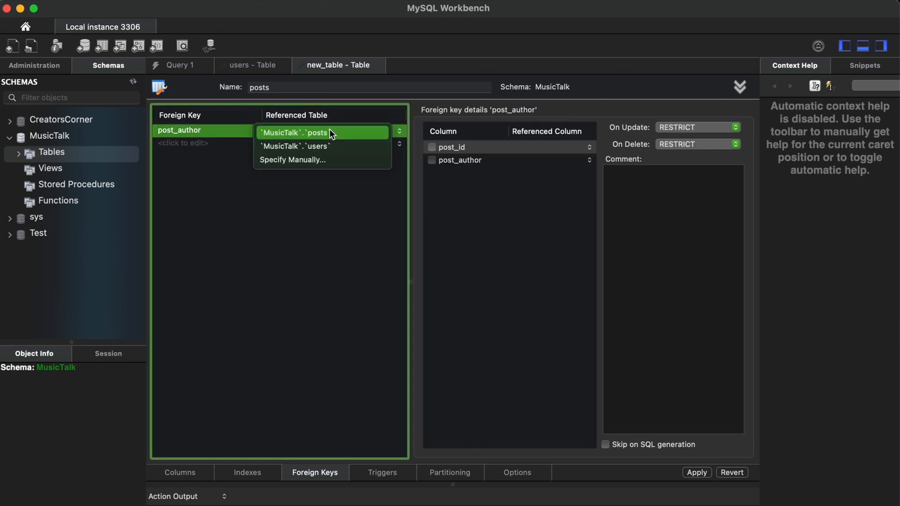
{"action": "left_click", "coordinate": [345, 148]}
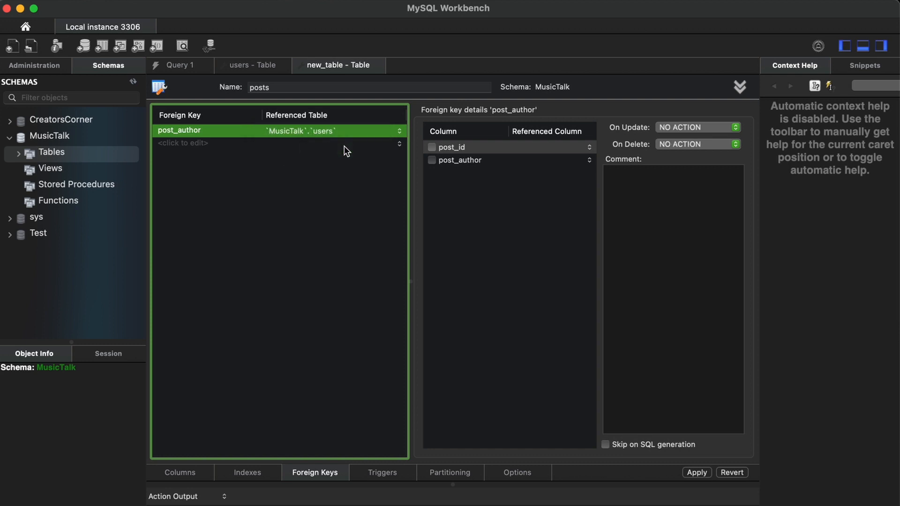
{"action": "left_click", "coordinate": [431, 161]}
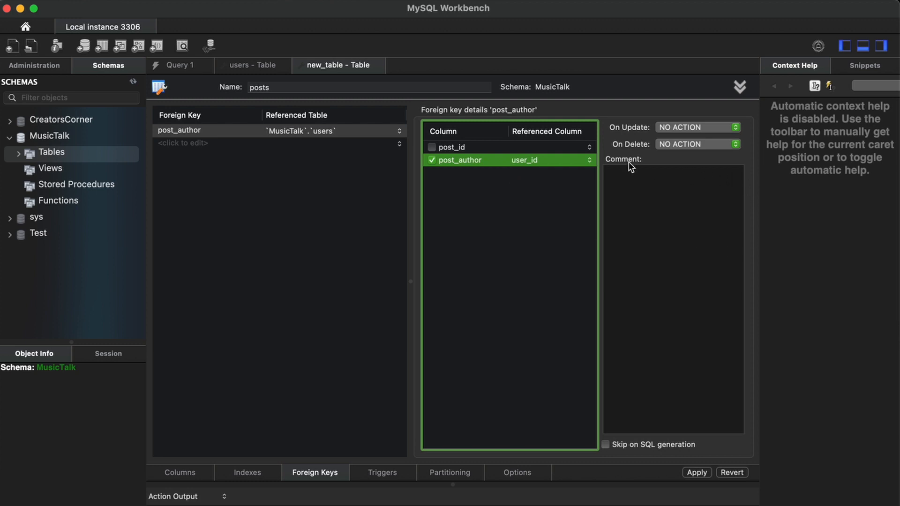
{"action": "left_click", "coordinate": [695, 144]}
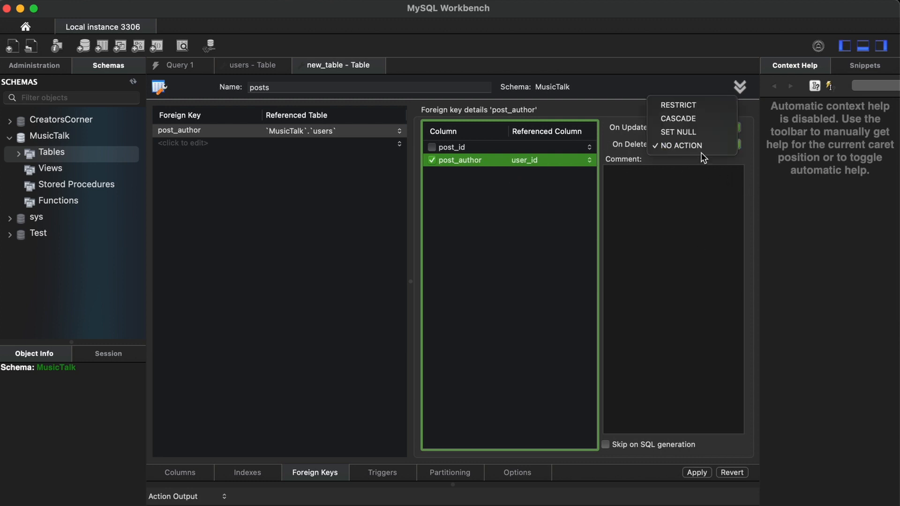
{"action": "left_click", "coordinate": [697, 184]}
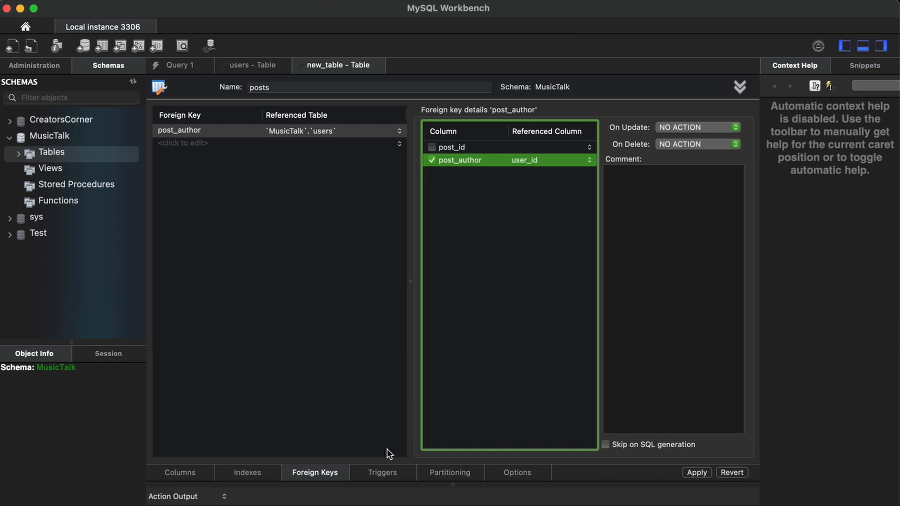
{"action": "left_click", "coordinate": [186, 474]}
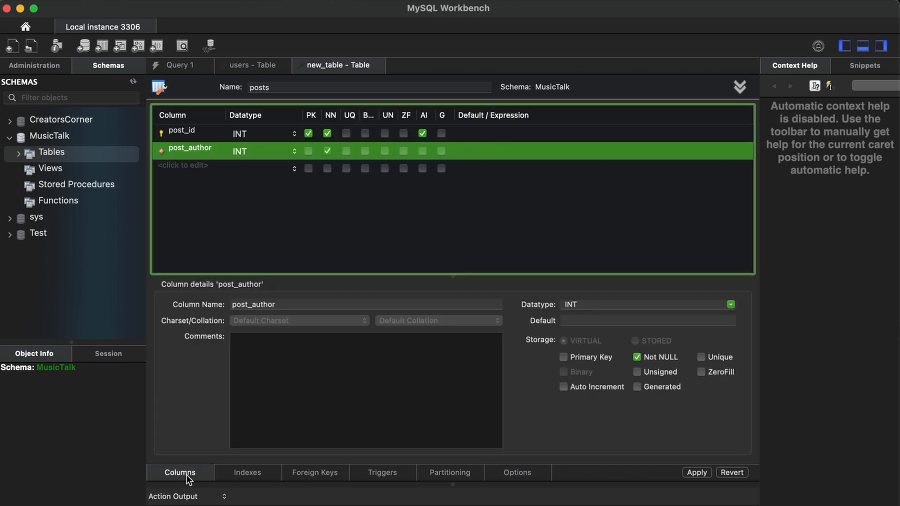
Add a third column named post with the default VARCHAR(45) type.
{"action": "left_click", "coordinate": [188, 164]}
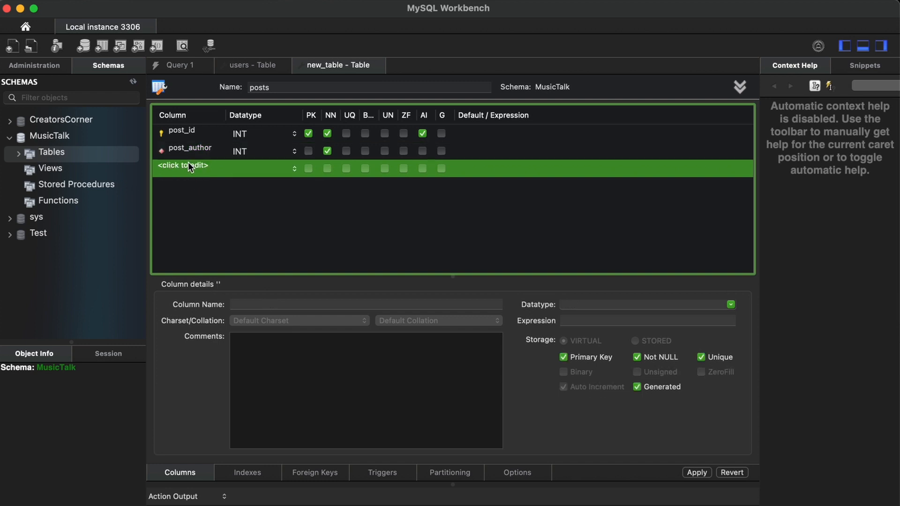
{"action": "left_click", "coordinate": [188, 164]}
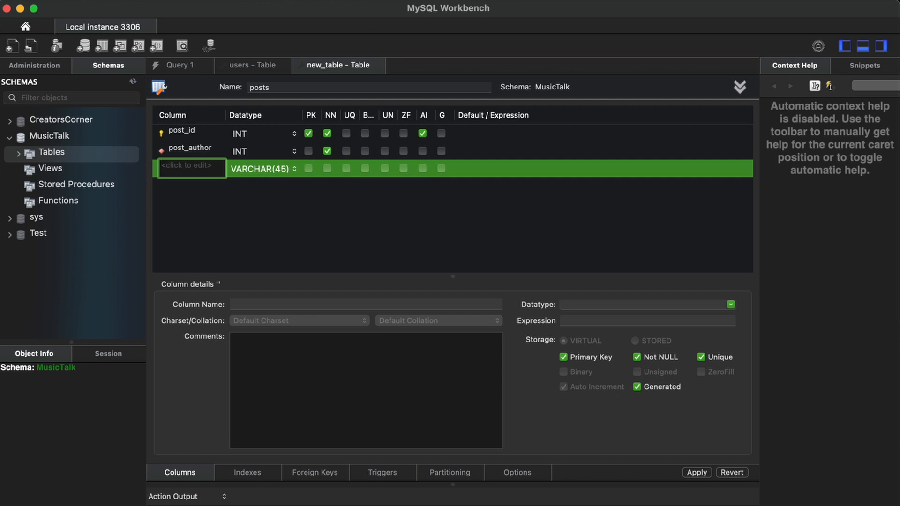
{"action": "type", "text": "post"}
{"action": "key", "text": "Return"}
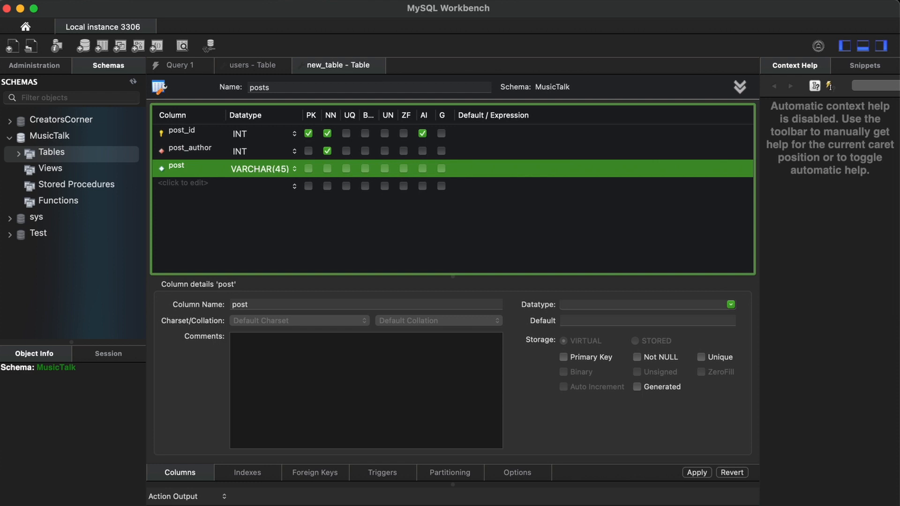
Apply the posts table, then raise the Lorem ipsum character count past 3000.
{"action": "left_click", "coordinate": [697, 473]}
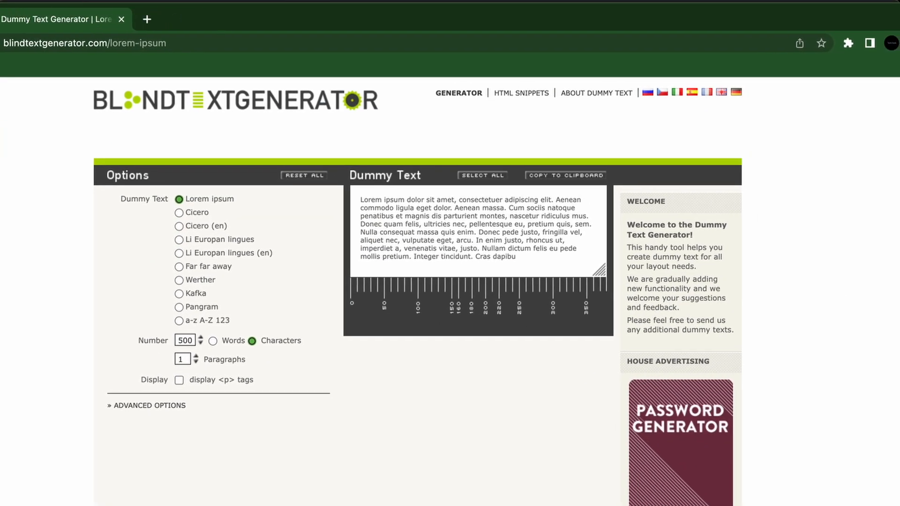
{"action": "mouse_move", "coordinate": [0, 19]}
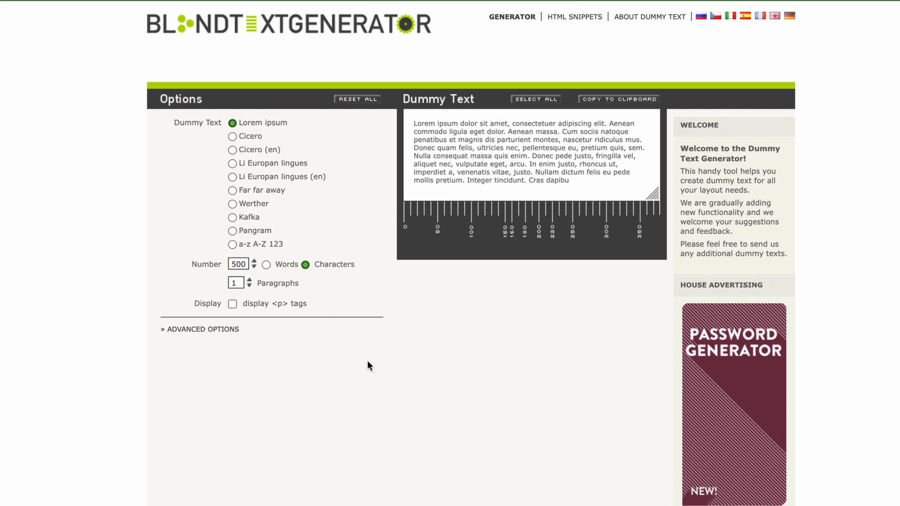
{"action": "left_click", "coordinate": [253, 262]}
{"action": "left_click", "coordinate": [254, 262]}
{"action": "left_click", "coordinate": [253, 261]}
{"action": "left_click", "coordinate": [253, 262]}
{"action": "double_click", "coordinate": [254, 262]}
{"action": "triple_click", "coordinate": [253, 262]}
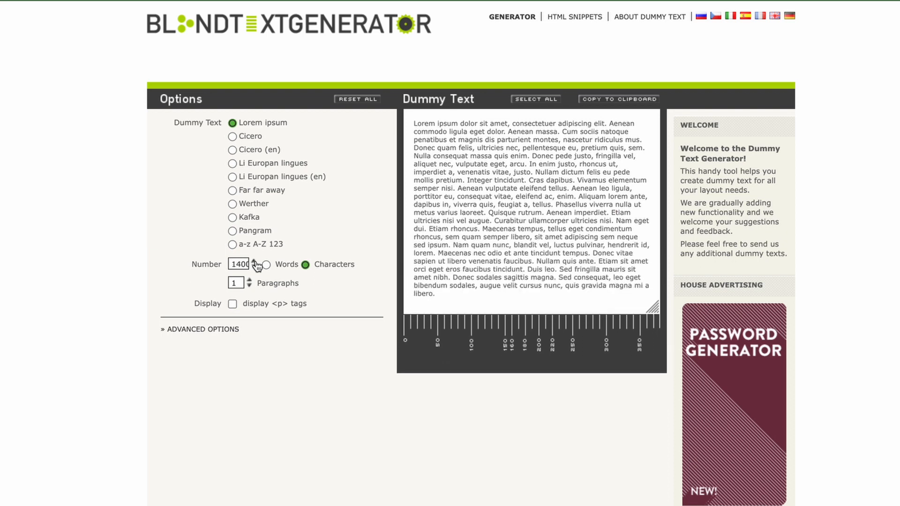
{"action": "double_click", "coordinate": [254, 262]}
{"action": "double_click", "coordinate": [254, 262]}
{"action": "triple_click", "coordinate": [254, 262]}
{"action": "double_click", "coordinate": [254, 262]}
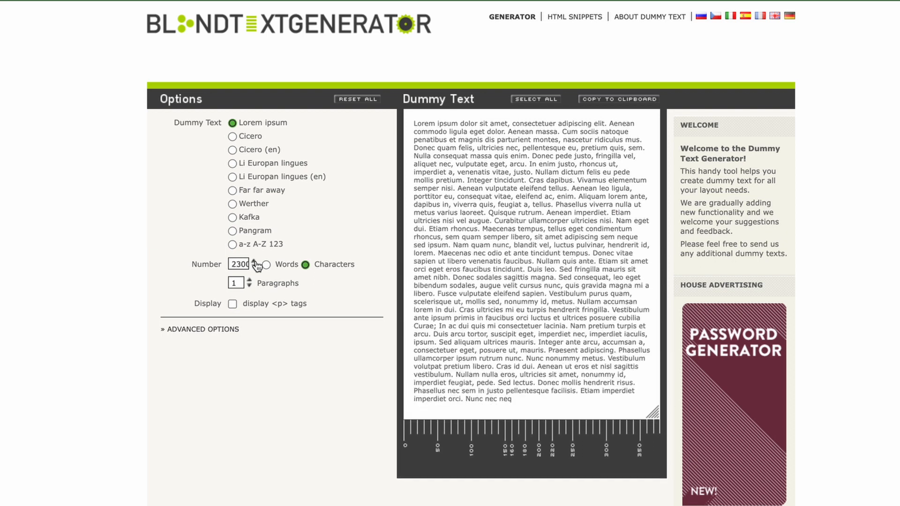
{"action": "triple_click", "coordinate": [254, 262]}
{"action": "double_click", "coordinate": [254, 262]}
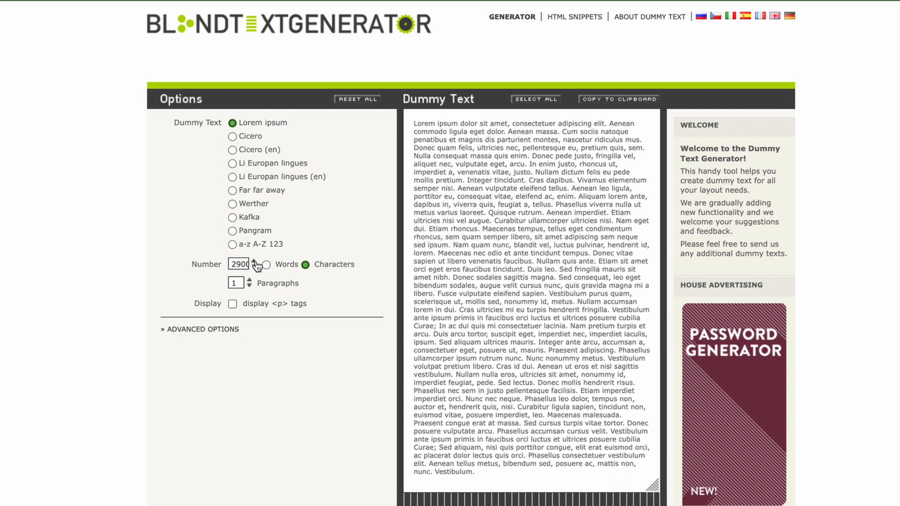
{"action": "left_click", "coordinate": [254, 262]}
{"action": "double_click", "coordinate": [254, 262]}
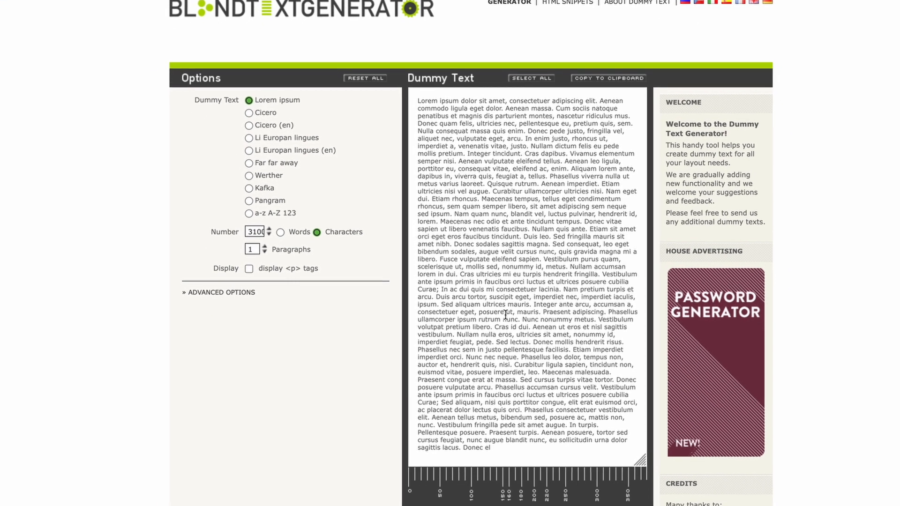
Bring the Lorem ipsum sample up to 4200 characters.
{"action": "left_click", "coordinate": [269, 229]}
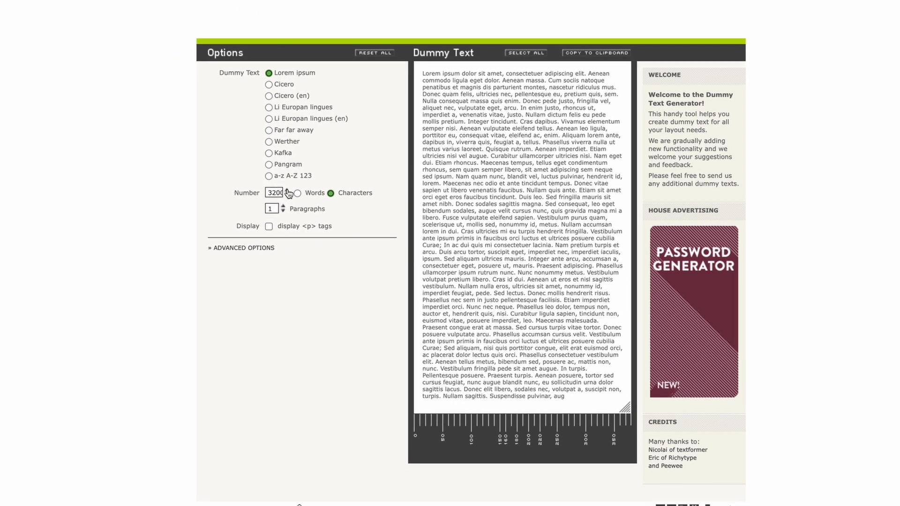
{"action": "left_click", "coordinate": [287, 191]}
{"action": "left_click", "coordinate": [287, 191]}
{"action": "double_click", "coordinate": [287, 190]}
{"action": "double_click", "coordinate": [287, 190]}
{"action": "double_click", "coordinate": [290, 185]}
{"action": "left_click", "coordinate": [290, 184]}
{"action": "left_click", "coordinate": [290, 184]}
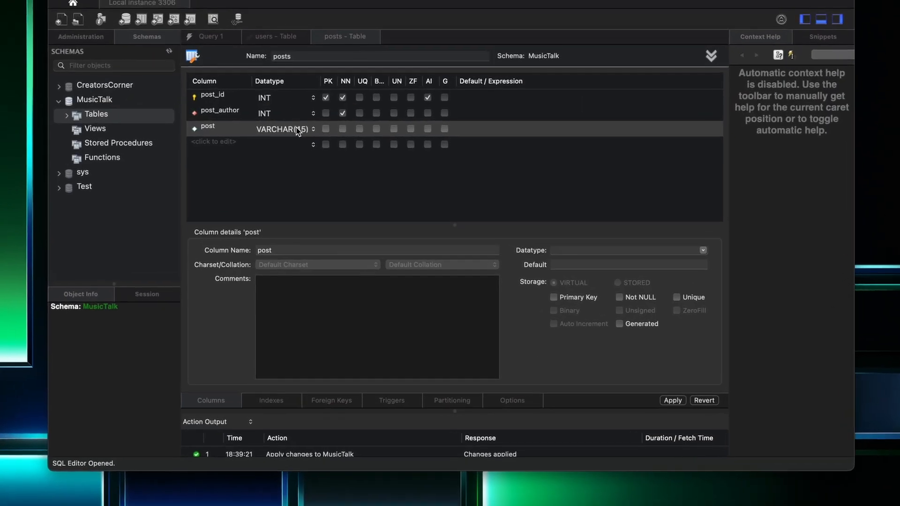
Change the post column to VARCHAR(4200) and mark it not null.
{"action": "left_click", "coordinate": [302, 116]}
{"action": "double_click", "coordinate": [281, 164]}
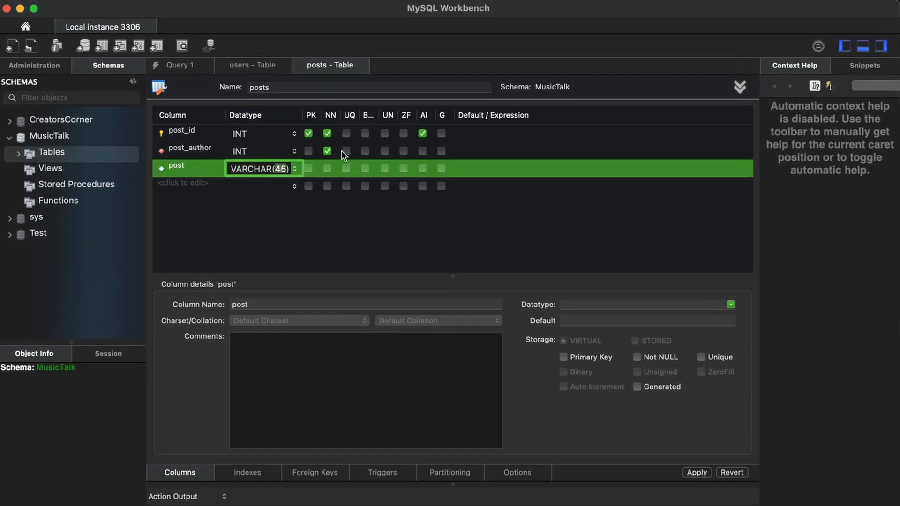
{"action": "type", "text": "4200"}
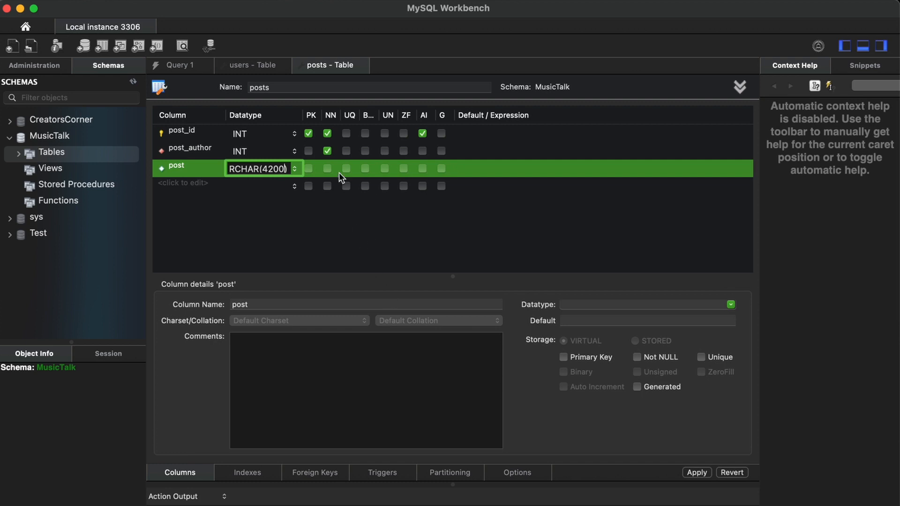
{"action": "left_click", "coordinate": [327, 169]}
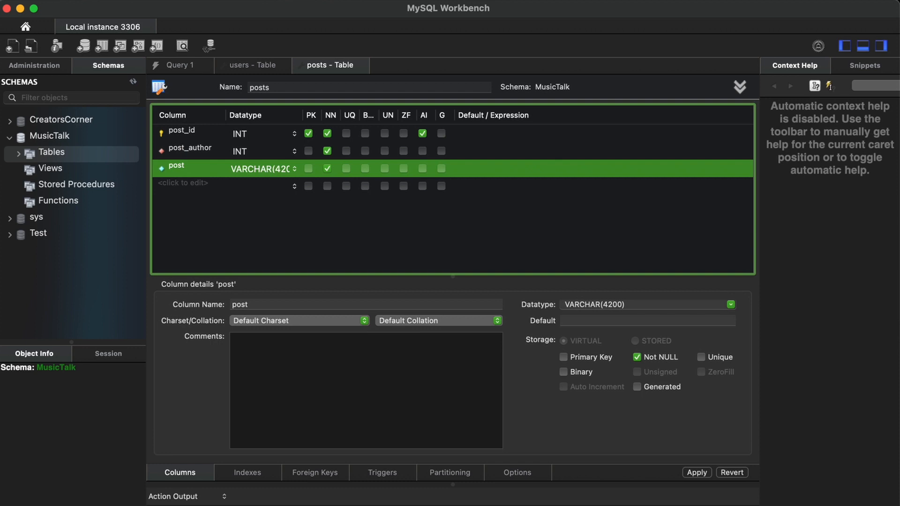
Add a fourth column named created_at to the posts table.
{"action": "double_click", "coordinate": [201, 184]}
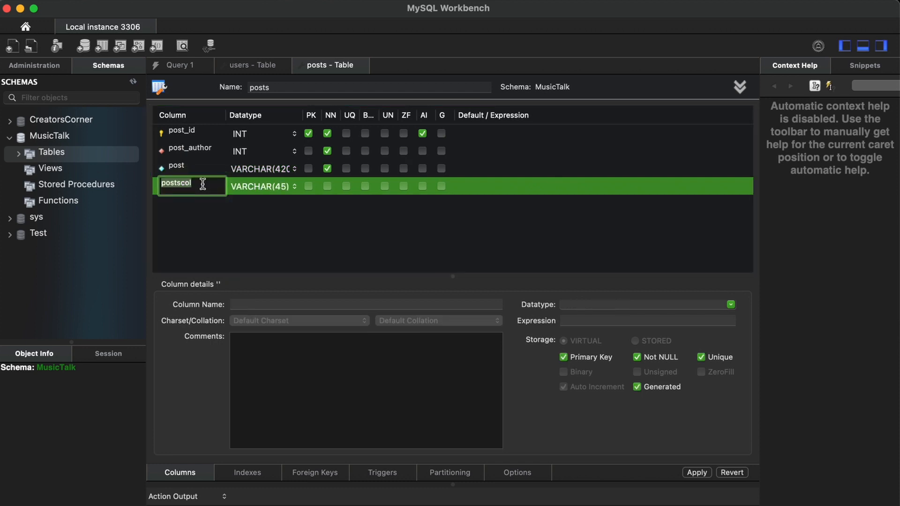
{"action": "type", "text": "created_at"}
{"action": "key", "text": "Return"}
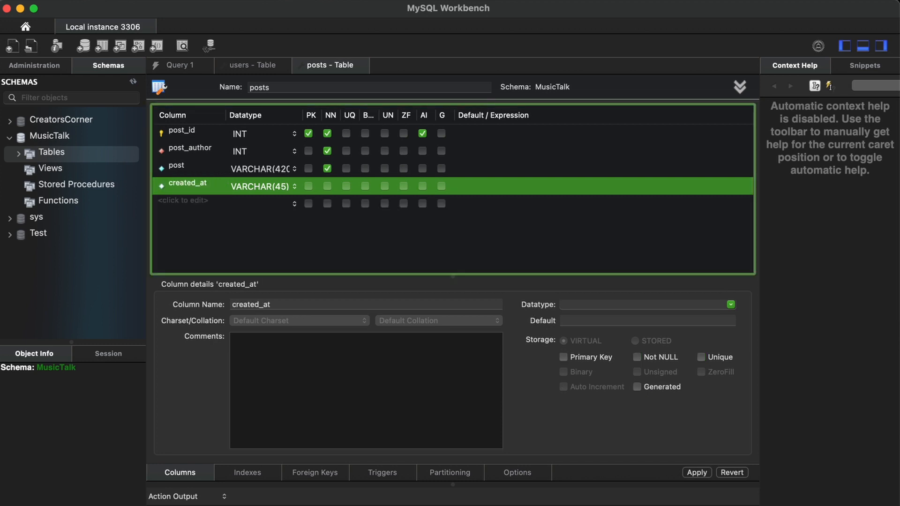
Set created_at's datatype to DATETIME without parentheses.
{"action": "left_click", "coordinate": [258, 183]}
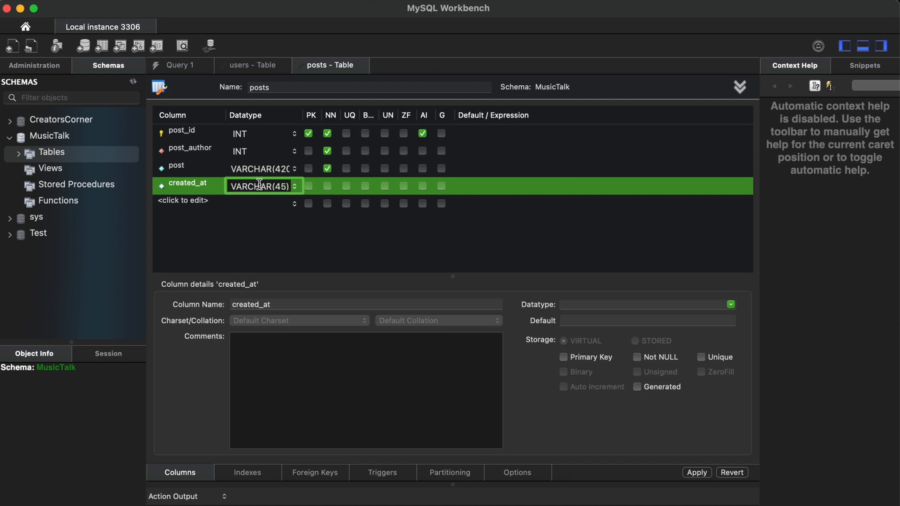
{"action": "key", "text": "BackSpace"}
{"action": "left_click", "coordinate": [294, 186]}
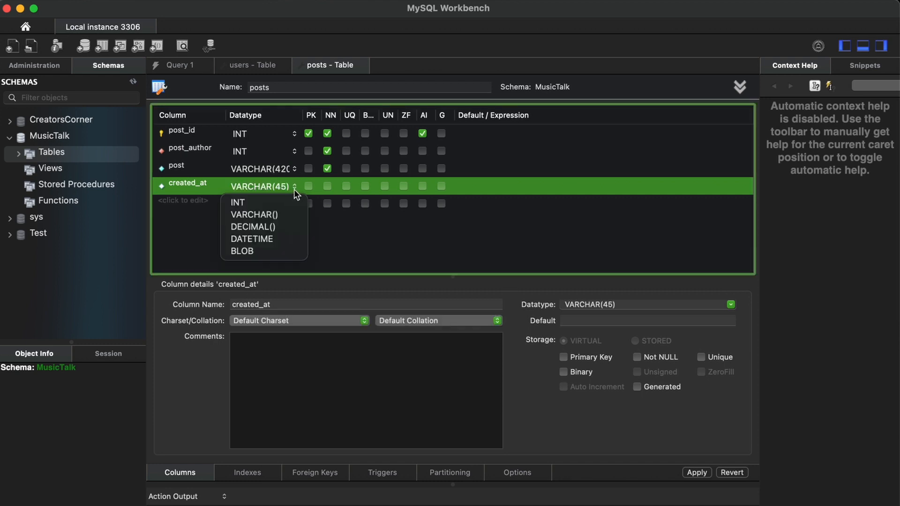
{"action": "scroll", "coordinate": [277, 226], "scroll_direction": "down", "scroll_amount": 3}
{"action": "scroll", "coordinate": [275, 225], "scroll_direction": "down", "scroll_amount": 5}
{"action": "scroll", "coordinate": [282, 235], "scroll_direction": "down", "scroll_amount": 1}
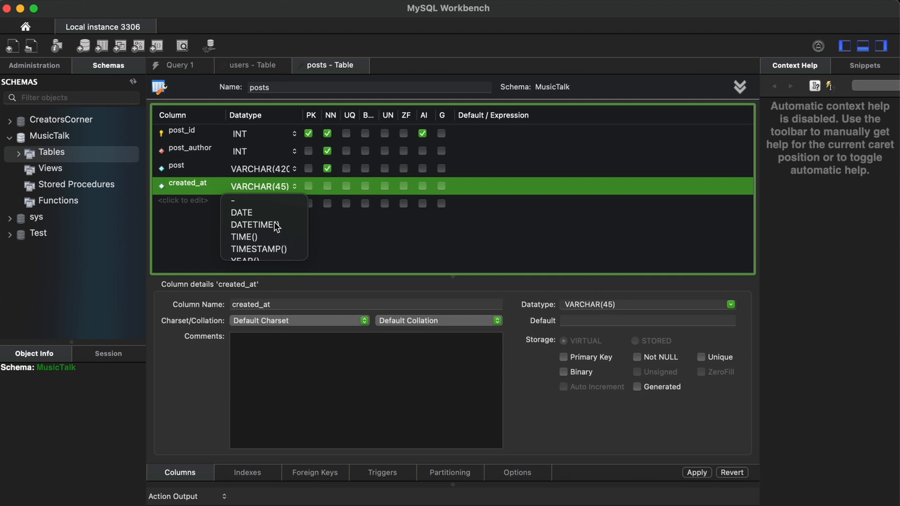
{"action": "left_click", "coordinate": [255, 225]}
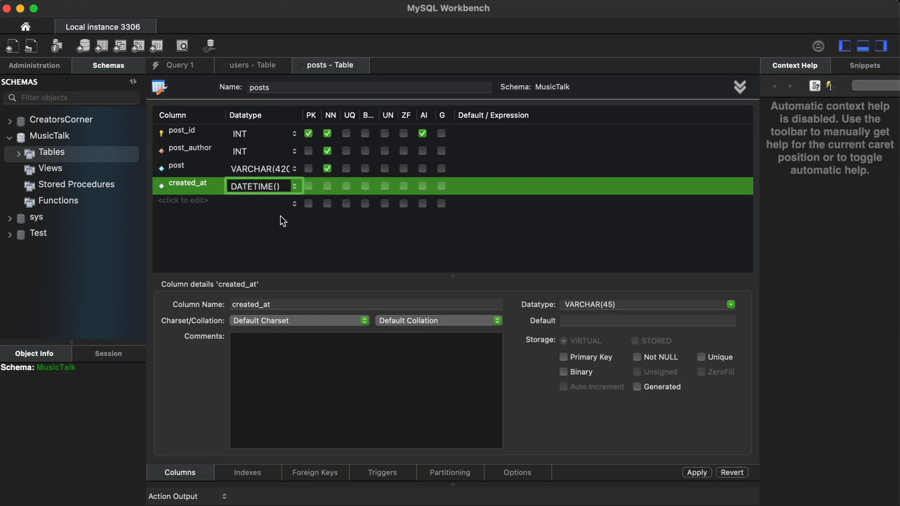
{"action": "key", "text": "Delete"}
{"action": "key", "text": "BackSpace"}
{"action": "left_click", "coordinate": [491, 185]}
Give created_at a default value of CURRENT_TIMESTAMP.
{"action": "left_click", "coordinate": [491, 184]}
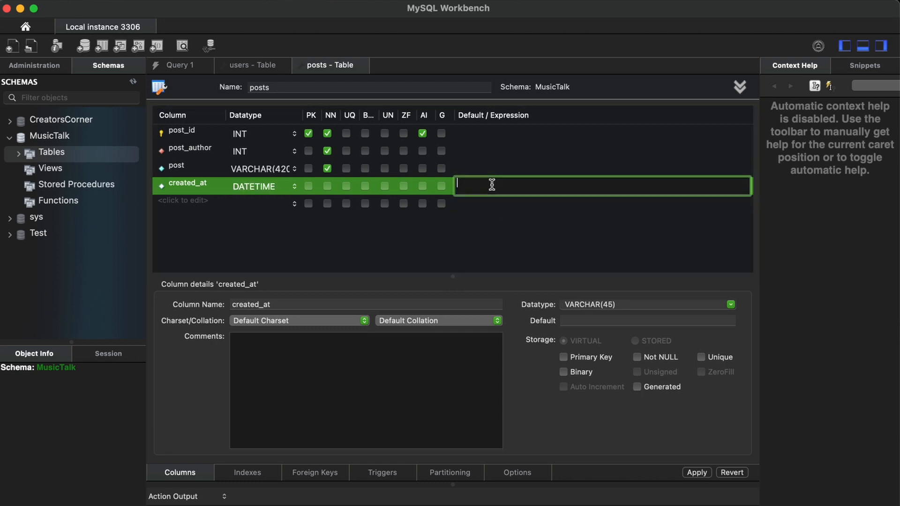
{"action": "type", "text": "cur"}
{"action": "key", "text": "BackSpace"}
{"action": "key", "text": "BackSpace"}
{"action": "key", "text": "BackSpace"}
{"action": "type", "text": "cur"}
{"action": "type", "text": "CURRENT"}
{"action": "type", "text": "_TIMESTAMP"}
{"action": "left_click", "coordinate": [493, 238]}
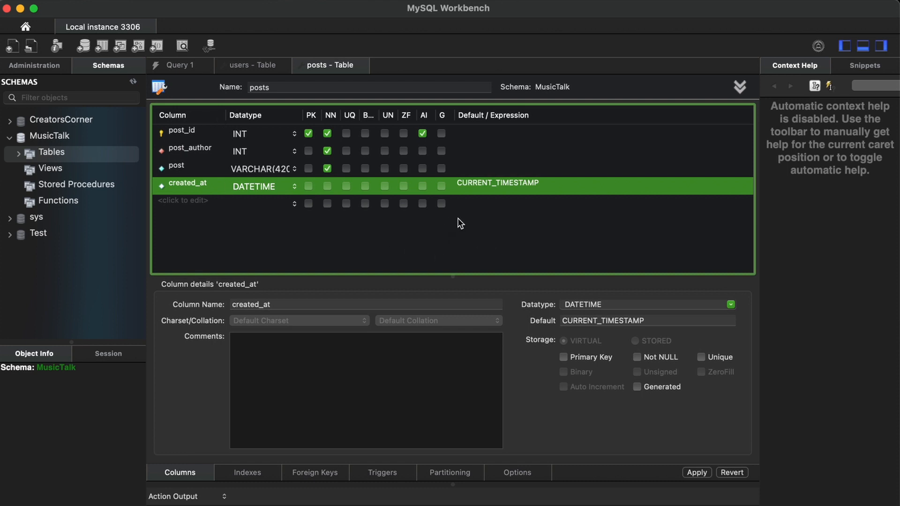
Apply the CREATE TABLE script for posts with its four columns and foreign key.
{"action": "left_click", "coordinate": [696, 472]}
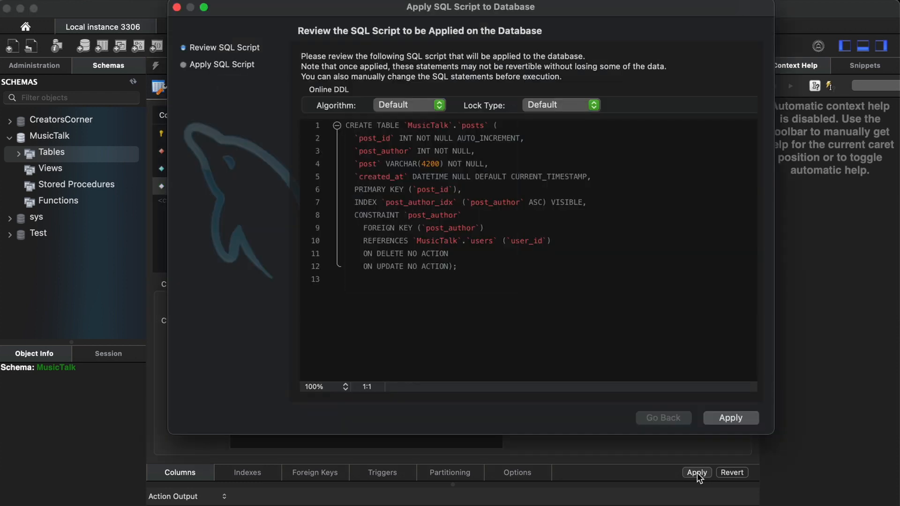
{"action": "left_click", "coordinate": [731, 418]}
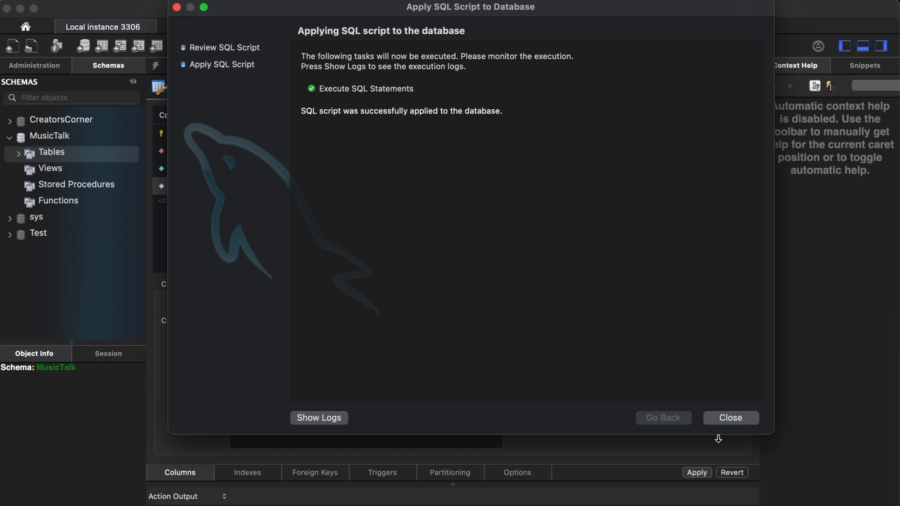
{"action": "left_click", "coordinate": [729, 417]}
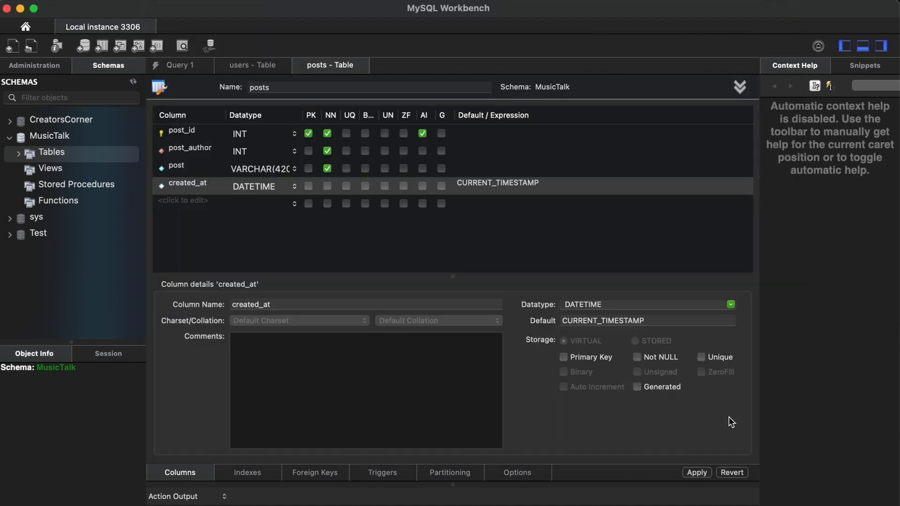
Create a new table named comments with comment_id as an auto-increment INT primary key.
{"action": "right_click", "coordinate": [55, 152]}
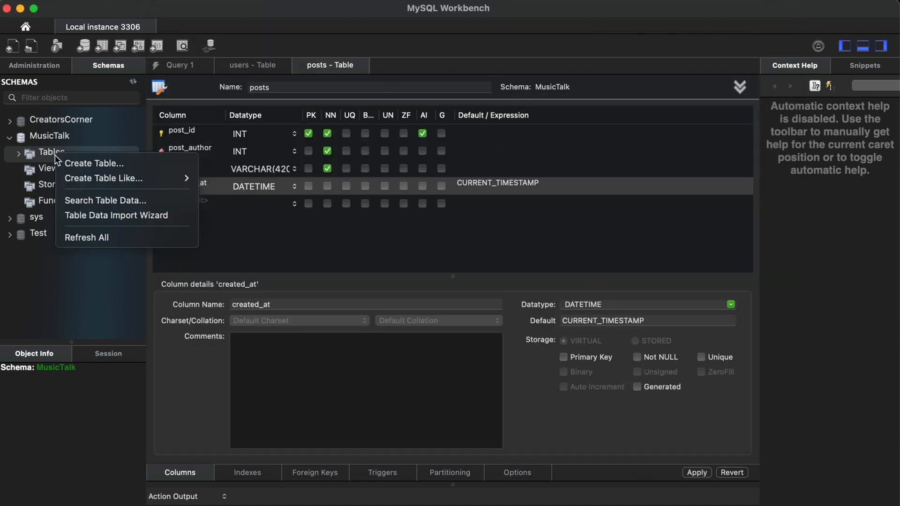
{"action": "left_click", "coordinate": [129, 167]}
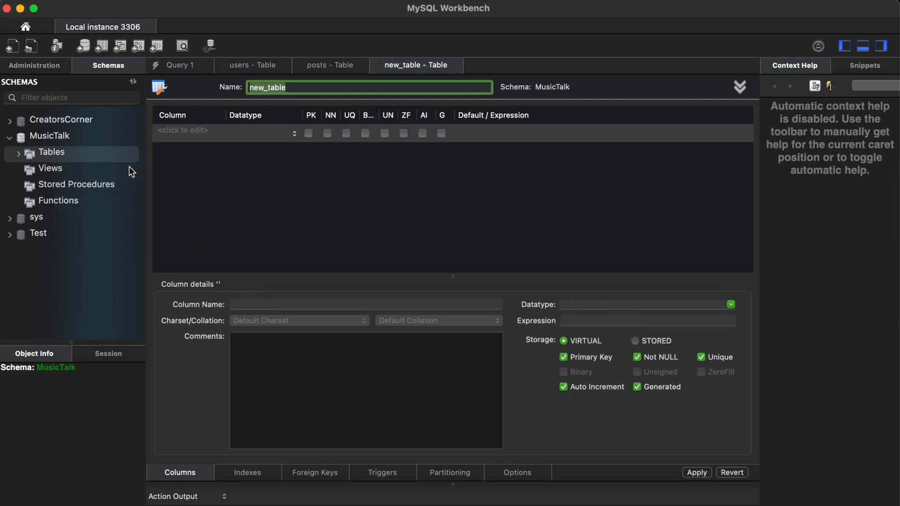
{"action": "type", "text": "COM"}
{"action": "key", "text": "BackSpace"}
{"action": "key", "text": "BackSpace"}
{"action": "key", "text": "BackSpace"}
{"action": "type", "text": "comments"}
{"action": "key", "text": "super+a"}
{"action": "double_click", "coordinate": [183, 134]}
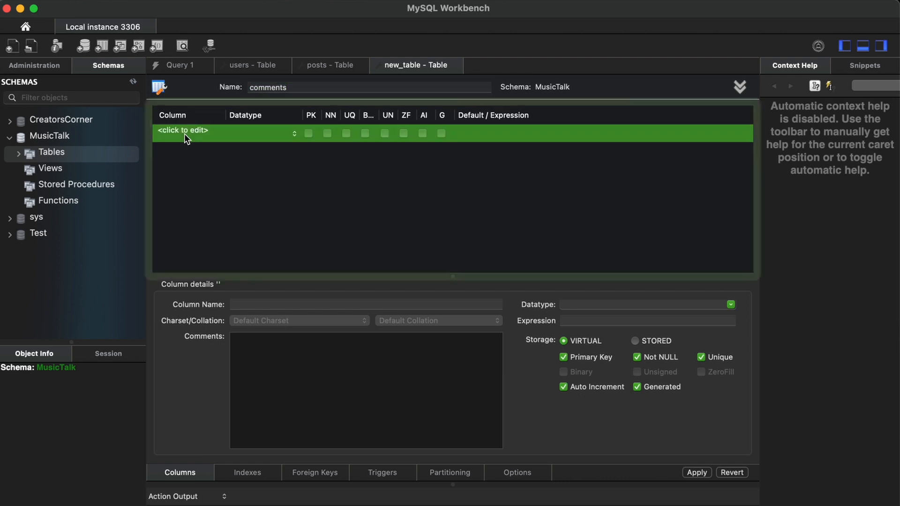
{"action": "type", "text": "comment_id"}
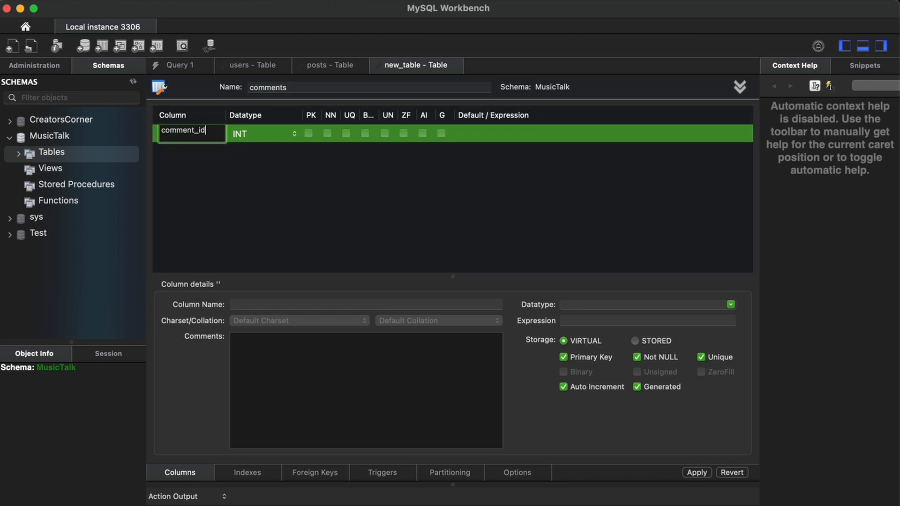
{"action": "key", "text": "Return"}
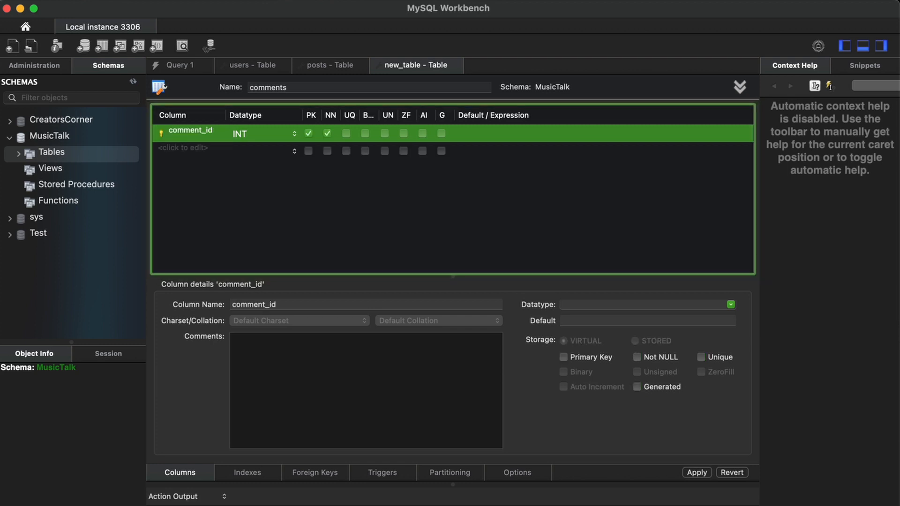
{"action": "left_click", "coordinate": [422, 133]}
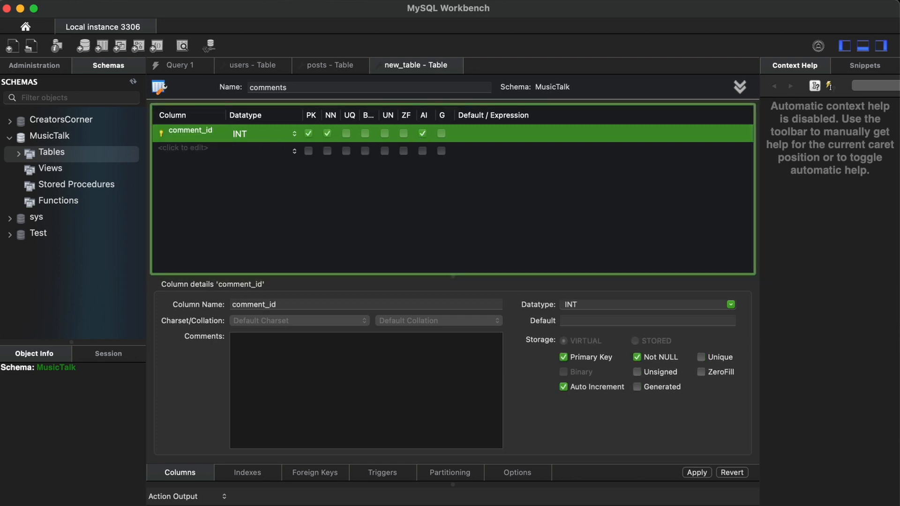
Add a not-null INT column named comment_author.
{"action": "left_click", "coordinate": [169, 147]}
{"action": "type", "text": "com"}
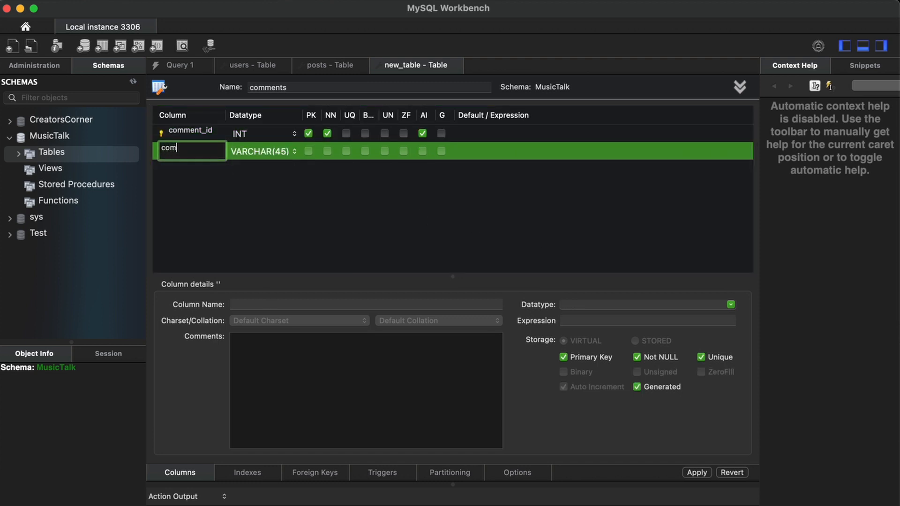
{"action": "type", "text": "ment_author"}
{"action": "left_click", "coordinate": [266, 151]}
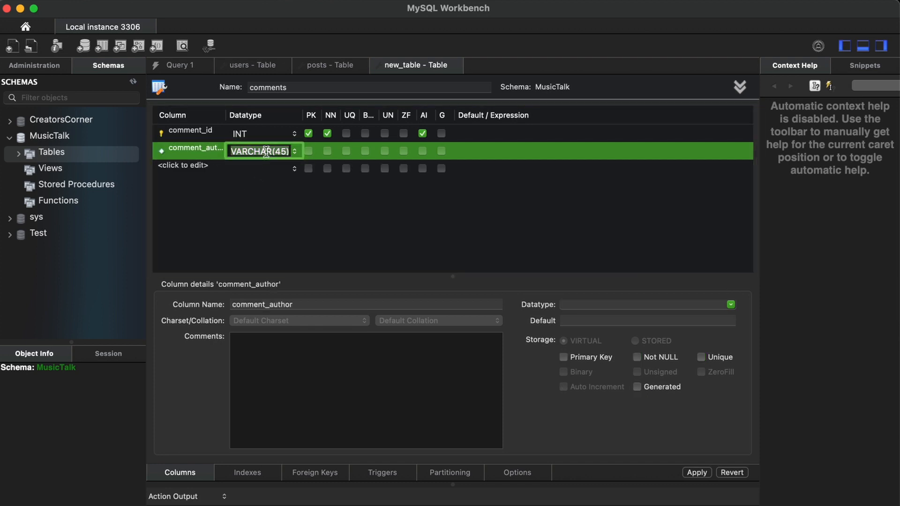
{"action": "type", "text": "INT"}
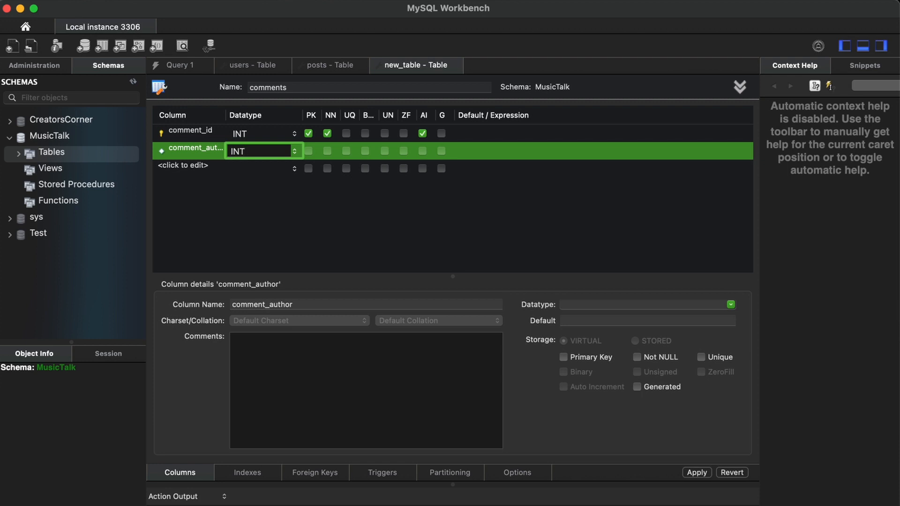
{"action": "left_click", "coordinate": [327, 151]}
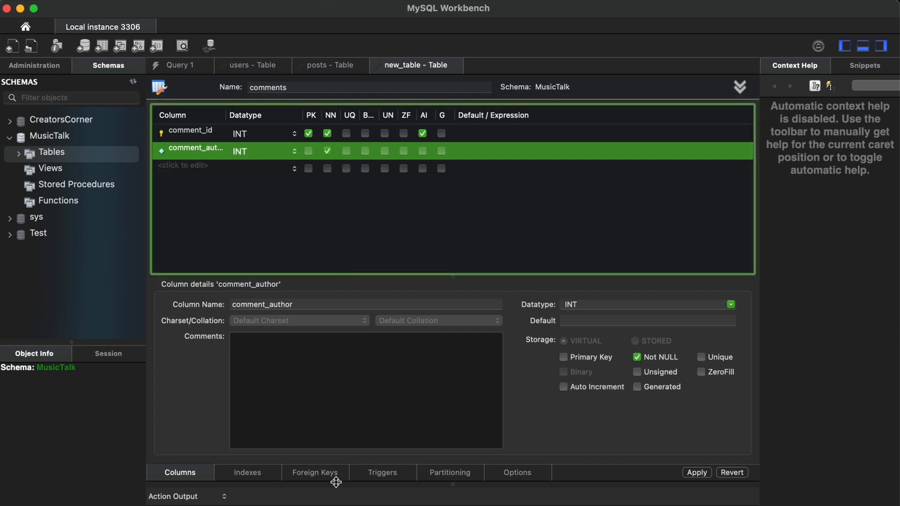
Add a comment_author foreign key referencing users.user_id, then add a third column row.
{"action": "left_click", "coordinate": [323, 473]}
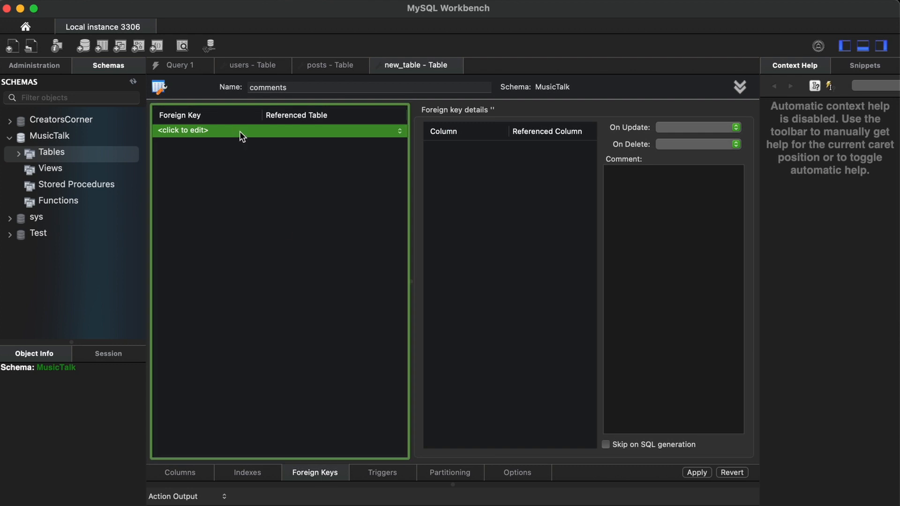
{"action": "left_click", "coordinate": [174, 133]}
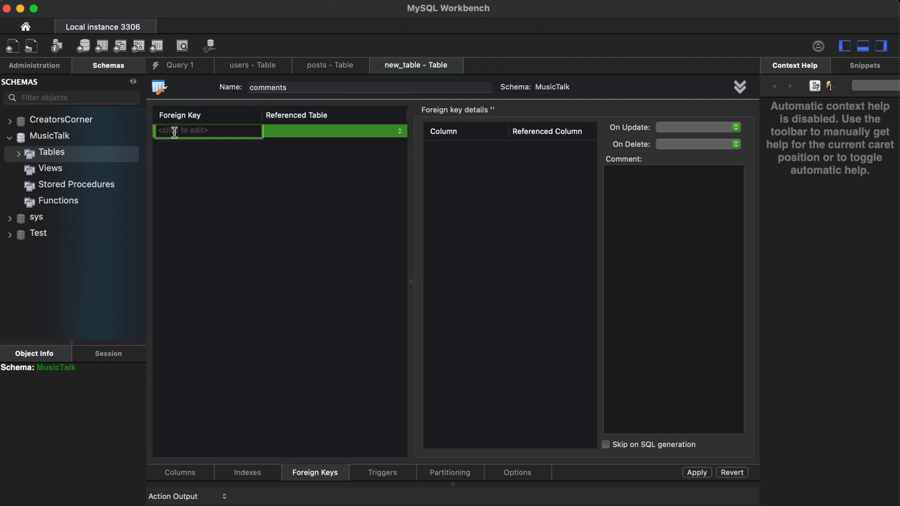
{"action": "type", "text": "comment_author"}
{"action": "key", "text": "Return"}
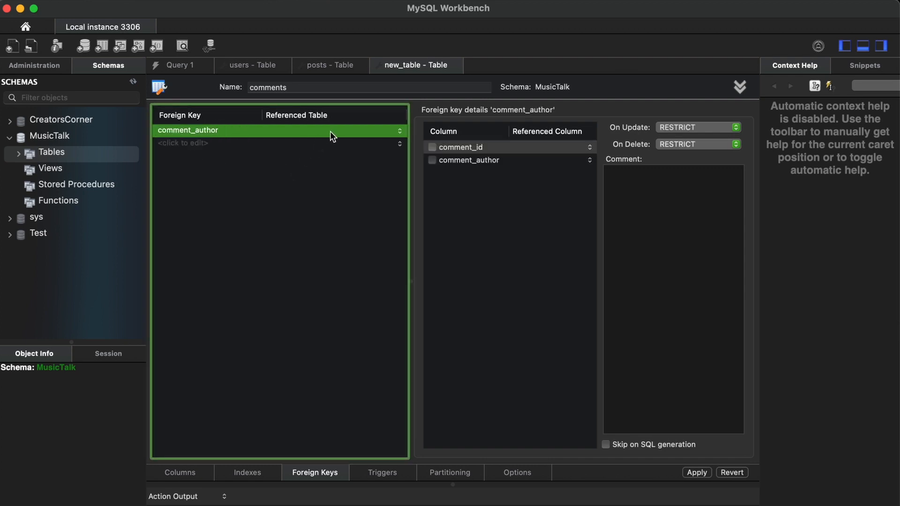
{"action": "left_click", "coordinate": [331, 132]}
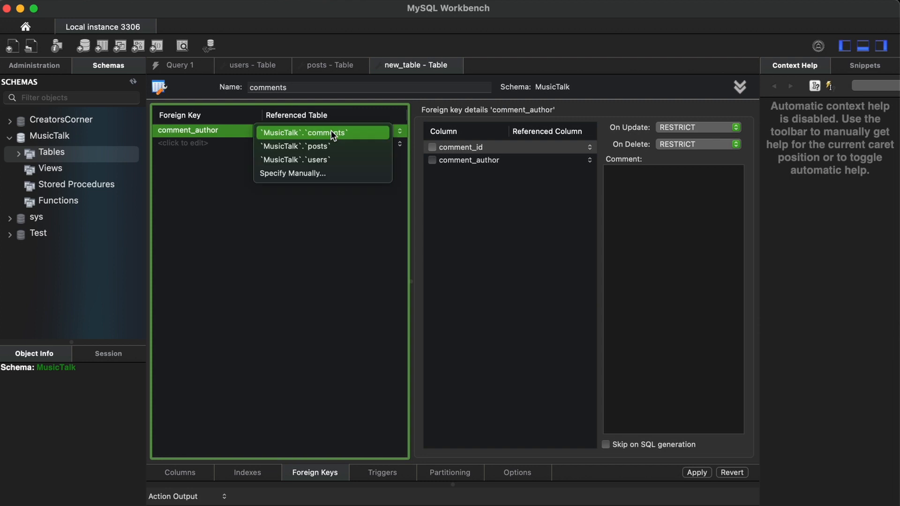
{"action": "left_click", "coordinate": [329, 160]}
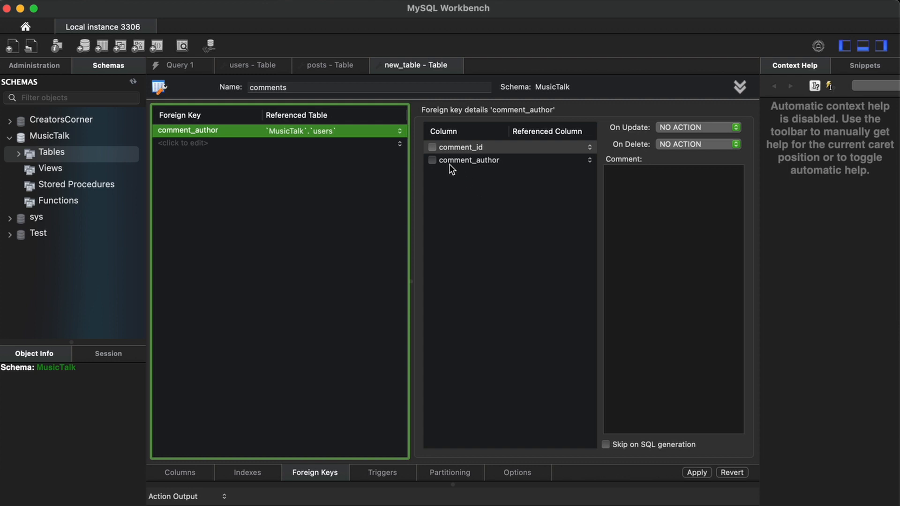
{"action": "left_click", "coordinate": [432, 161]}
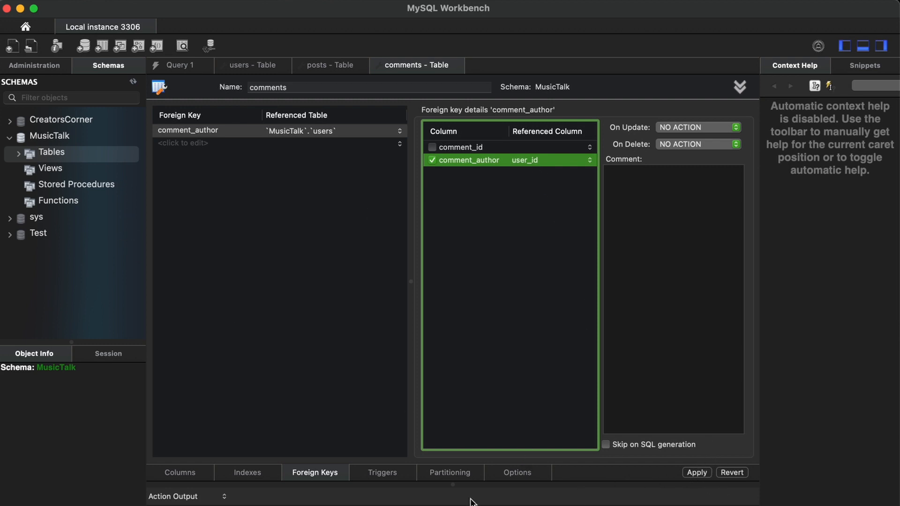
{"action": "left_click", "coordinate": [180, 472]}
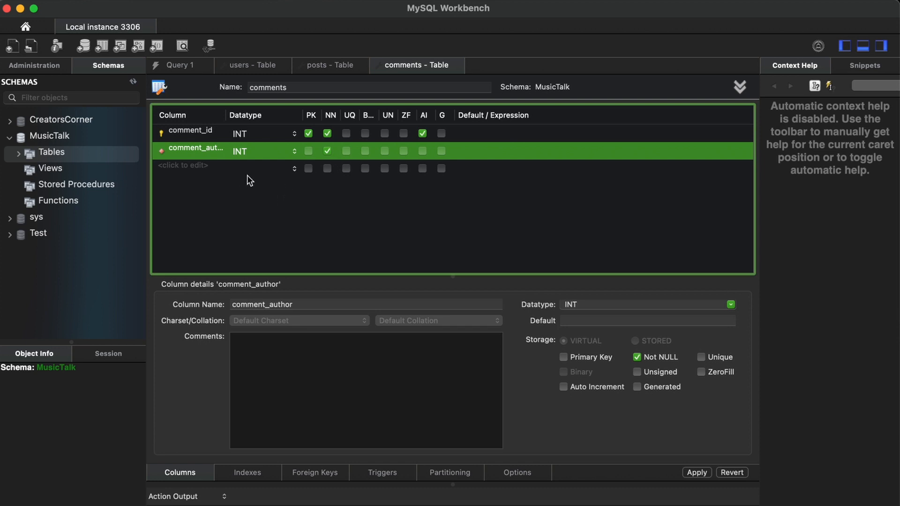
{"action": "double_click", "coordinate": [184, 166]}
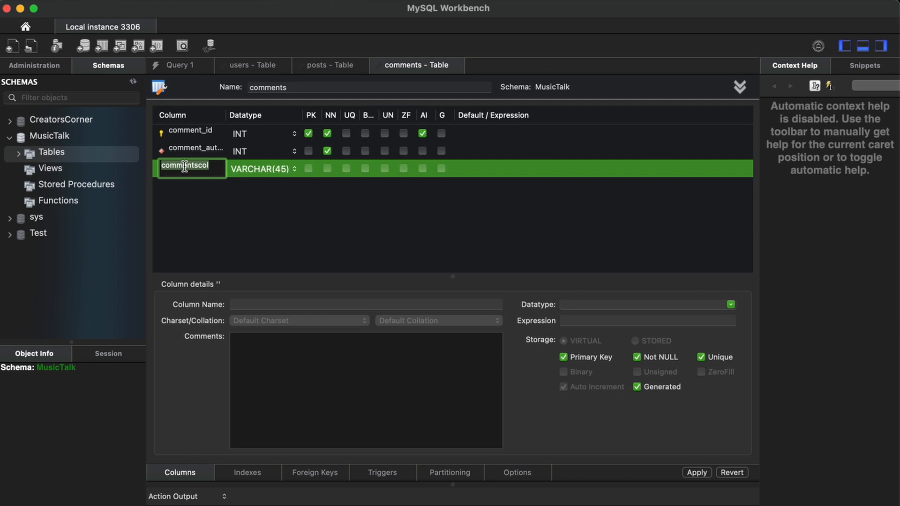
Name the third column post as a not-null INT and show the foreign keys.
{"action": "type", "text": "post"}
{"action": "left_click", "coordinate": [260, 193]}
{"action": "left_click", "coordinate": [259, 193]}
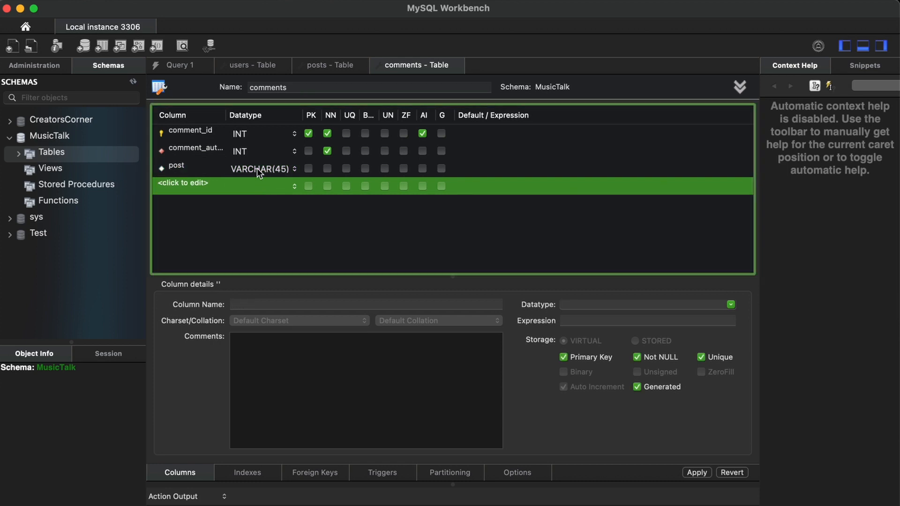
{"action": "left_click", "coordinate": [257, 170]}
{"action": "left_click", "coordinate": [258, 169]}
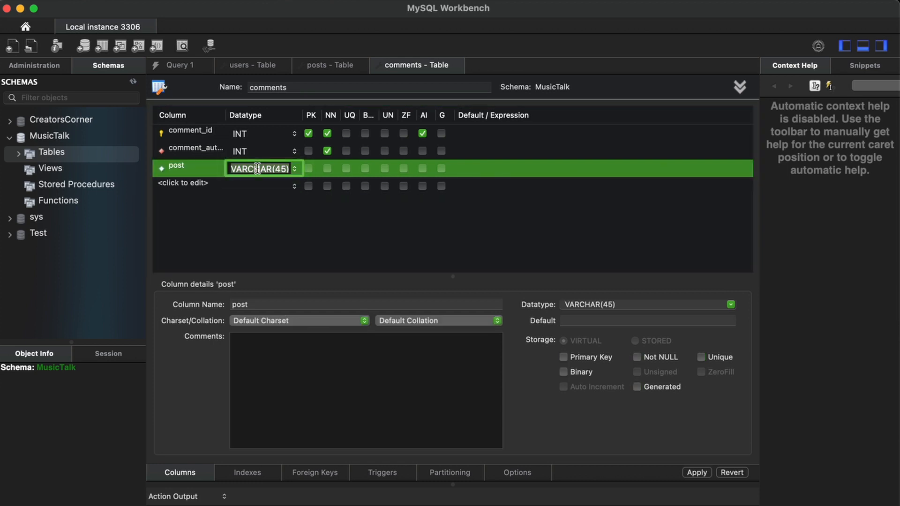
{"action": "type", "text": "INT"}
{"action": "key", "text": "Return"}
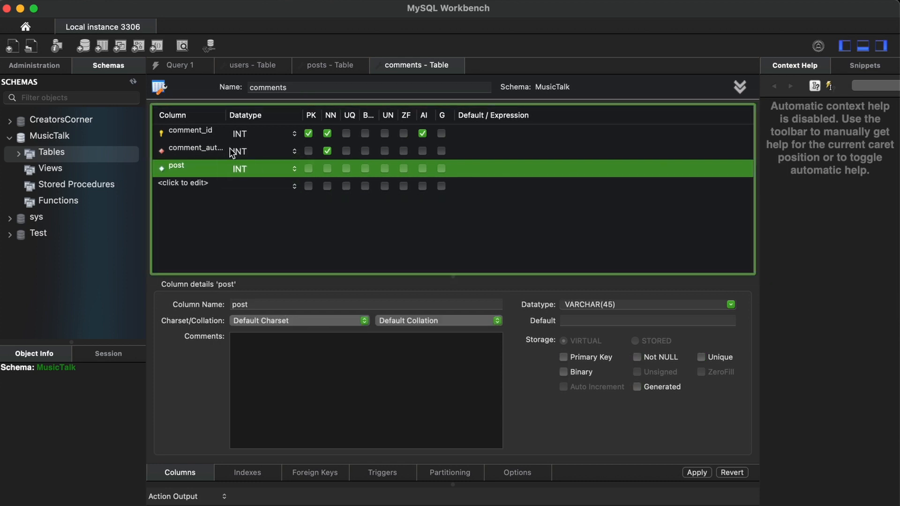
{"action": "left_click", "coordinate": [328, 168]}
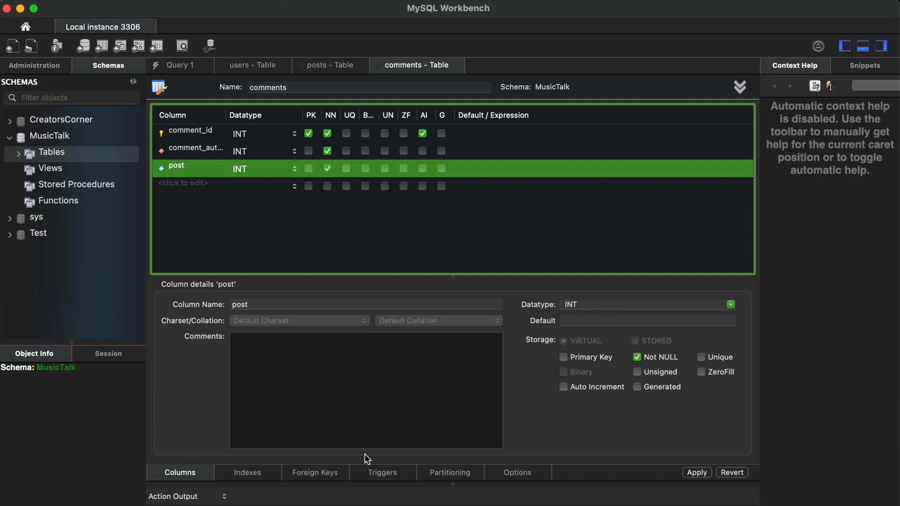
{"action": "left_click", "coordinate": [313, 474]}
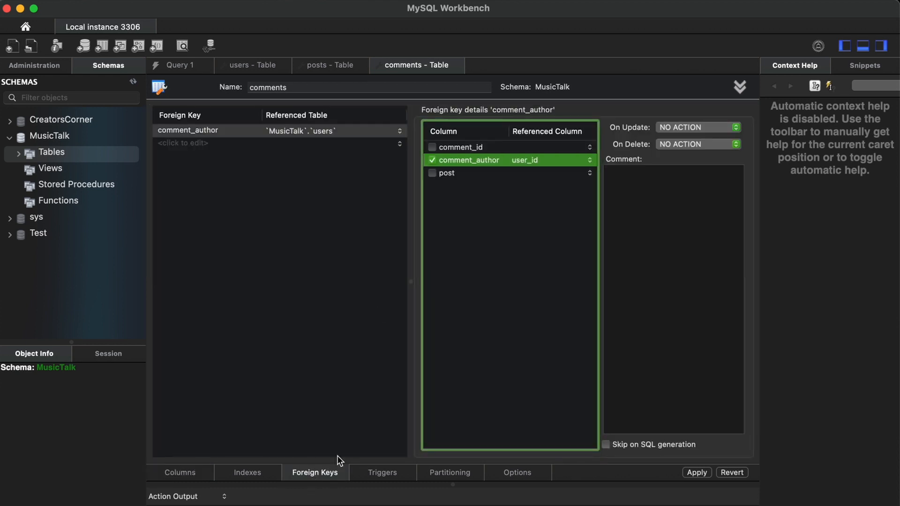
Add a foreign key named post linking the post column to posts.post_id.
{"action": "left_click", "coordinate": [185, 143]}
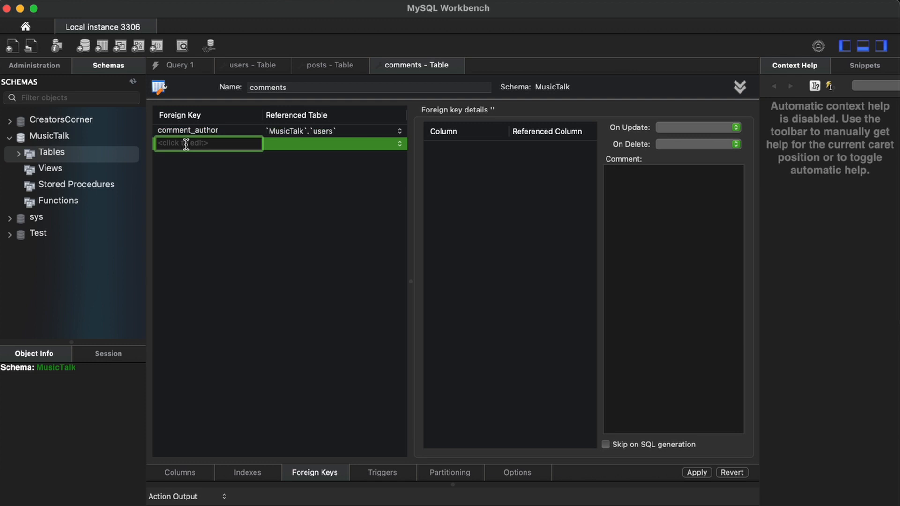
{"action": "type", "text": "POST"}
{"action": "key", "text": "BackSpace"}
{"action": "key", "text": "BackSpace"}
{"action": "key", "text": "BackSpace"}
{"action": "key", "text": "BackSpace"}
{"action": "type", "text": "post"}
{"action": "left_click", "coordinate": [299, 145]}
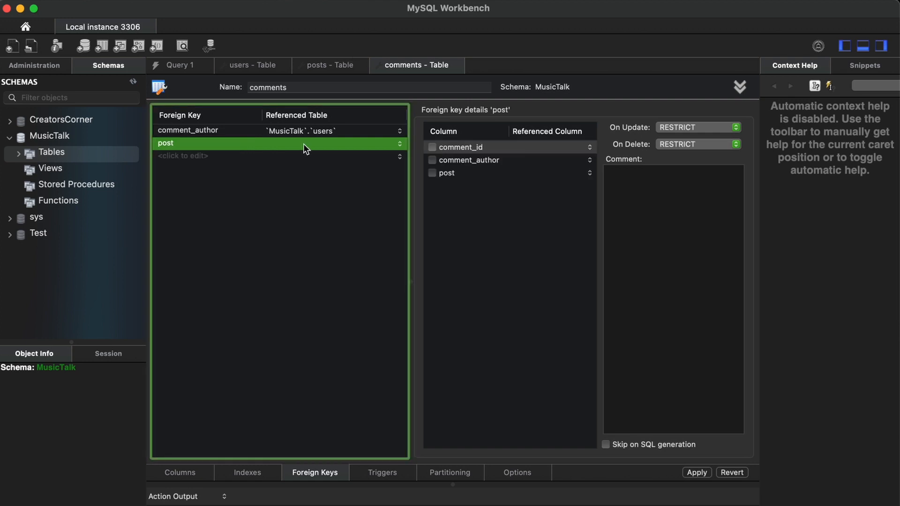
{"action": "left_click", "coordinate": [303, 145]}
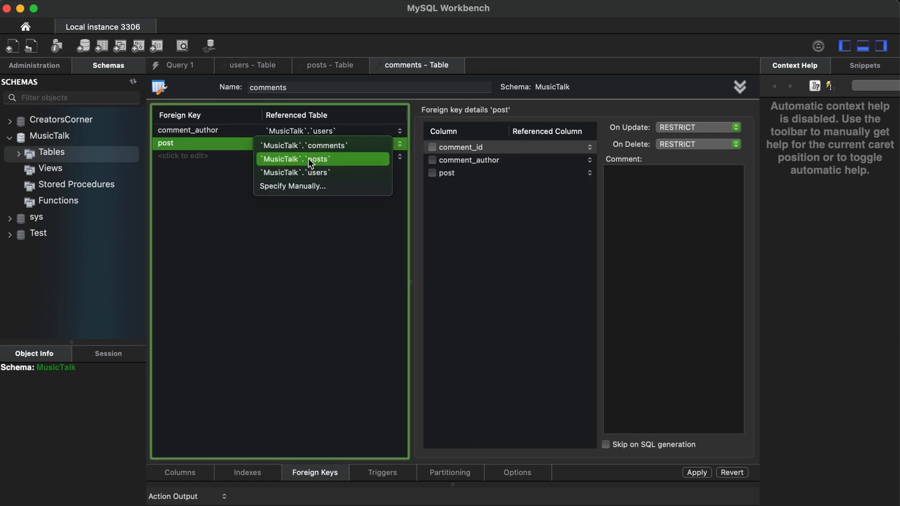
{"action": "left_click", "coordinate": [308, 159]}
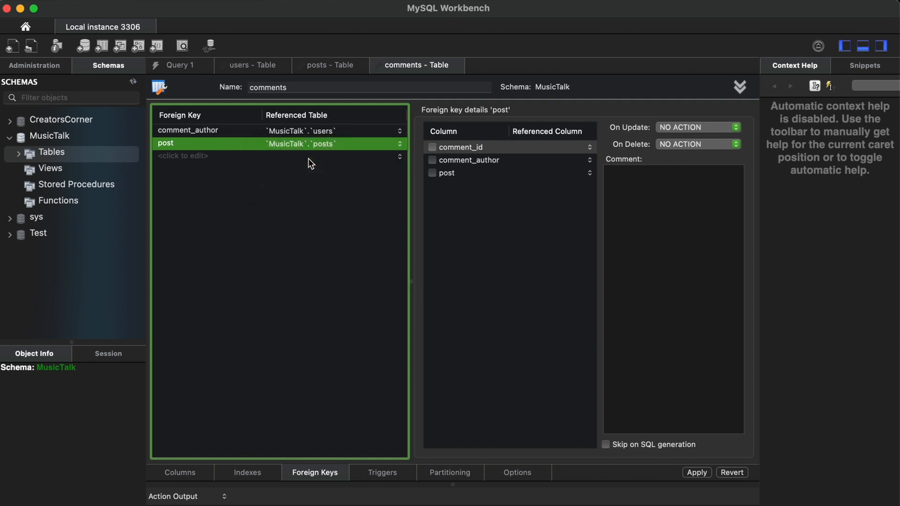
{"action": "left_click", "coordinate": [433, 173]}
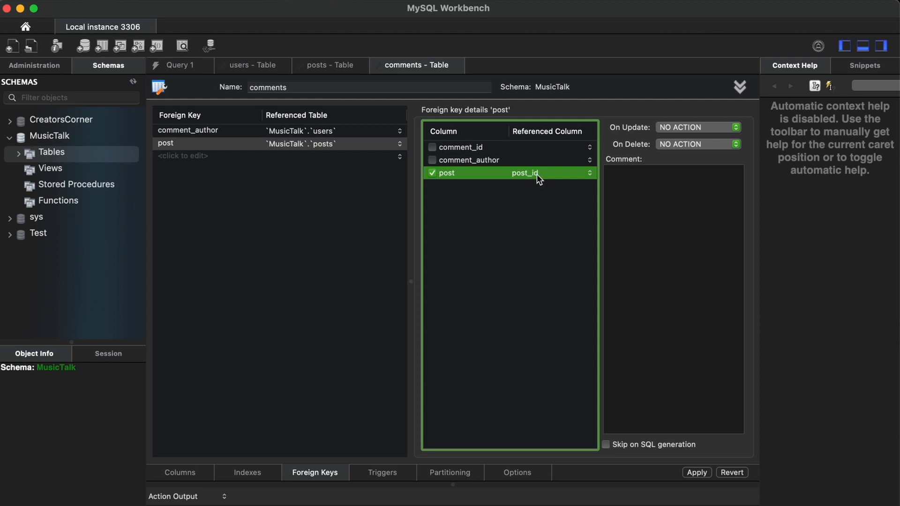
{"action": "left_click", "coordinate": [184, 471]}
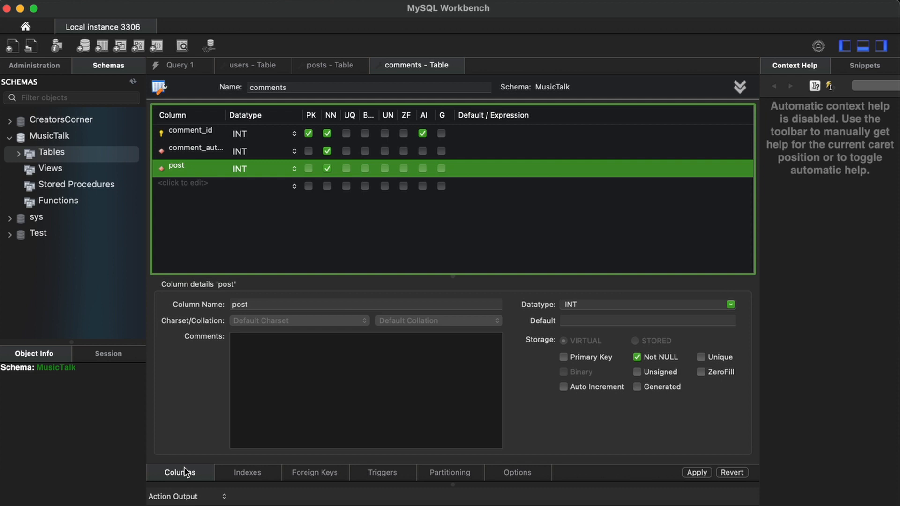
Add a created_at column to comments with datatype DATETIME.
{"action": "left_click", "coordinate": [181, 184]}
{"action": "left_click", "coordinate": [181, 184]}
{"action": "type", "text": "created_at"}
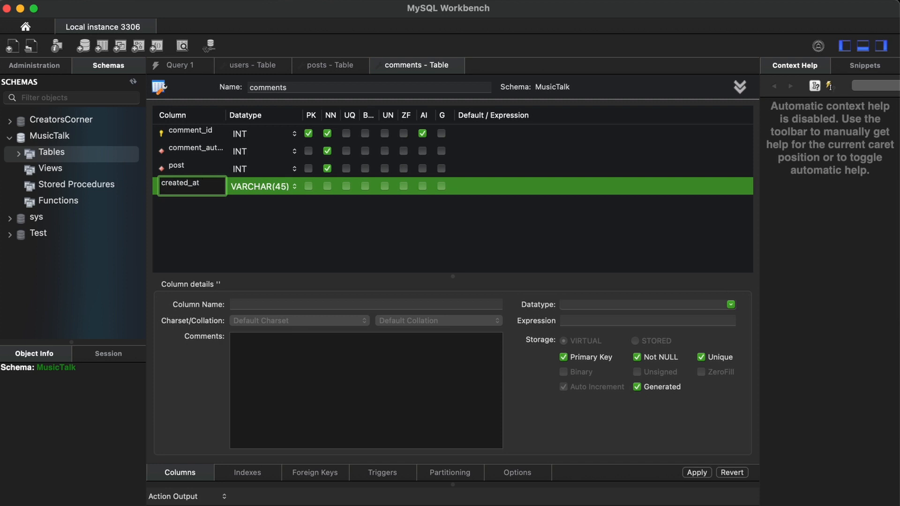
{"action": "left_click", "coordinate": [253, 192]}
{"action": "double_click", "coordinate": [253, 187]}
{"action": "type", "text": "DA"}
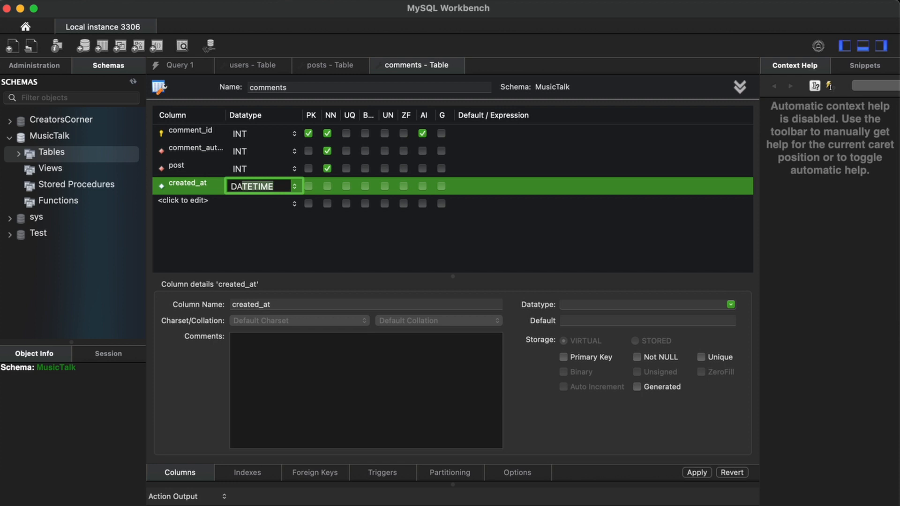
{"action": "key", "text": "Return"}
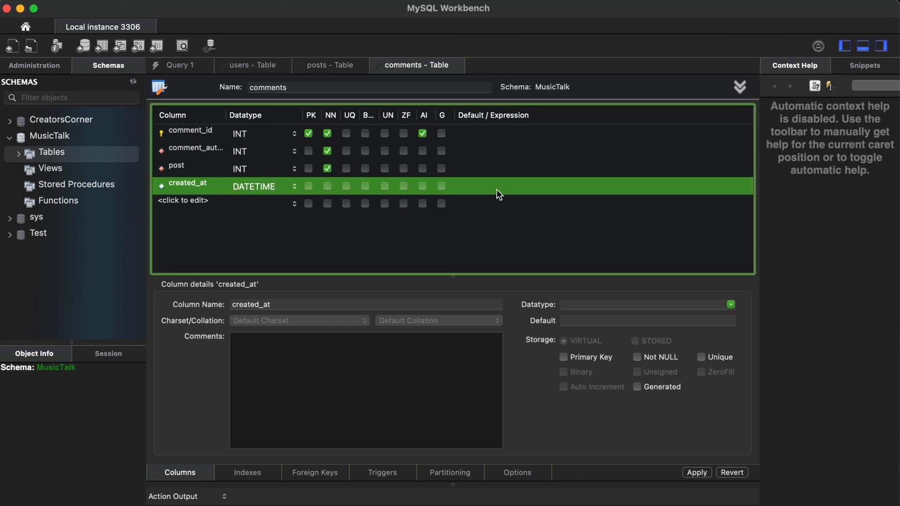
Set created_at's default to CURRENT_TIMESTAMP and start another new column.
{"action": "left_click", "coordinate": [496, 189]}
{"action": "type", "text": "CURRENT_TIMESTAMP"}
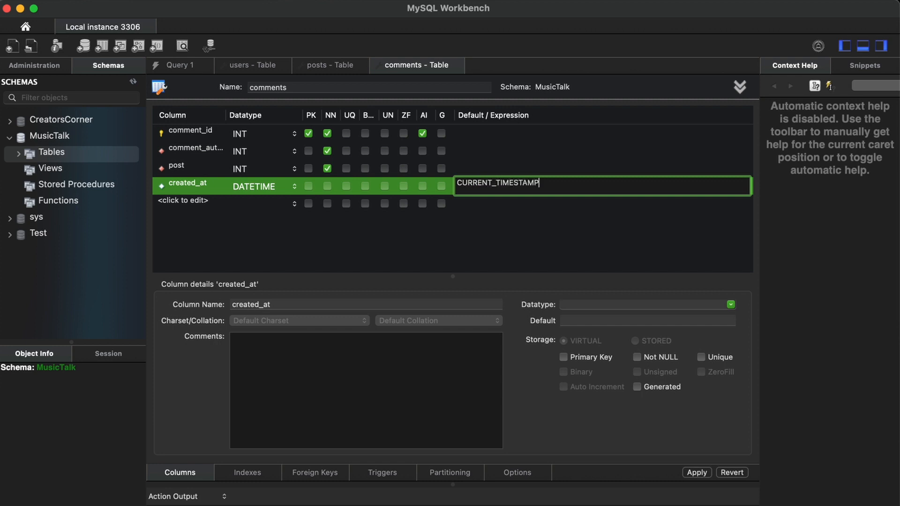
{"action": "left_click", "coordinate": [201, 240]}
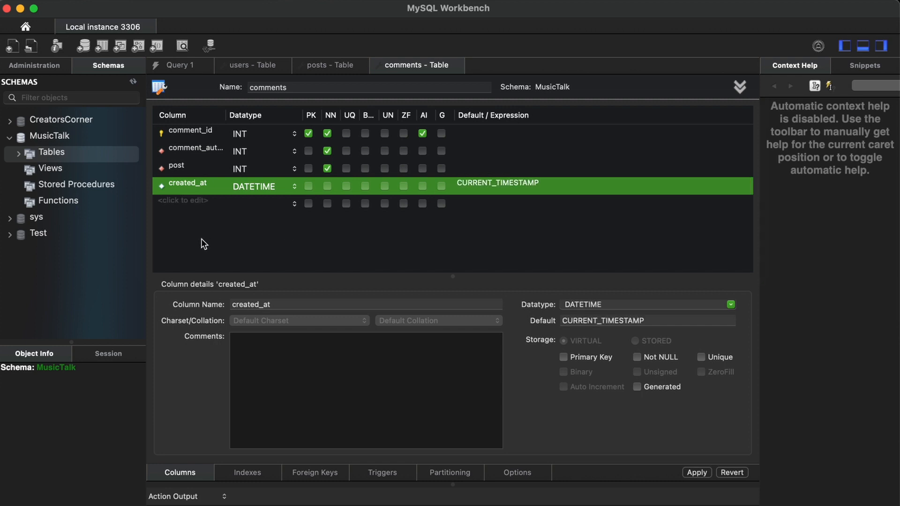
{"action": "left_click", "coordinate": [184, 199]}
{"action": "left_click", "coordinate": [183, 198]}
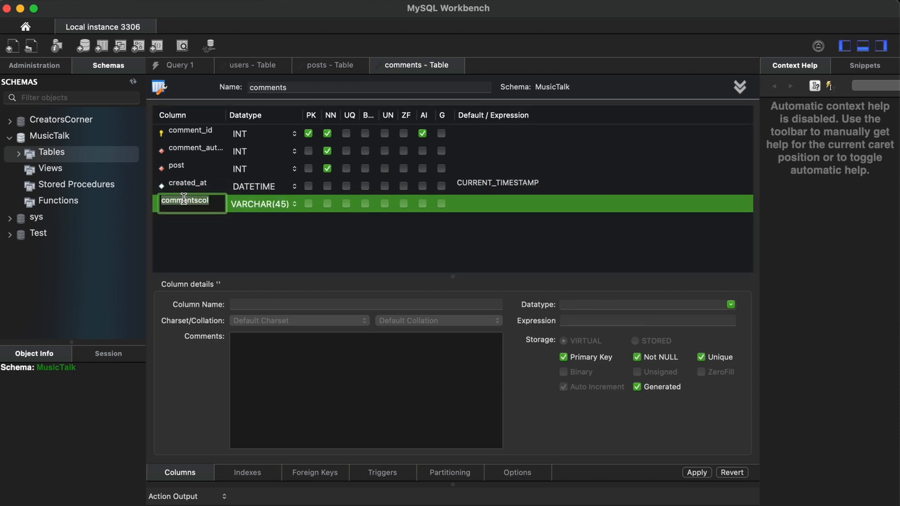
Add a not-null comment column as VARCHAR(4200) and make created_at not null.
{"action": "type", "text": "COMM"}
{"action": "key", "text": "BackSpace"}
{"action": "key", "text": "BackSpace"}
{"action": "key", "text": "BackSpace"}
{"action": "key", "text": "BackSpace"}
{"action": "type", "text": "comment"}
{"action": "left_click", "coordinate": [278, 249]}
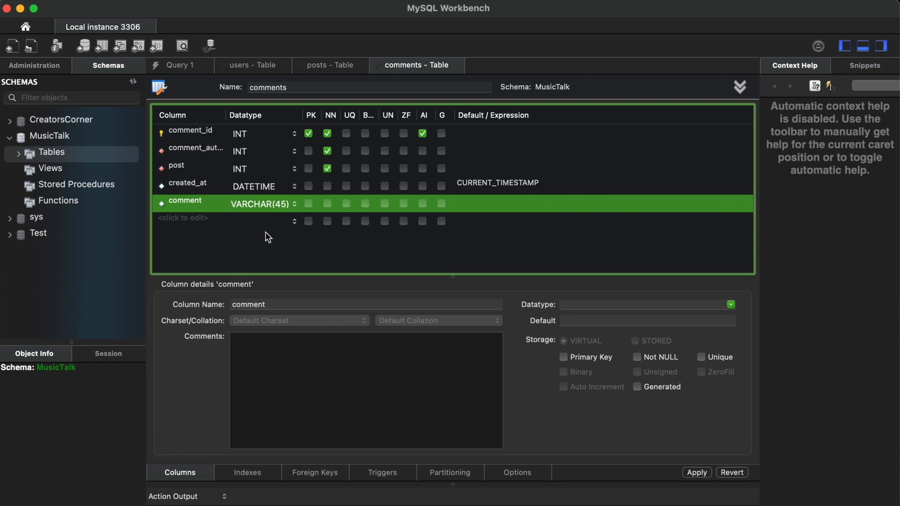
{"action": "left_click", "coordinate": [263, 201]}
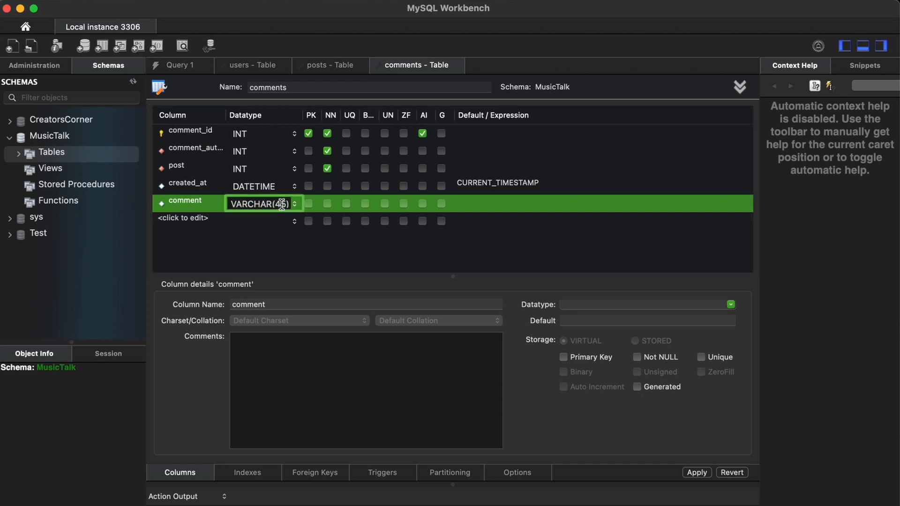
{"action": "double_click", "coordinate": [282, 205]}
{"action": "type", "text": "4200"}
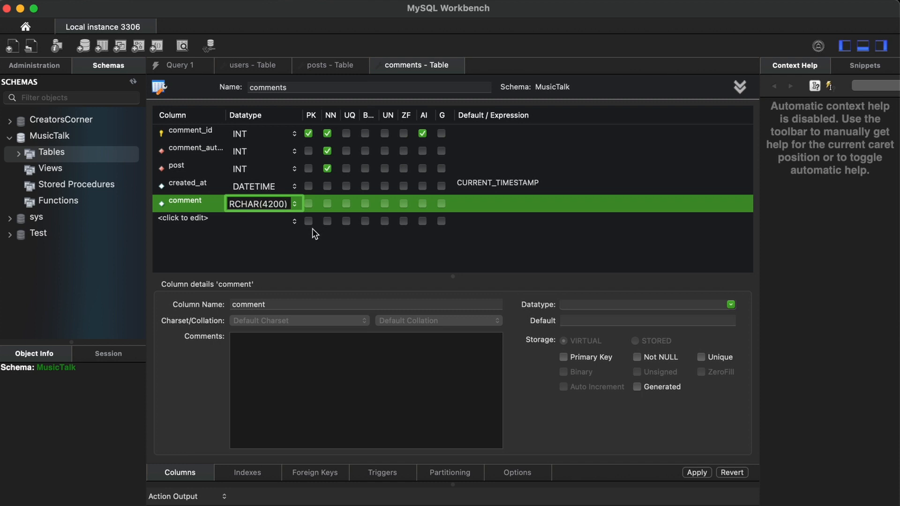
{"action": "left_click", "coordinate": [329, 205]}
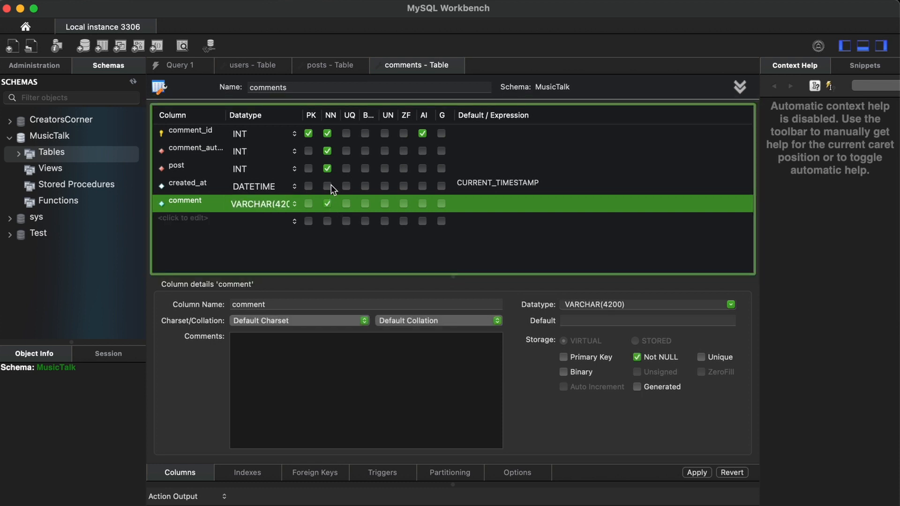
{"action": "left_click", "coordinate": [331, 185]}
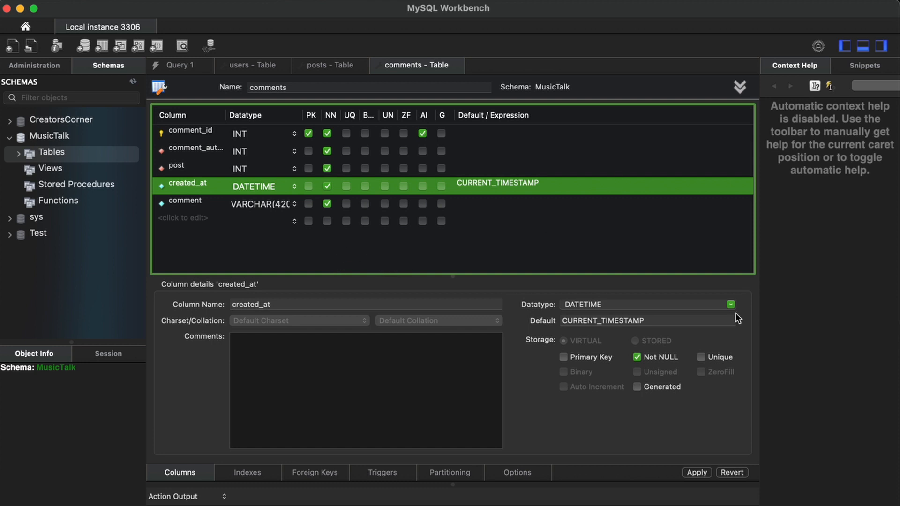
Apply the CREATE TABLE script for comments with both foreign keys to MusicTalk.
{"action": "left_click", "coordinate": [696, 472]}
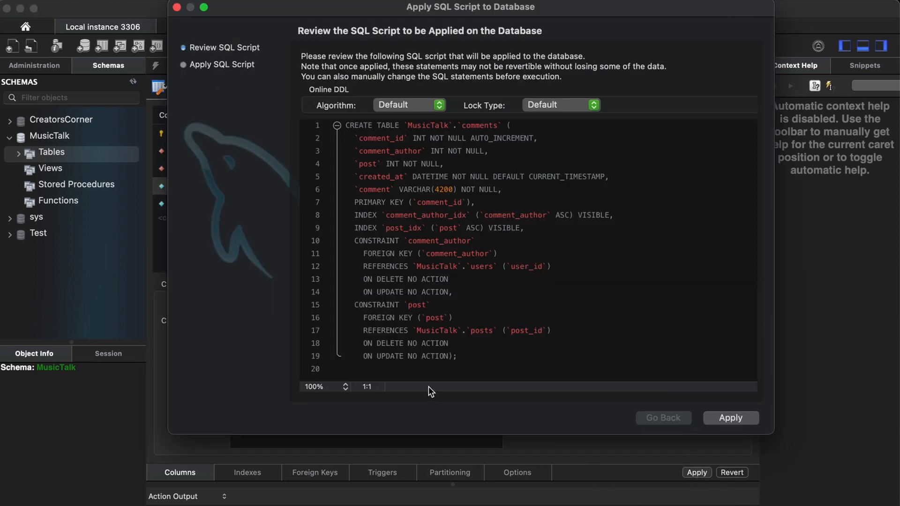
{"action": "left_click", "coordinate": [727, 418]}
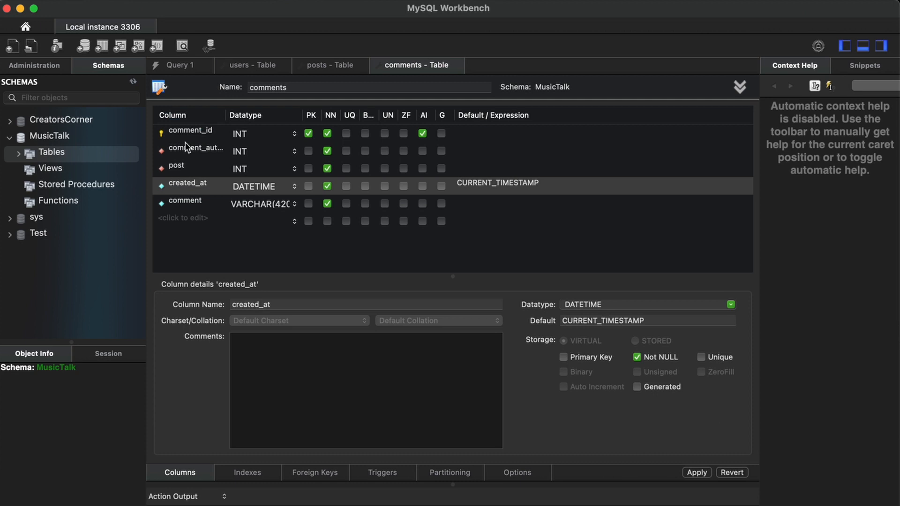
{"action": "right_click", "coordinate": [72, 154]}
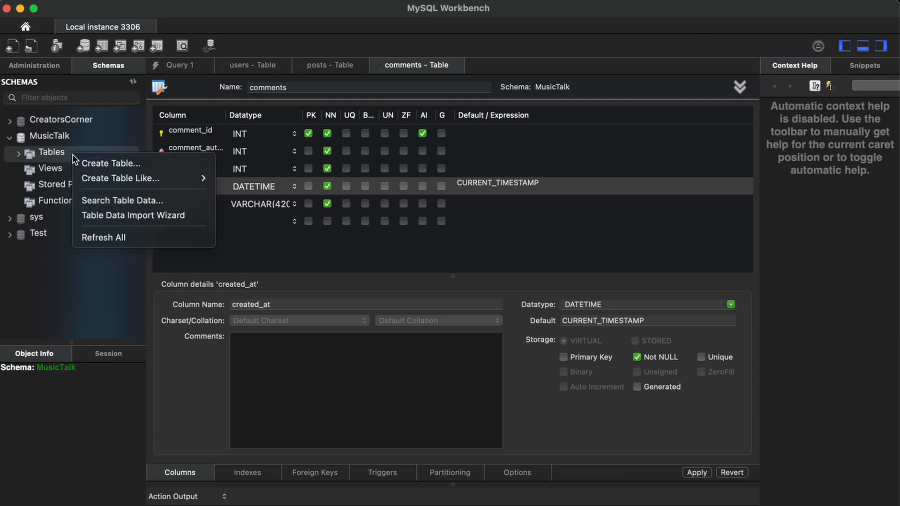
Create a new table named friends with an auto-increment friend_id primary key.
{"action": "left_click", "coordinate": [115, 162]}
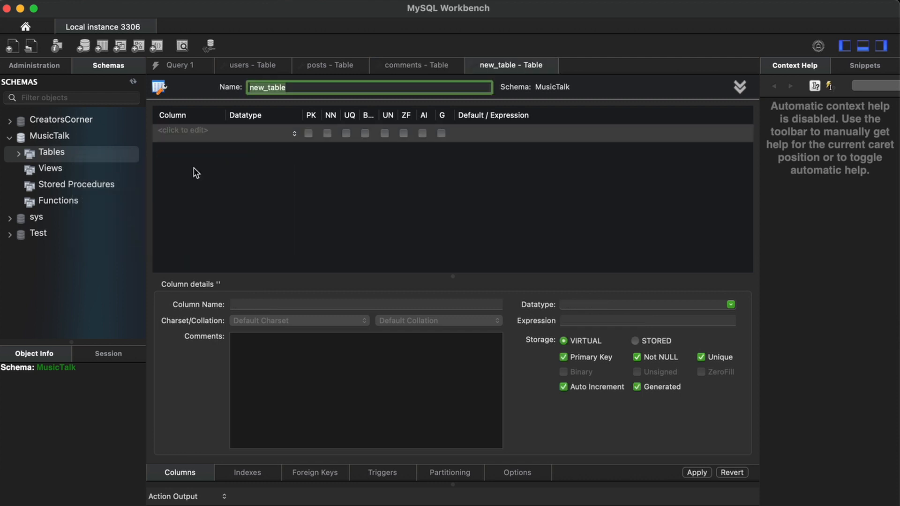
{"action": "type", "text": "friends"}
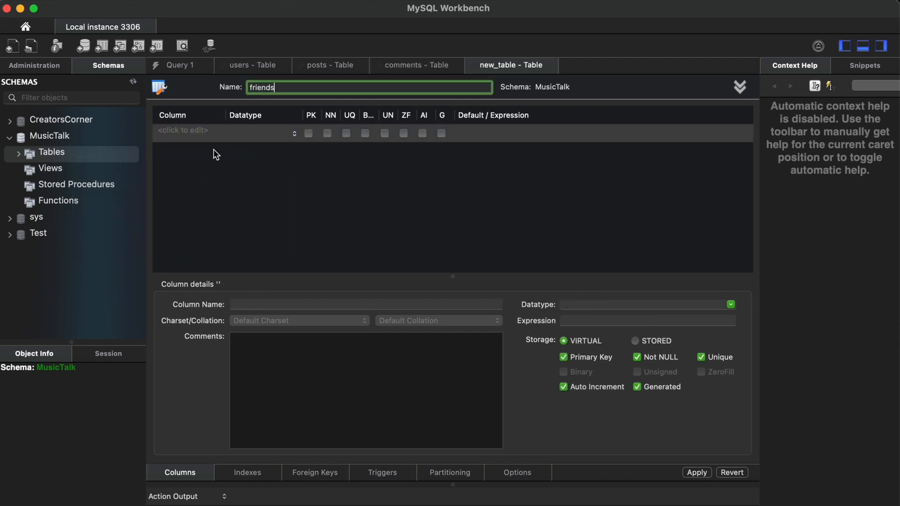
{"action": "left_click", "coordinate": [204, 184]}
{"action": "left_click", "coordinate": [183, 130]}
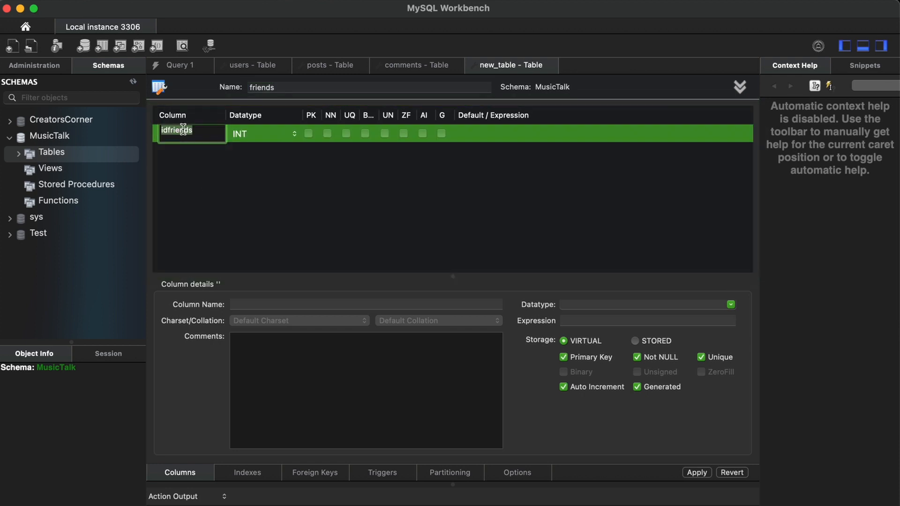
{"action": "type", "text": "friend_id"}
{"action": "left_click", "coordinate": [422, 134]}
{"action": "left_click", "coordinate": [422, 134]}
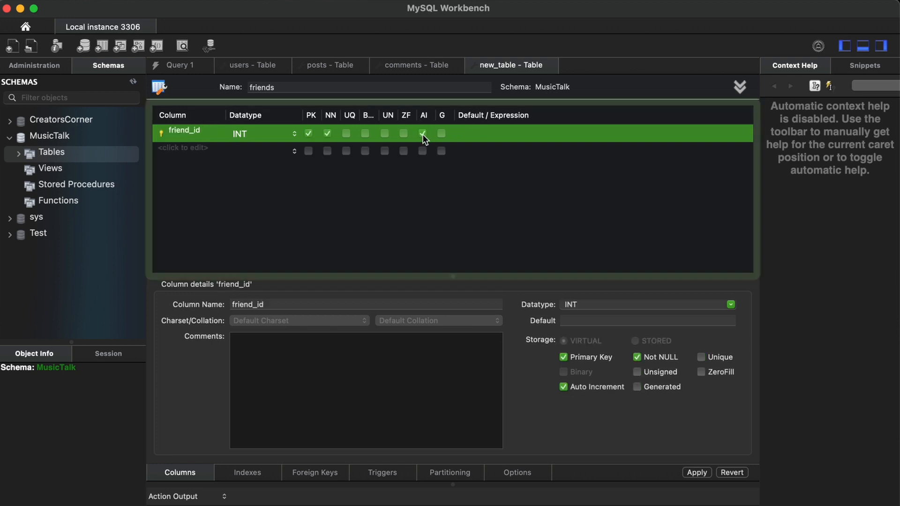
Add a not-null INT column named user to the friends table.
{"action": "double_click", "coordinate": [187, 150]}
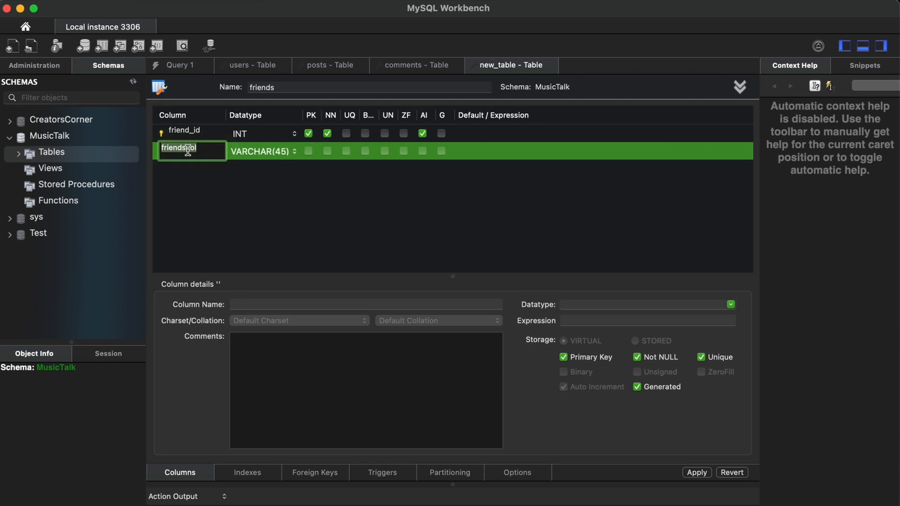
{"action": "type", "text": "user"}
{"action": "double_click", "coordinate": [245, 147]}
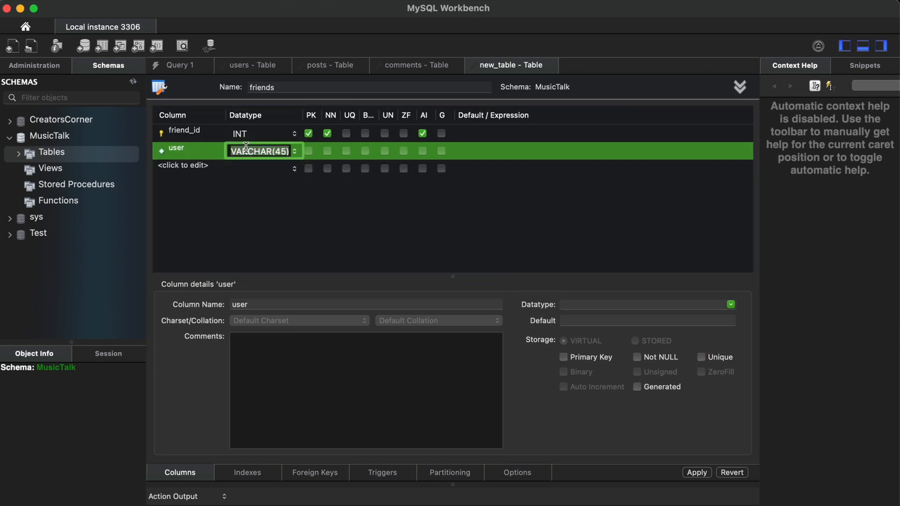
{"action": "type", "text": "INT"}
{"action": "left_click", "coordinate": [234, 212]}
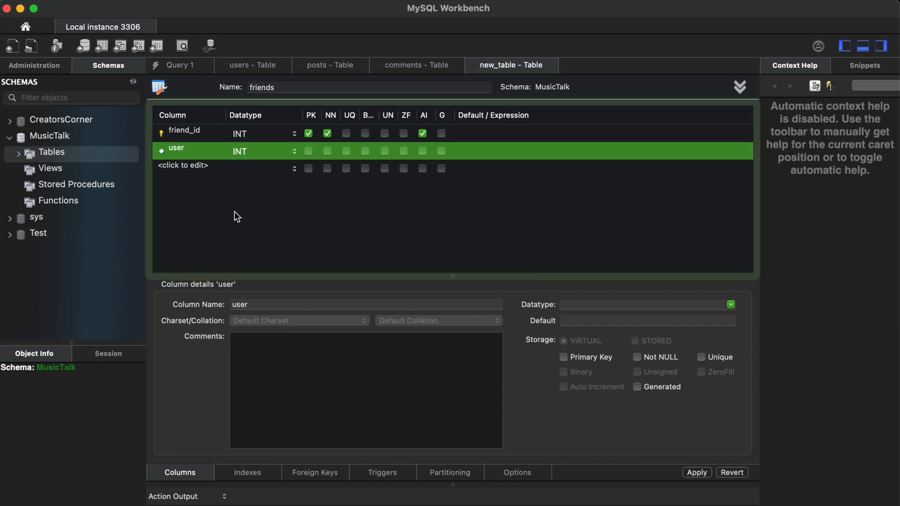
{"action": "left_click", "coordinate": [327, 151]}
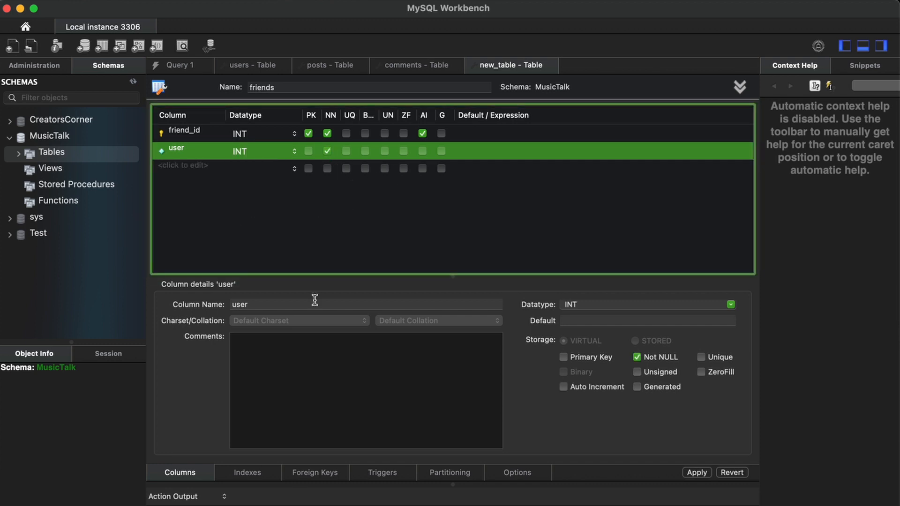
{"action": "left_click", "coordinate": [312, 472]}
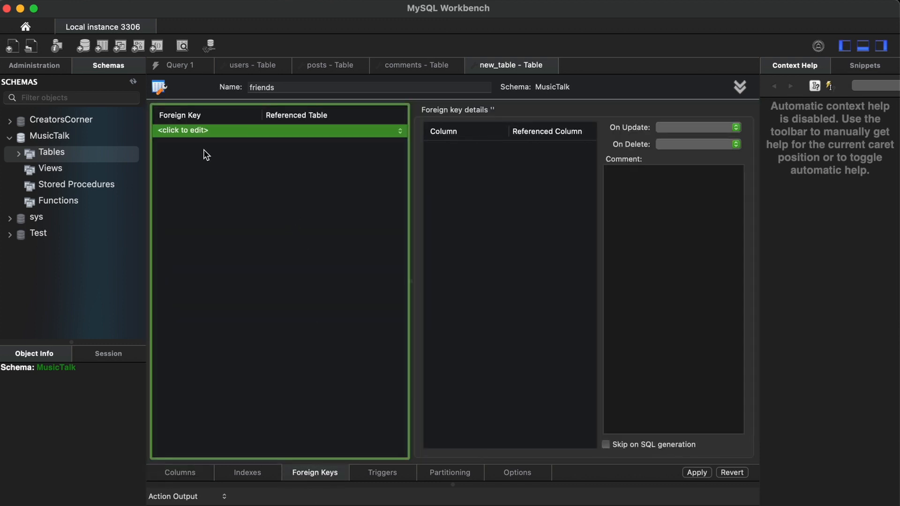
Add a foreign key named 'user' linking friends.user to user_id in MusicTalk.users.
{"action": "left_click", "coordinate": [196, 133]}
{"action": "type", "text": "USER"}
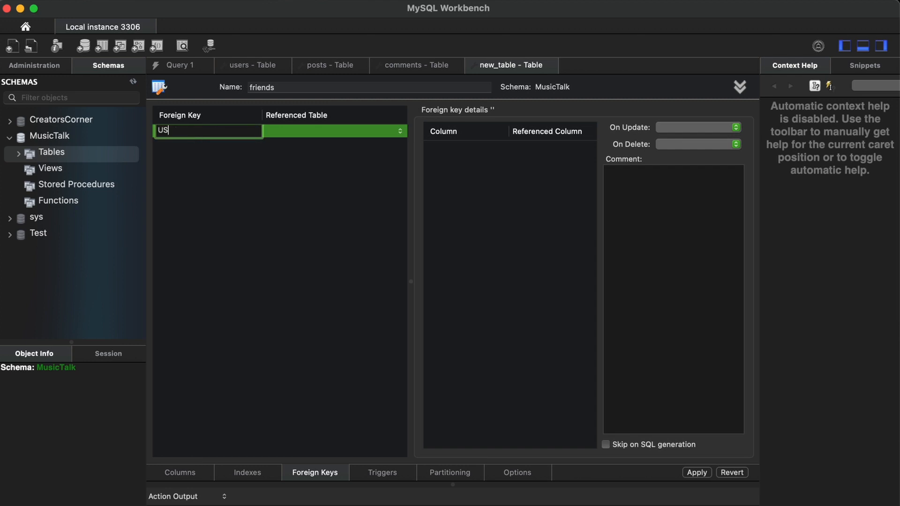
{"action": "key", "text": "BackSpace"}
{"action": "key", "text": "BackSpace"}
{"action": "key", "text": "BackSpace"}
{"action": "key", "text": "BackSpace"}
{"action": "type", "text": "user"}
{"action": "left_click", "coordinate": [332, 204]}
{"action": "left_click", "coordinate": [325, 131]}
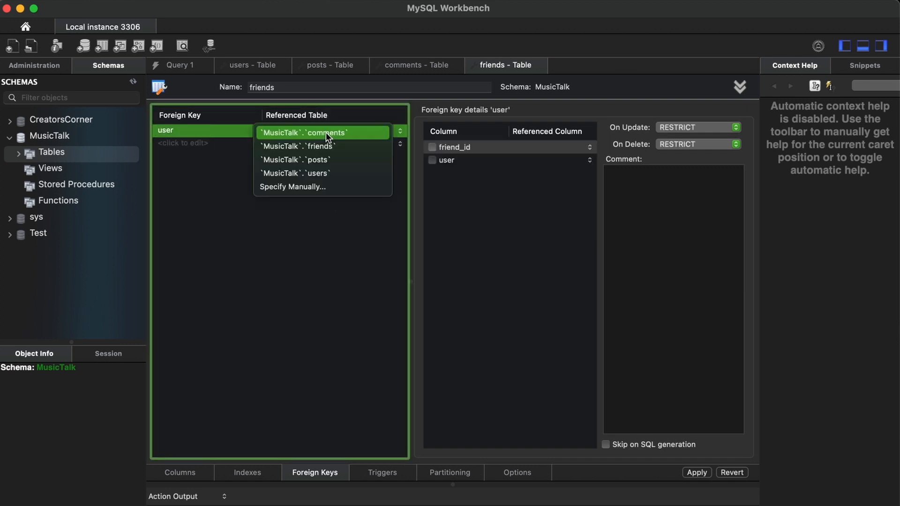
{"action": "left_click", "coordinate": [322, 171]}
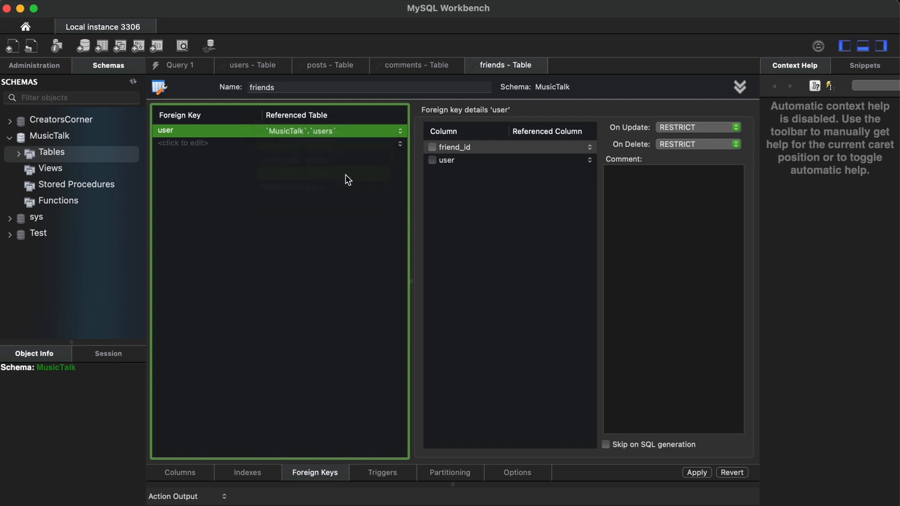
{"action": "left_click", "coordinate": [432, 160]}
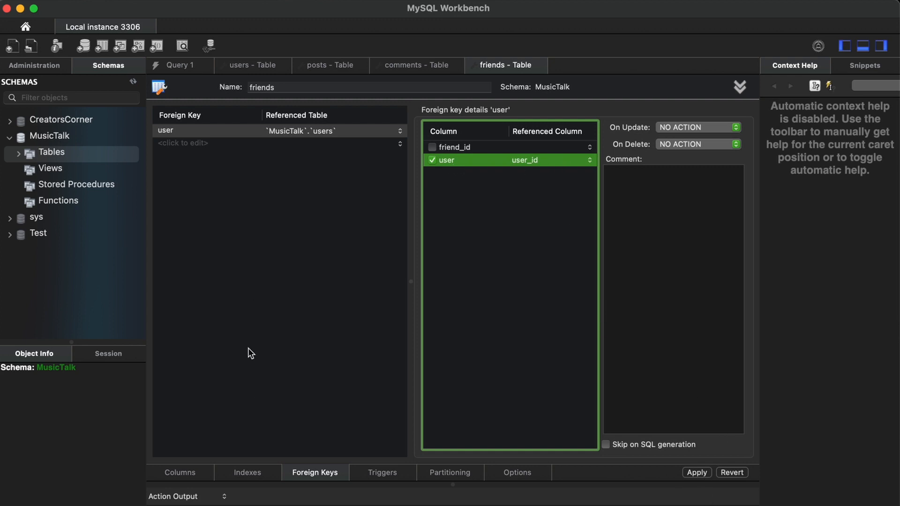
{"action": "left_click", "coordinate": [181, 473]}
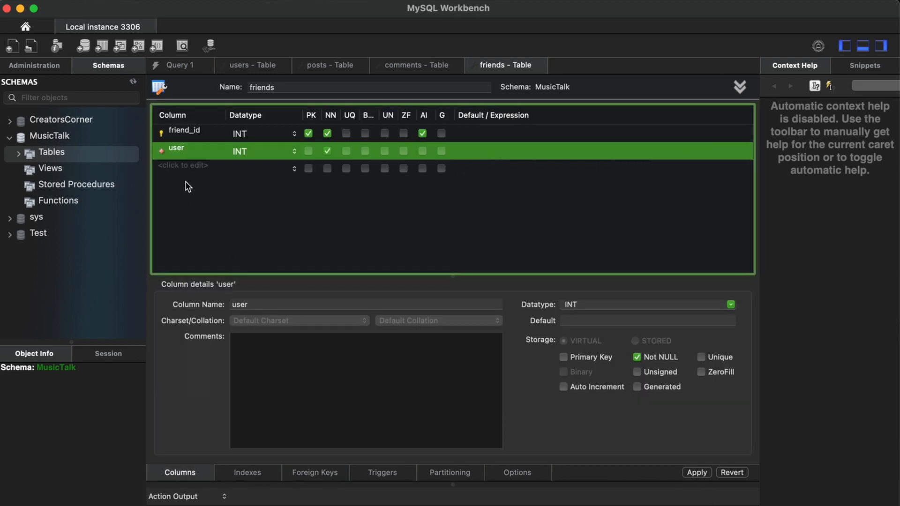
Add a third column, friend, typed INT and not null, to the friends table.
{"action": "left_click", "coordinate": [185, 164]}
{"action": "left_click", "coordinate": [184, 165]}
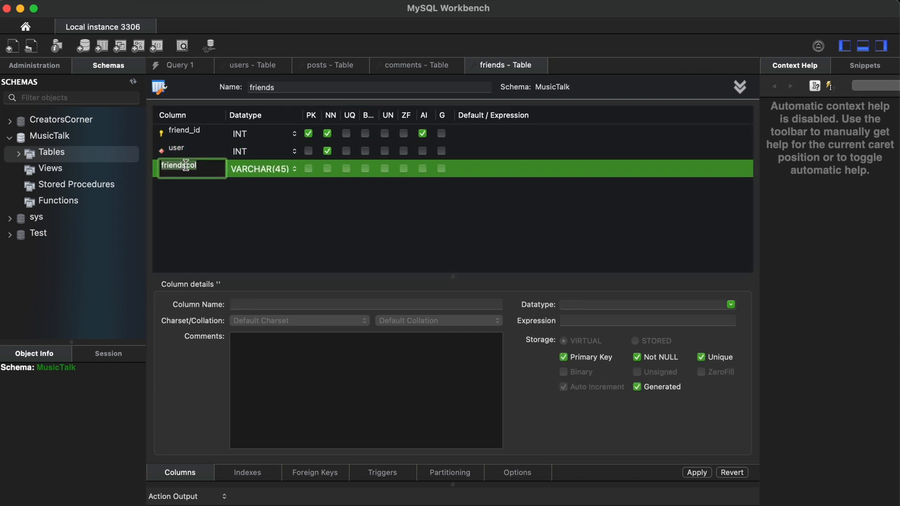
{"action": "type", "text": "friend"}
{"action": "left_click", "coordinate": [259, 170]}
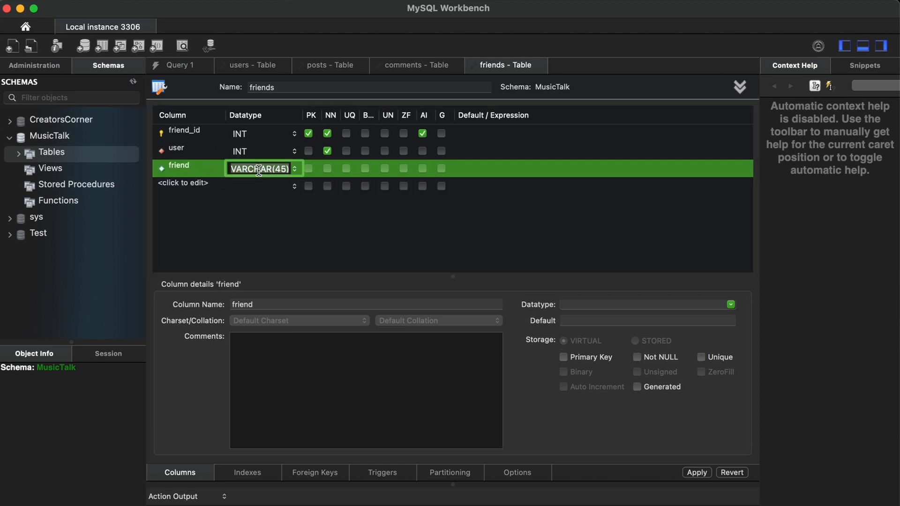
{"action": "type", "text": "INT\\"}
{"action": "key", "text": "BackSpace"}
{"action": "key", "text": "BackSpace"}
{"action": "type", "text": "T"}
{"action": "left_click", "coordinate": [327, 168]}
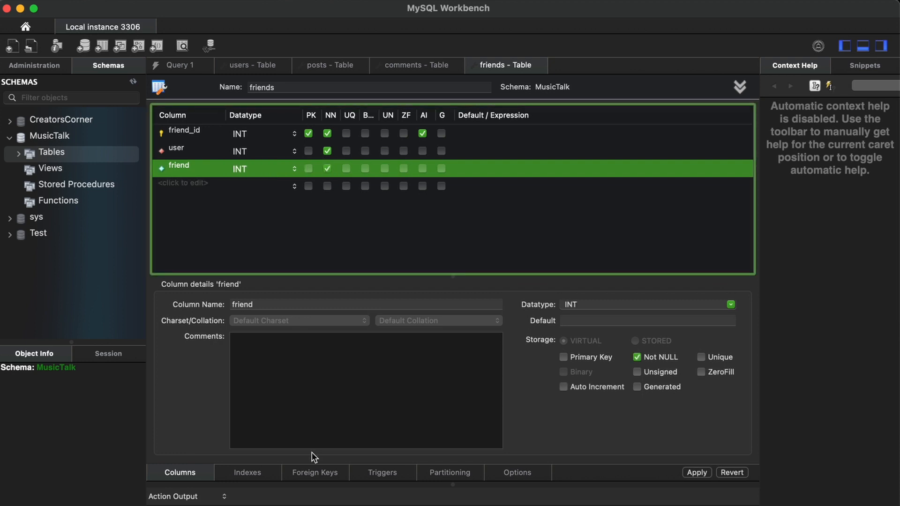
{"action": "left_click", "coordinate": [315, 473]}
{"action": "left_click", "coordinate": [167, 143]}
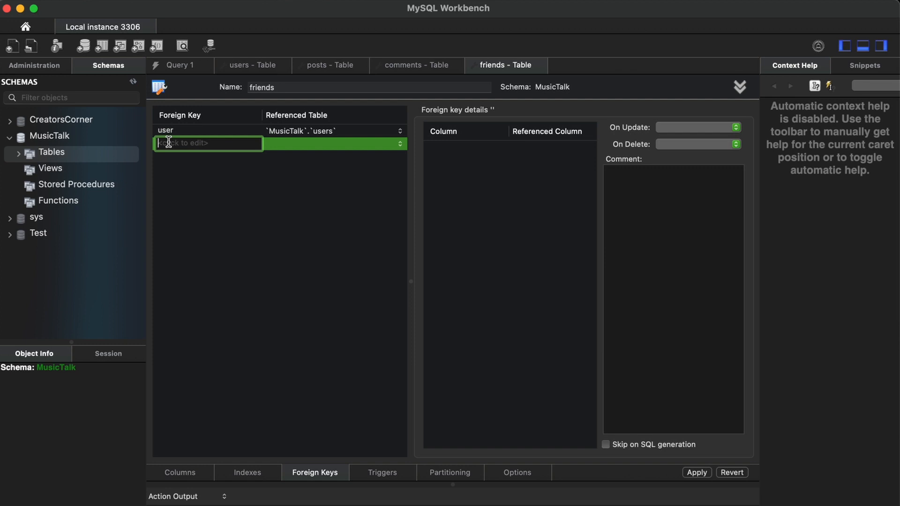
Add a foreign key named 'friend' linking the friend column to users.user_id.
{"action": "type", "text": "friend"}
{"action": "key", "text": "Return"}
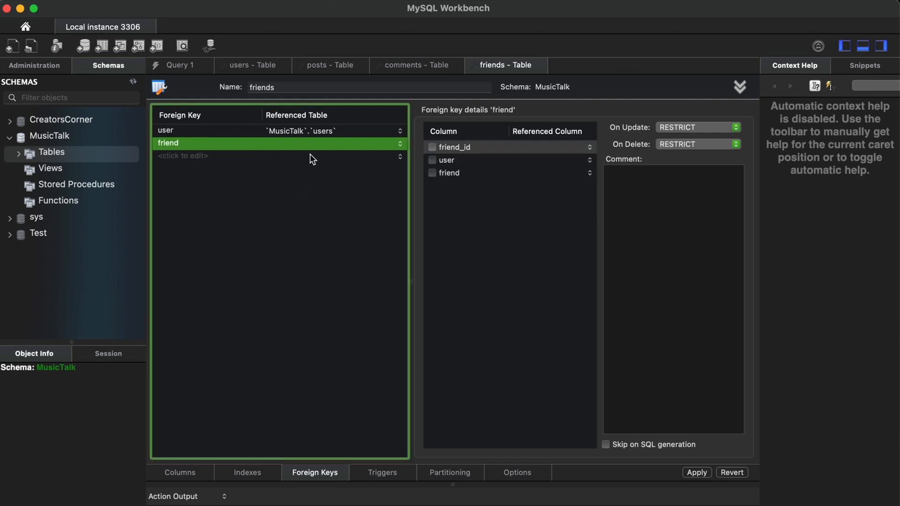
{"action": "left_click", "coordinate": [327, 142]}
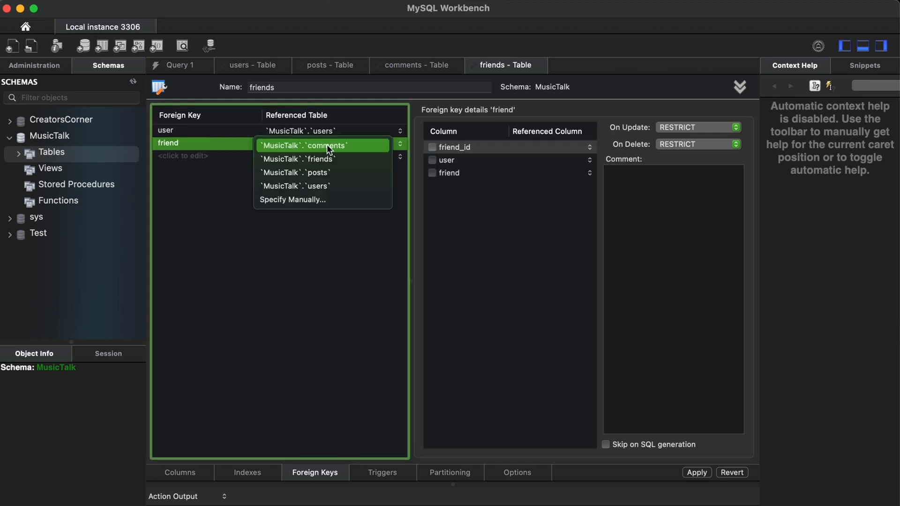
{"action": "left_click", "coordinate": [330, 186]}
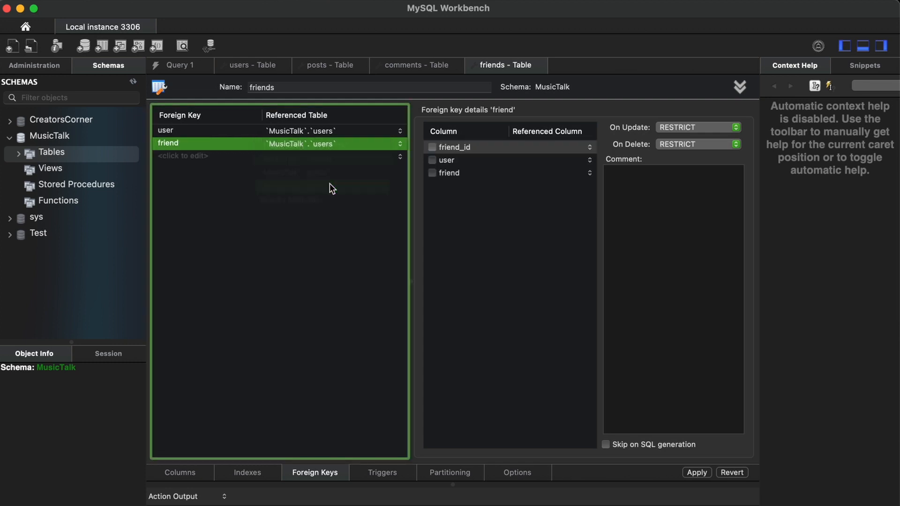
{"action": "left_click", "coordinate": [432, 173]}
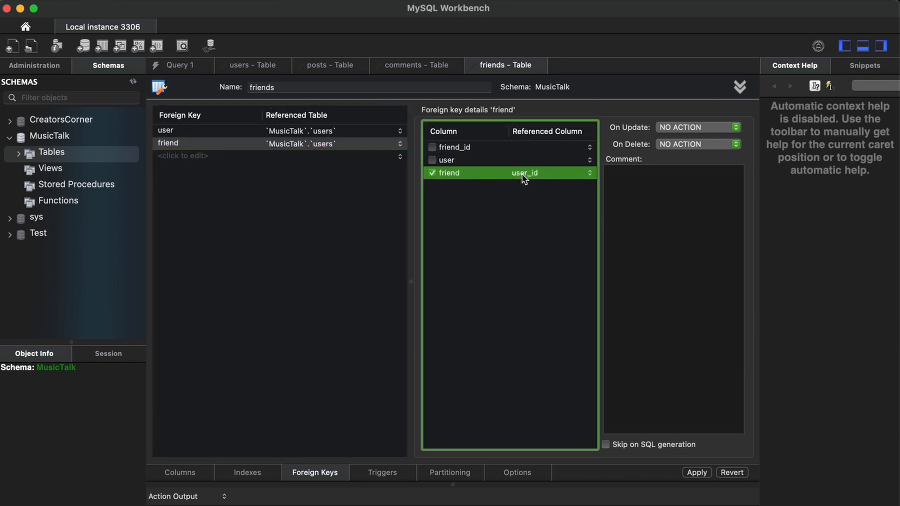
Apply the script to create the friends table in MusicTalk.
{"action": "left_click", "coordinate": [687, 472]}
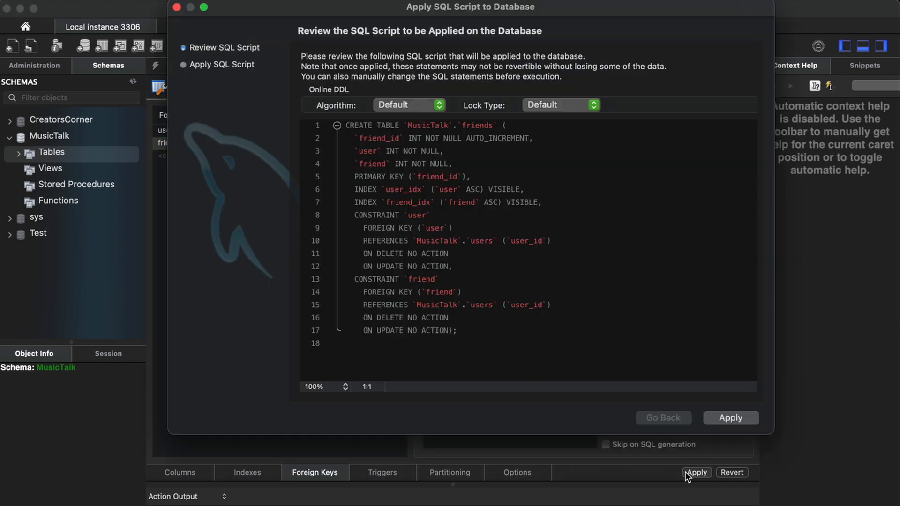
{"action": "left_click", "coordinate": [731, 419]}
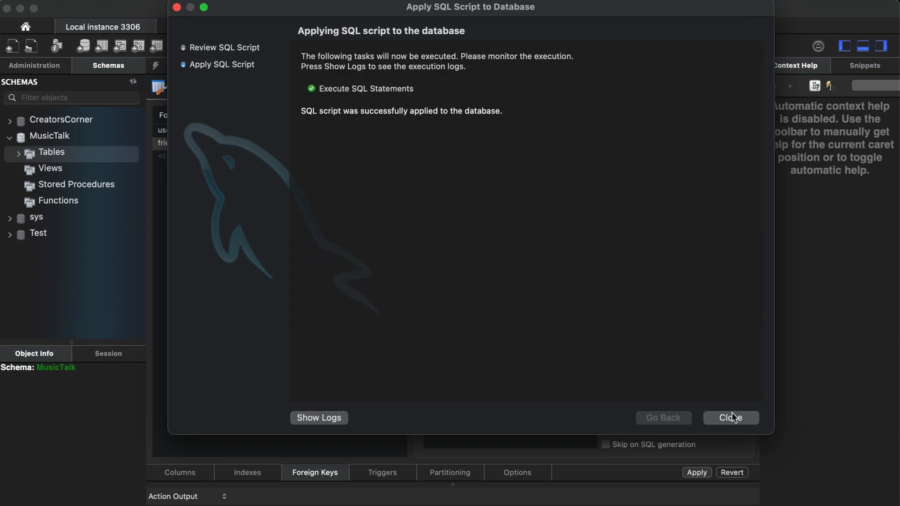
{"action": "left_click", "coordinate": [733, 421]}
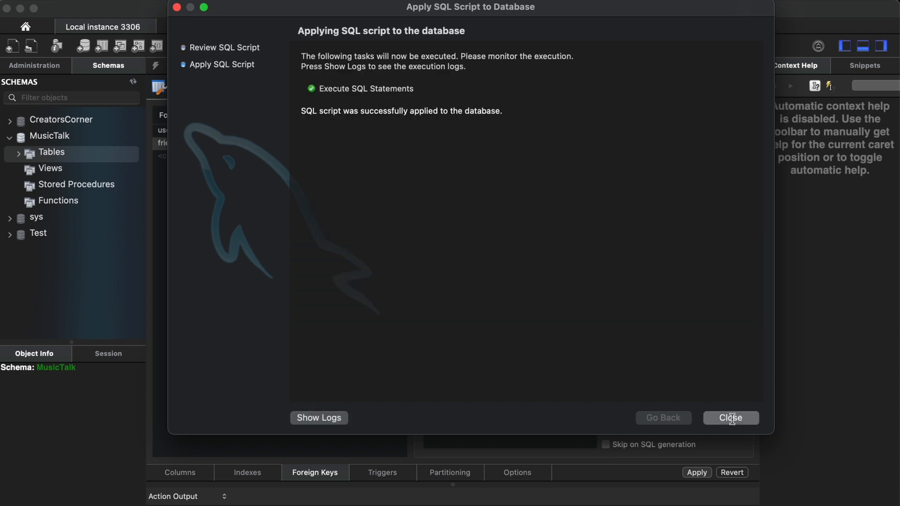
{"action": "right_click", "coordinate": [48, 155]}
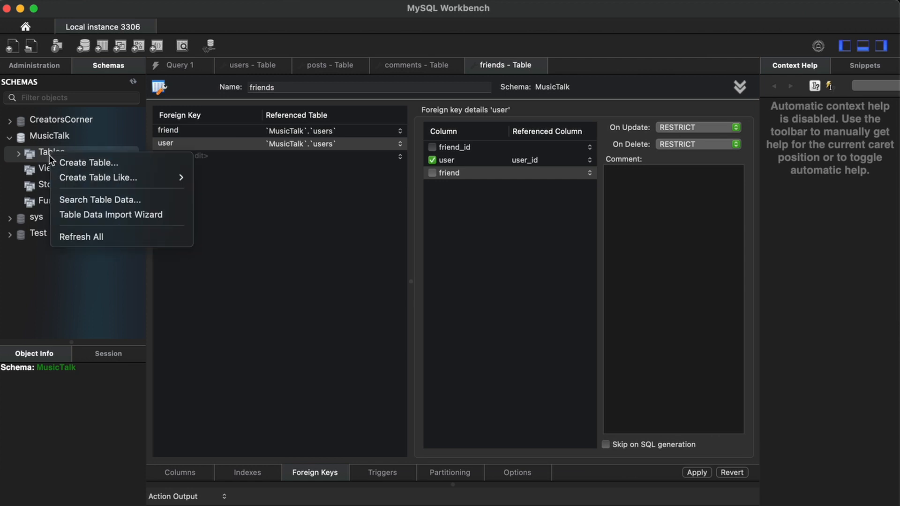
Create a new table named likes with a first column liked_post.
{"action": "left_click", "coordinate": [69, 162]}
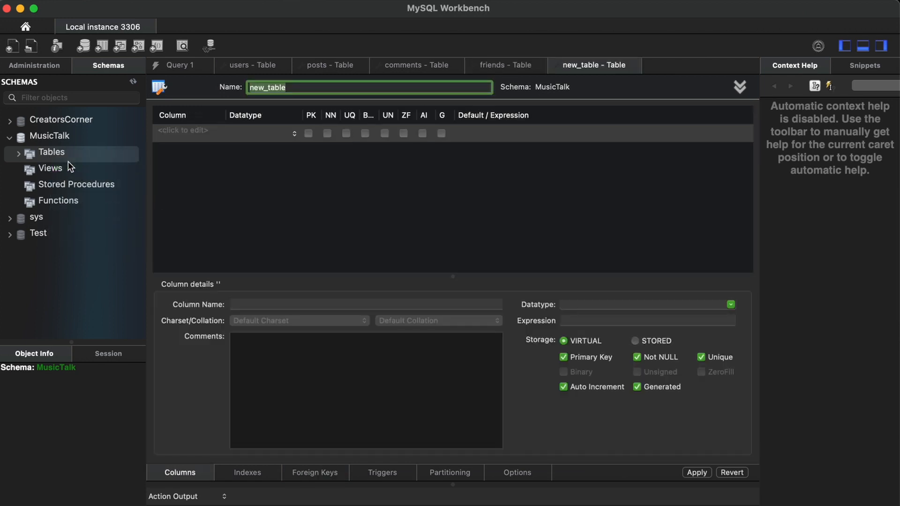
{"action": "type", "text": "likes"}
{"action": "key", "text": "Return"}
{"action": "left_click", "coordinate": [195, 134]}
{"action": "left_click", "coordinate": [195, 134]}
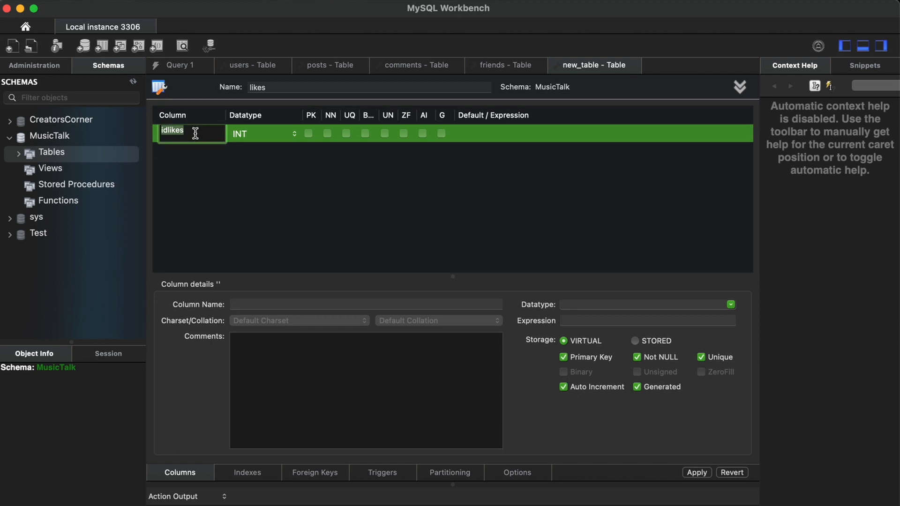
{"action": "key", "text": "BackSpace"}
{"action": "type", "text": "liked_post"}
{"action": "key", "text": "Tab"}
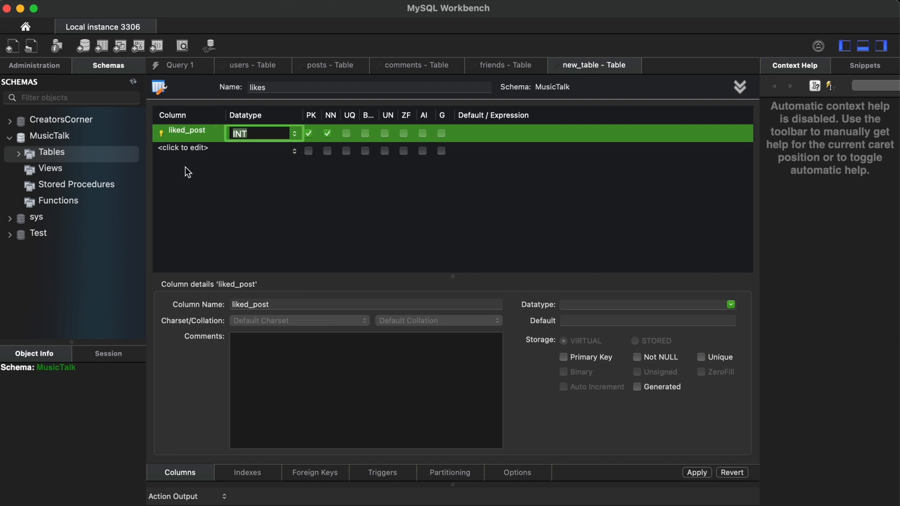
Add a user_id INT column to likes and make it part of the primary key.
{"action": "left_click", "coordinate": [185, 147]}
{"action": "left_click", "coordinate": [184, 147]}
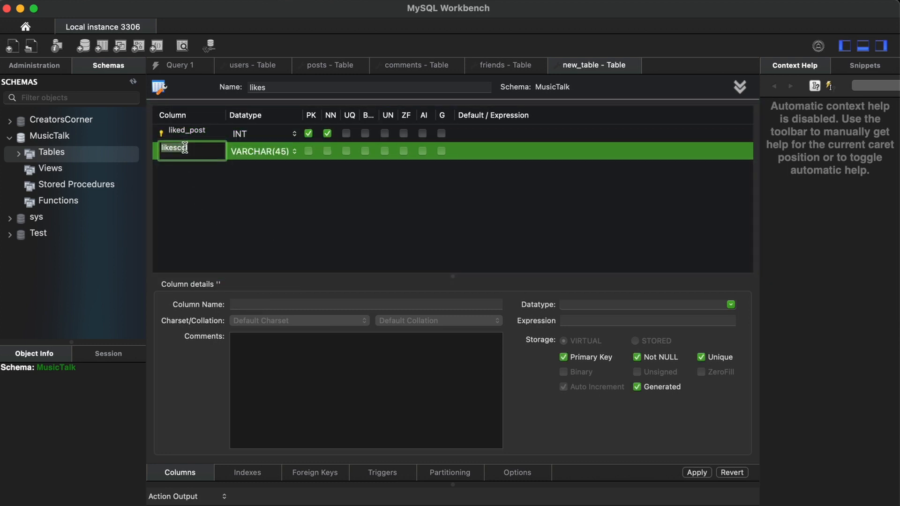
{"action": "type", "text": "user_id"}
{"action": "left_click", "coordinate": [240, 152]}
{"action": "left_click", "coordinate": [240, 152]}
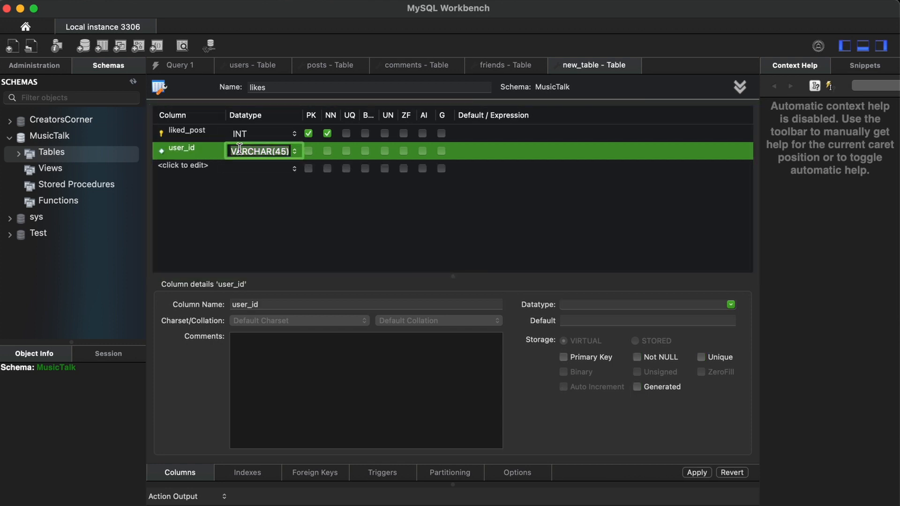
{"action": "type", "text": "INT"}
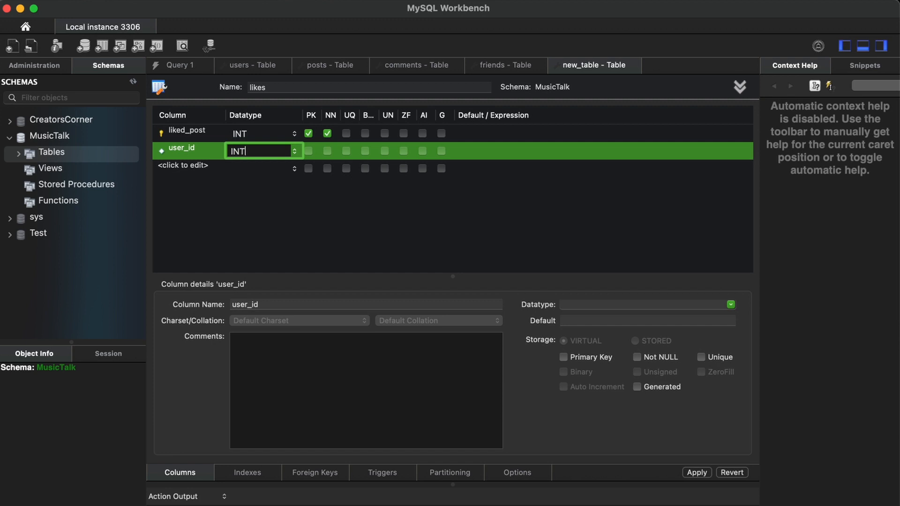
{"action": "key", "text": "Return"}
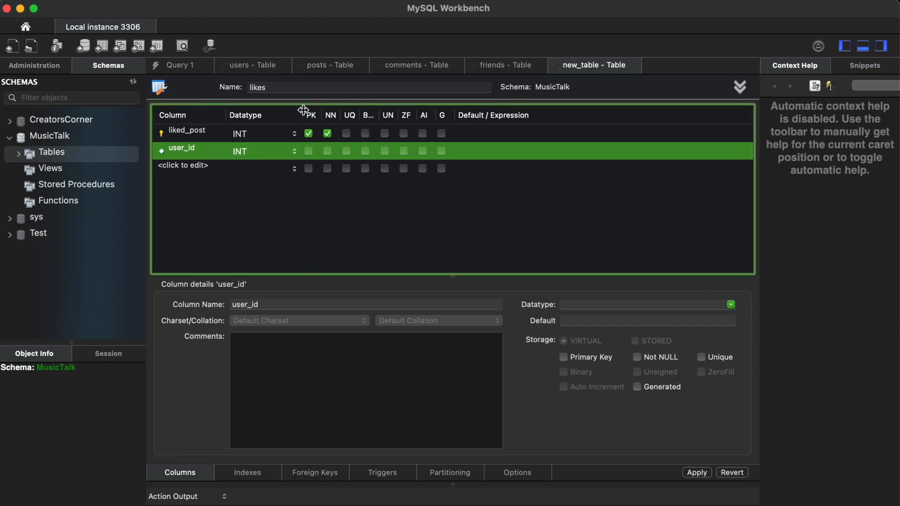
{"action": "left_click", "coordinate": [308, 151]}
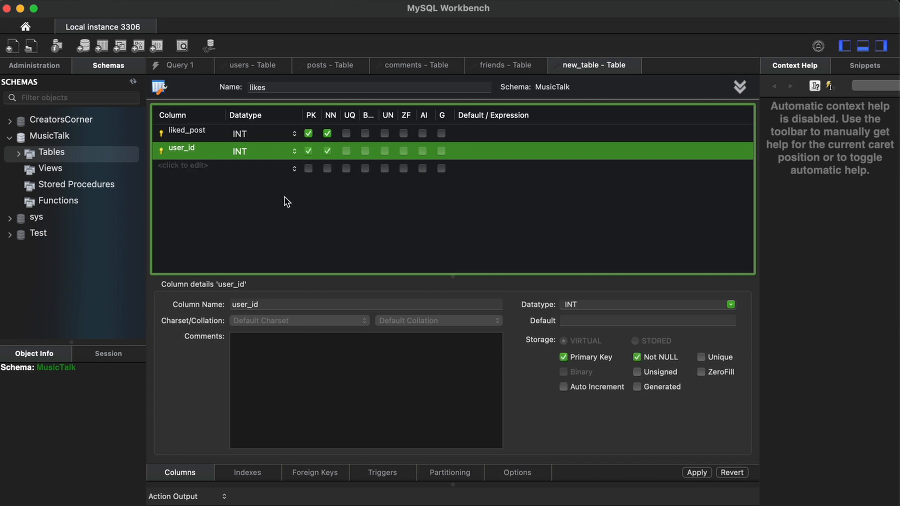
{"action": "left_click", "coordinate": [307, 474]}
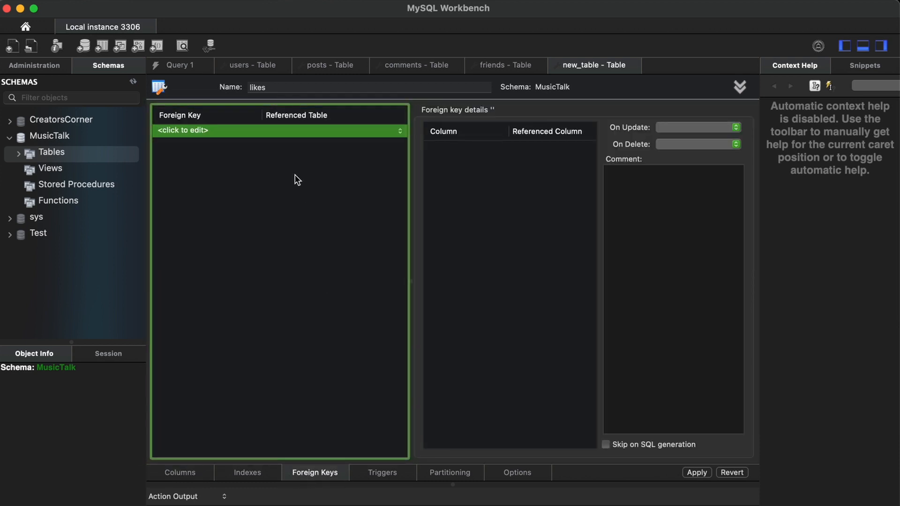
Add foreign keys liked_post and user_id, referencing the posts and users tables respectively.
{"action": "left_click", "coordinate": [182, 133]}
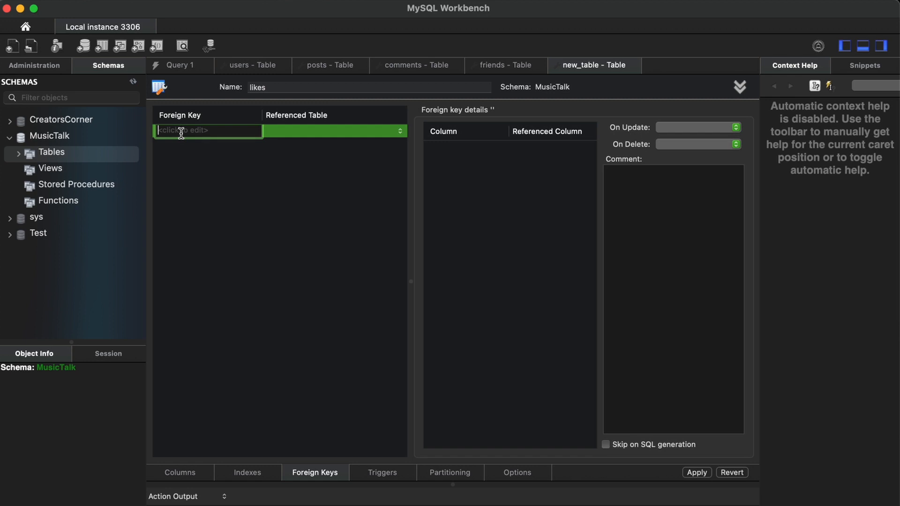
{"action": "type", "text": "liked_post"}
{"action": "key", "text": "Return"}
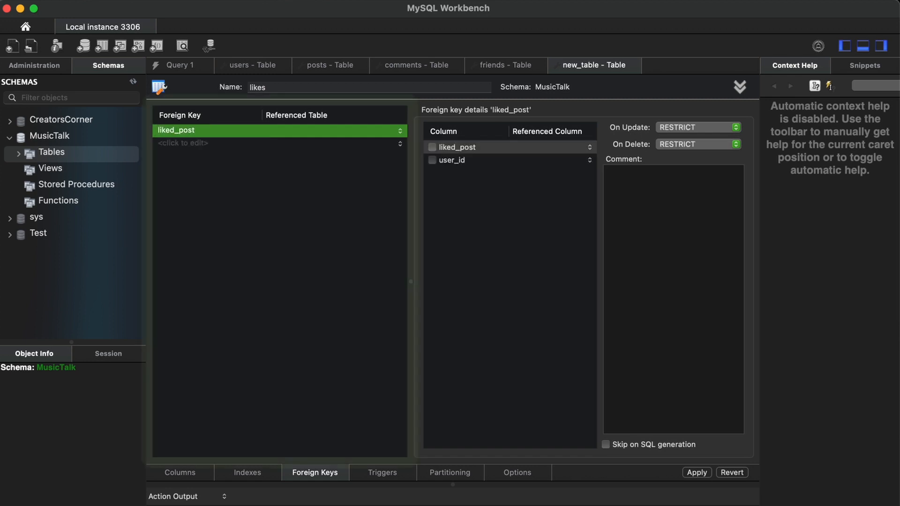
{"action": "left_click", "coordinate": [176, 141]}
{"action": "type", "text": "user_id"}
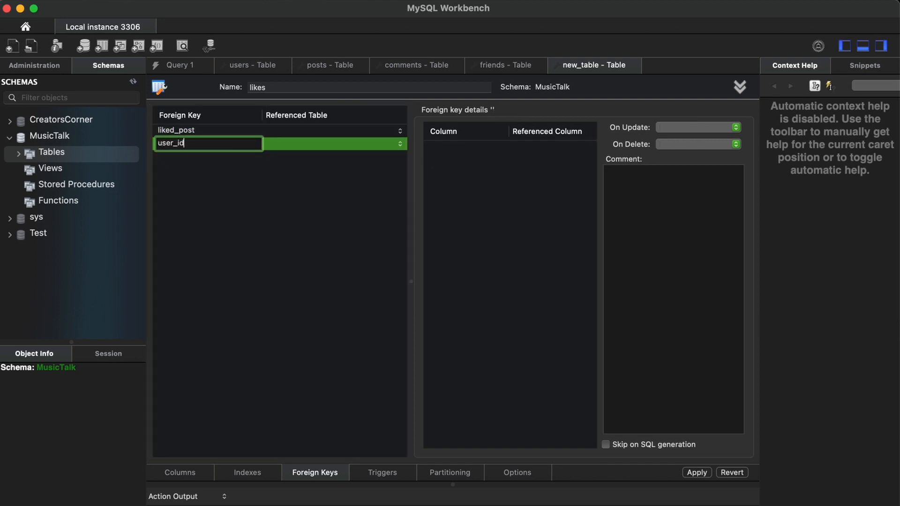
{"action": "key", "text": "Return"}
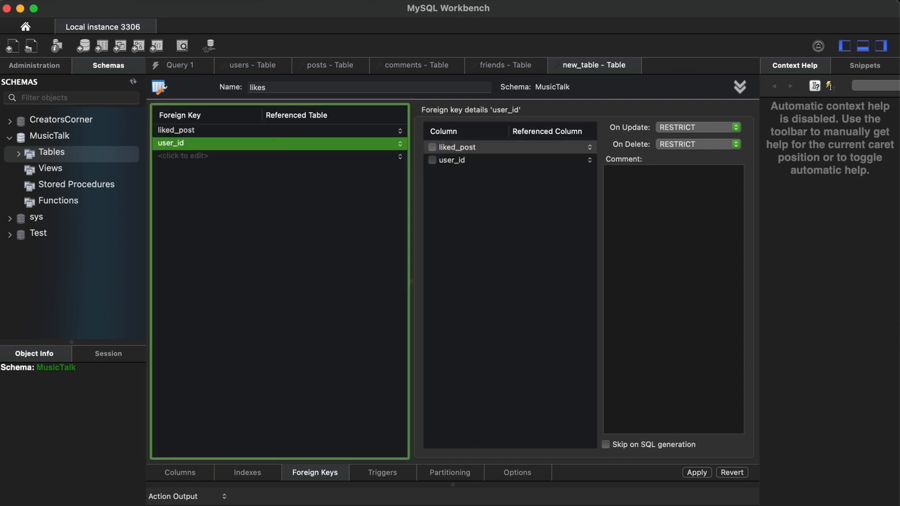
{"action": "left_click", "coordinate": [302, 132]}
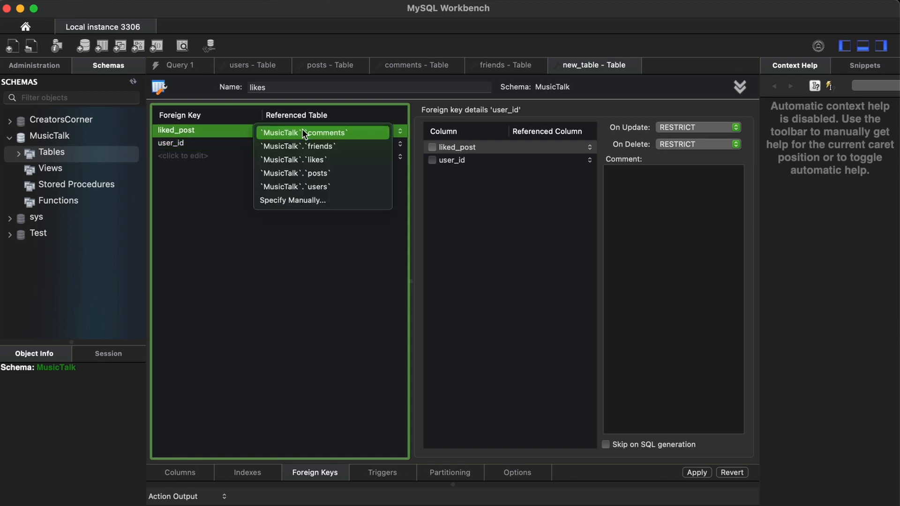
{"action": "left_click", "coordinate": [313, 173]}
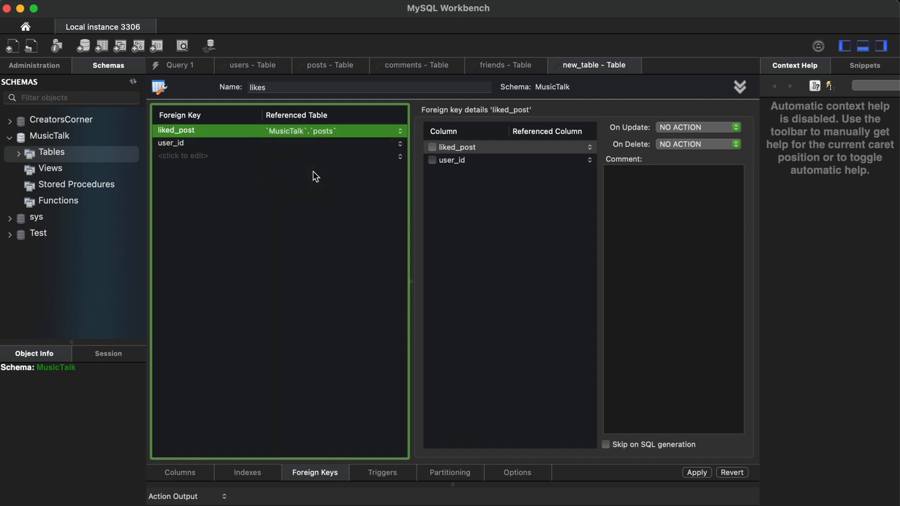
{"action": "left_click", "coordinate": [303, 143]}
{"action": "left_click", "coordinate": [318, 199]}
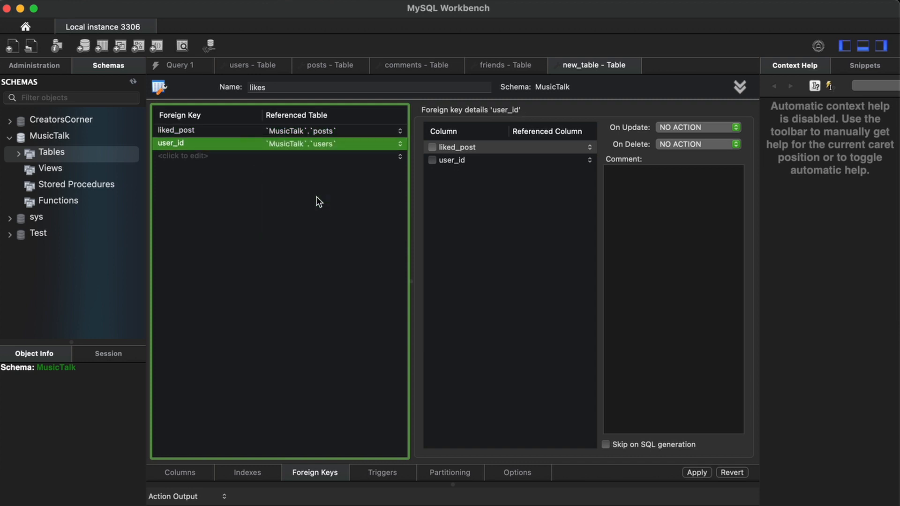
Map user_id to users.user_id and liked_post to posts.post_id in those foreign keys.
{"action": "left_click", "coordinate": [433, 148]}
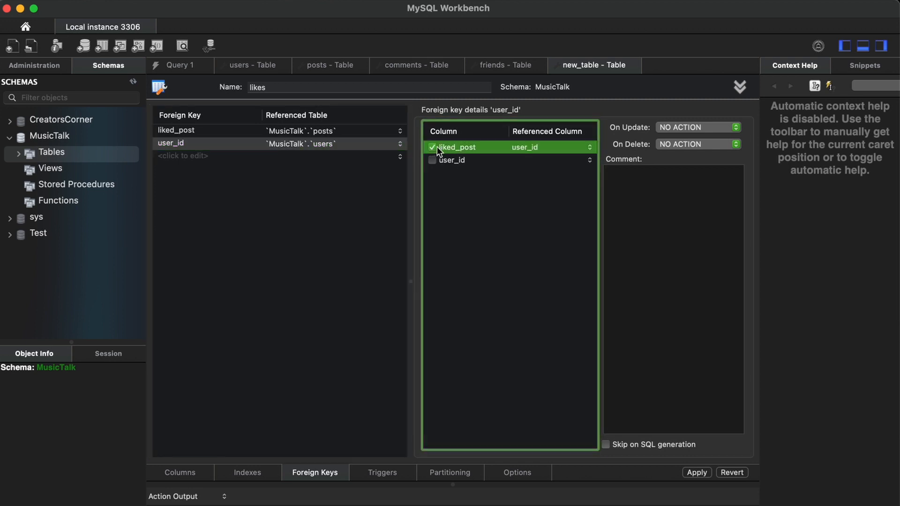
{"action": "left_click", "coordinate": [552, 146]}
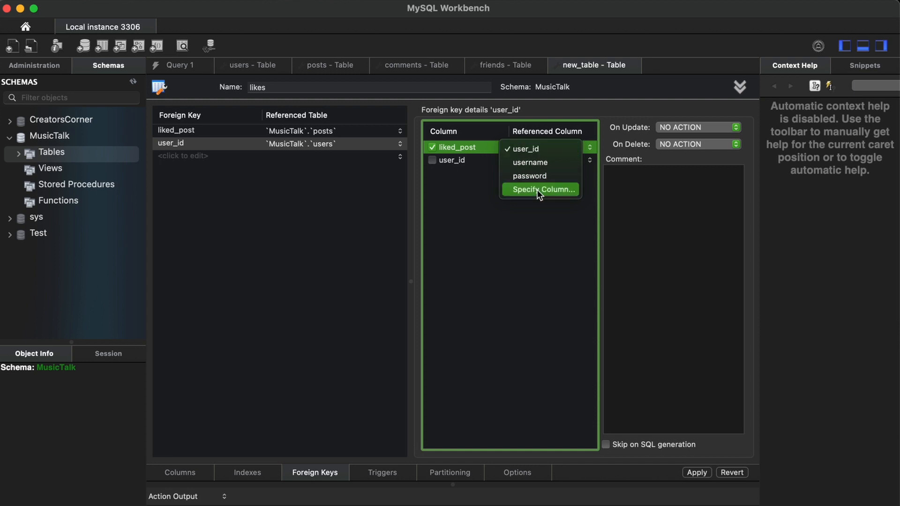
{"action": "left_click", "coordinate": [462, 217]}
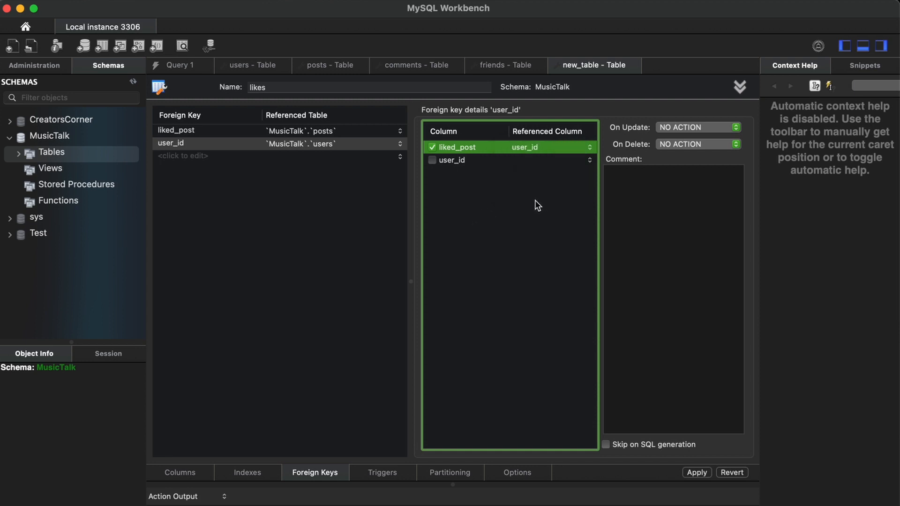
{"action": "left_click", "coordinate": [431, 147]}
{"action": "left_click", "coordinate": [432, 160]}
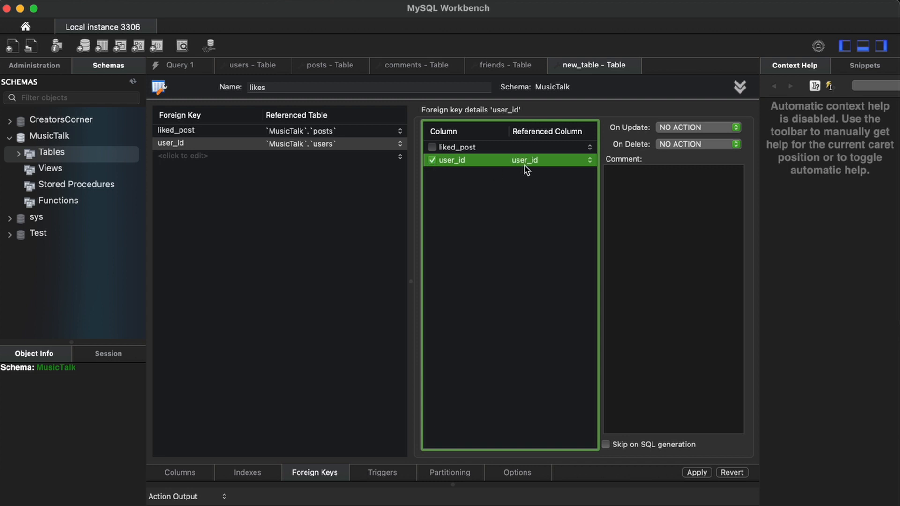
{"action": "left_click", "coordinate": [245, 179]}
{"action": "left_click", "coordinate": [222, 135]}
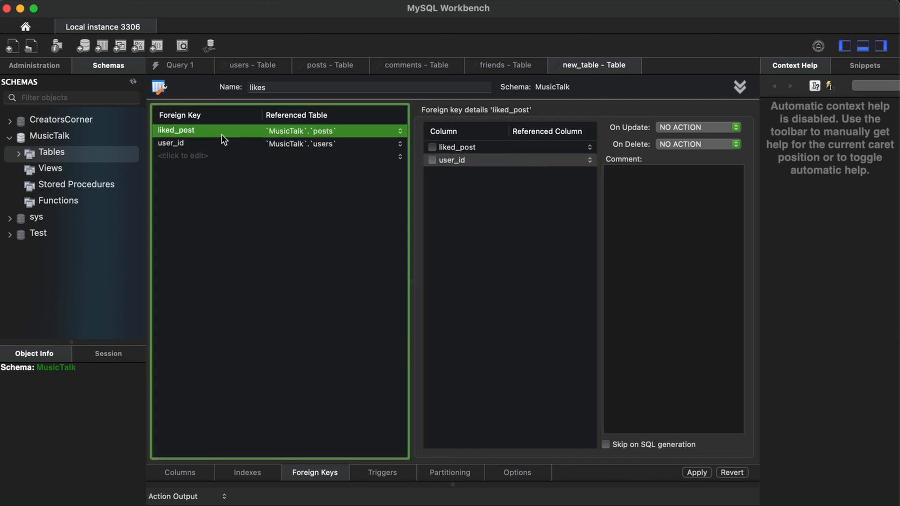
{"action": "left_click", "coordinate": [430, 147]}
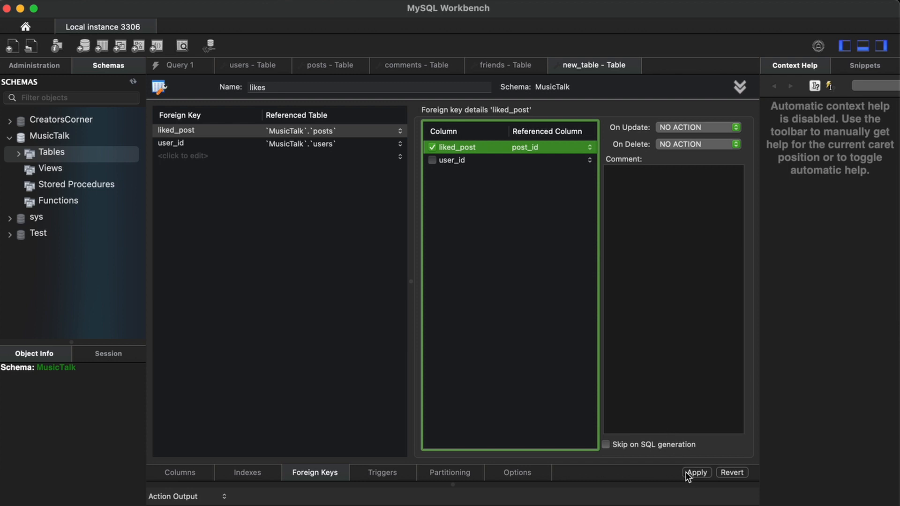
{"action": "left_click", "coordinate": [200, 471]}
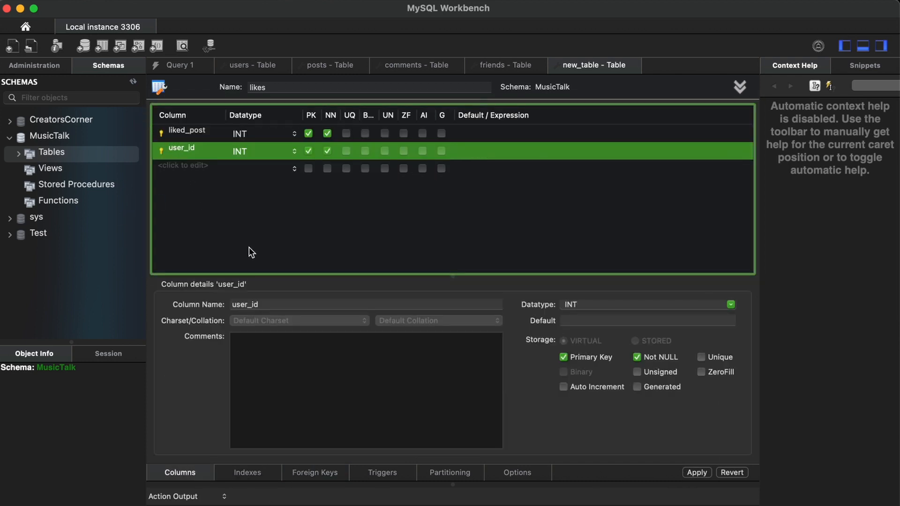
Apply and run the CREATE TABLE script for the likes table.
{"action": "left_click", "coordinate": [701, 473]}
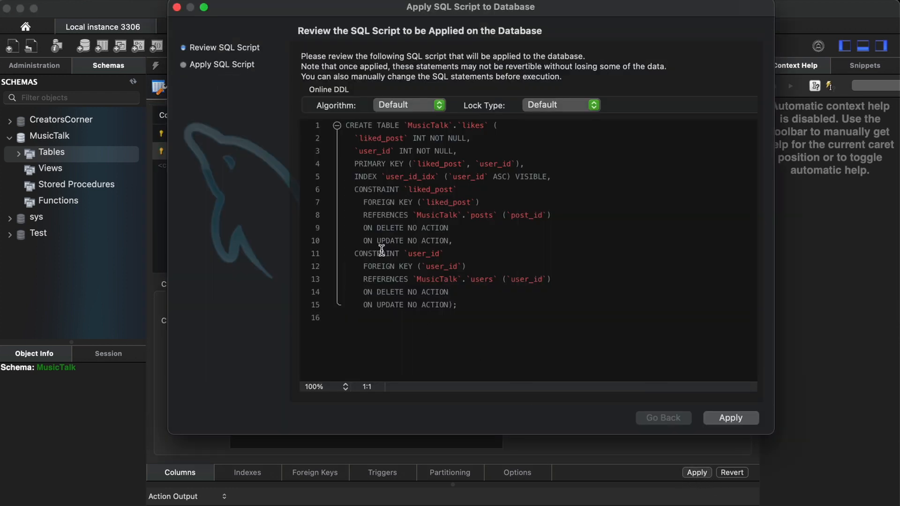
{"action": "left_click", "coordinate": [733, 419]}
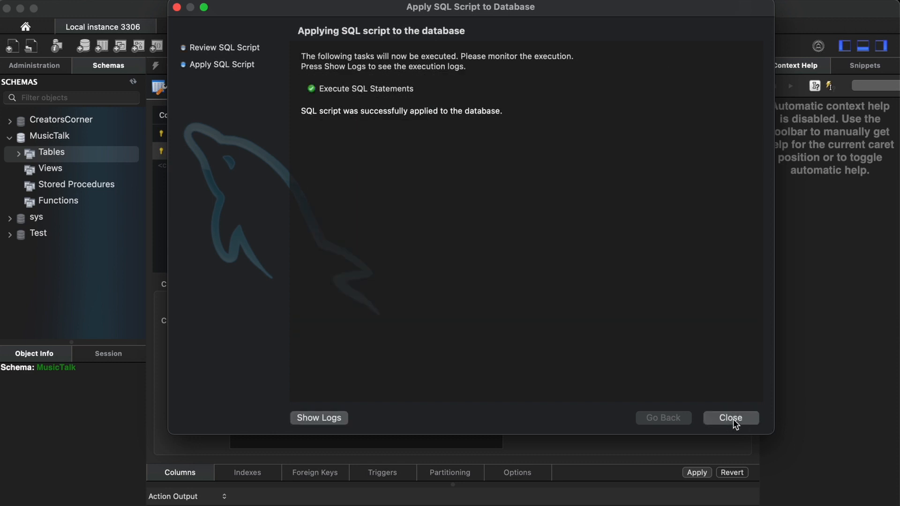
{"action": "left_click", "coordinate": [733, 419]}
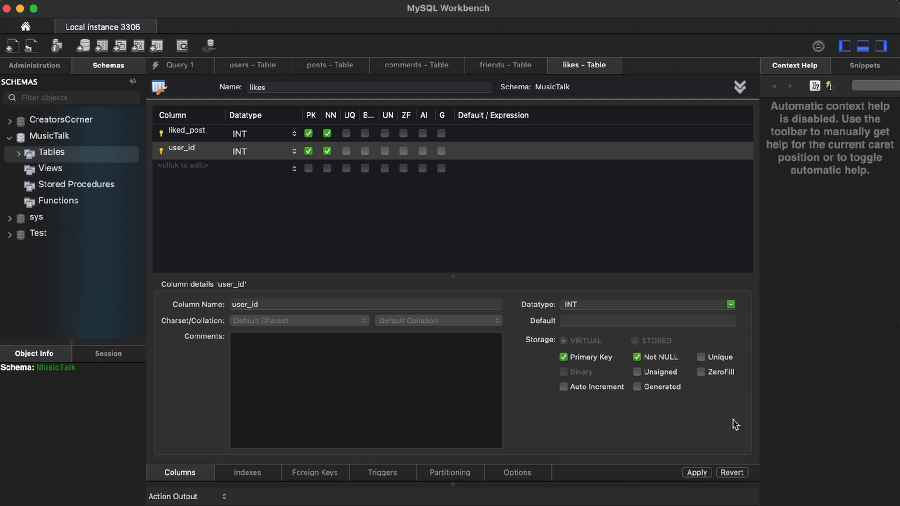
From the Home screen's Models list, launch Create EER Model from Database.
{"action": "left_click", "coordinate": [26, 27]}
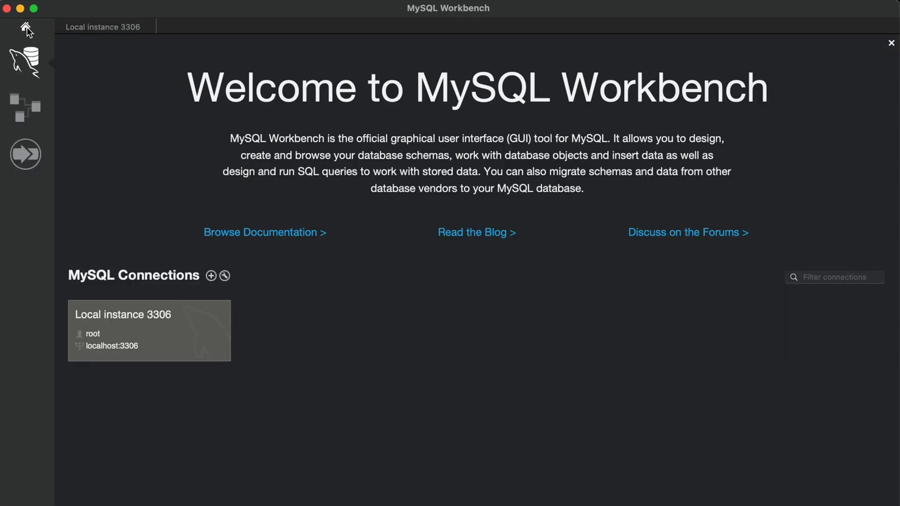
{"action": "left_click", "coordinate": [27, 112]}
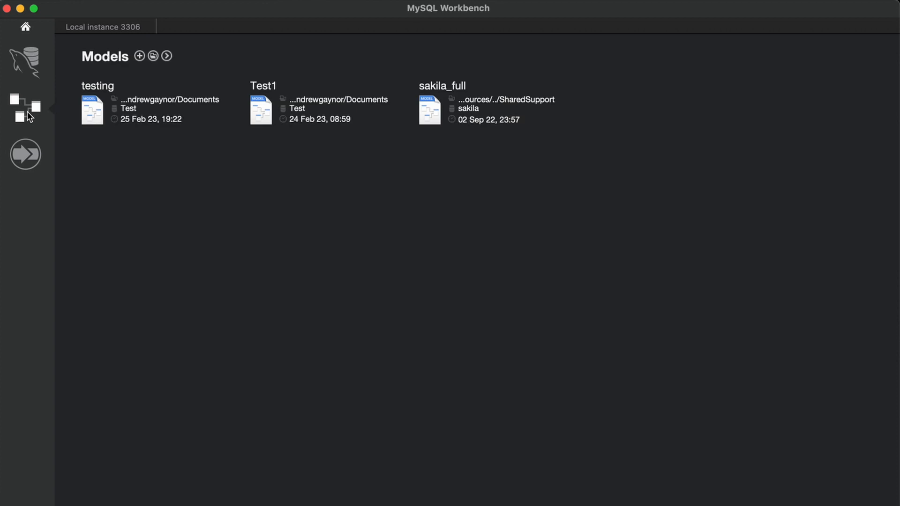
{"action": "left_click", "coordinate": [167, 56]}
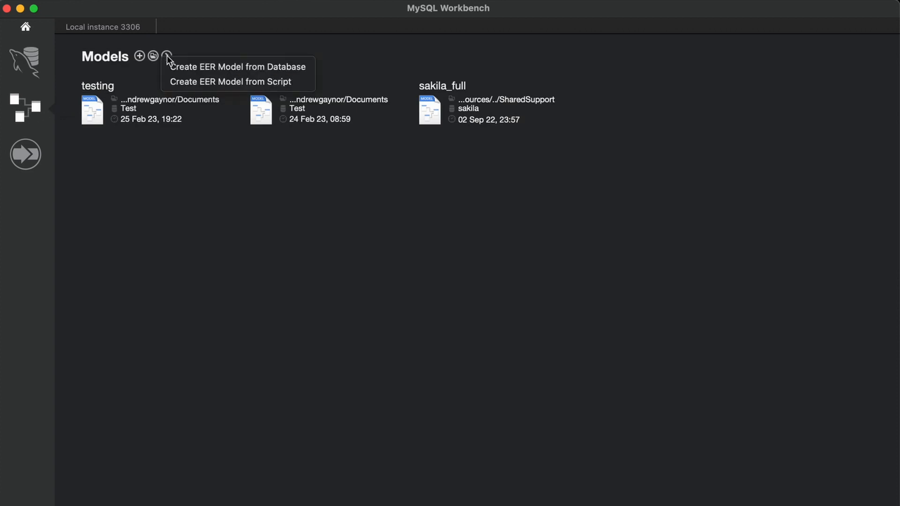
{"action": "left_click", "coordinate": [232, 70]}
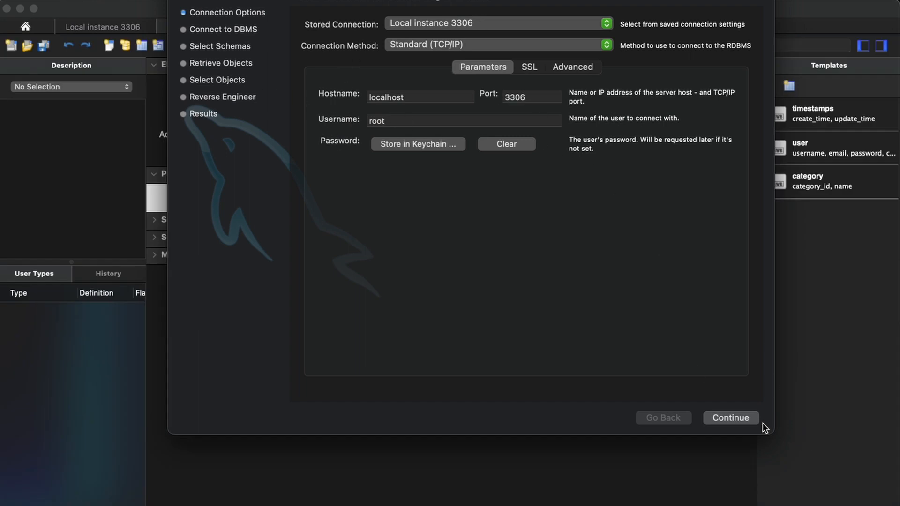
Connect to the Local instance 3306 server, entering the account password.
{"action": "left_click", "coordinate": [731, 417]}
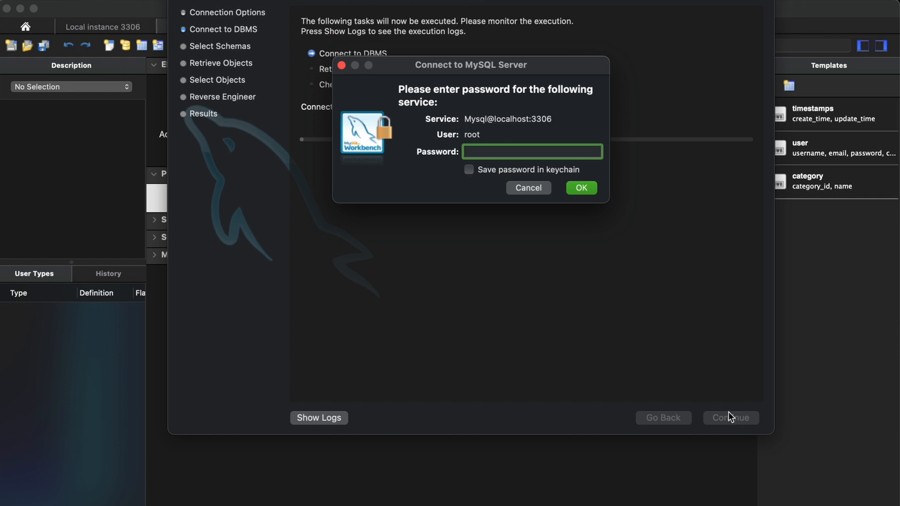
{"action": "type", "text": "•••••••••••••"}
{"action": "key", "text": "Return"}
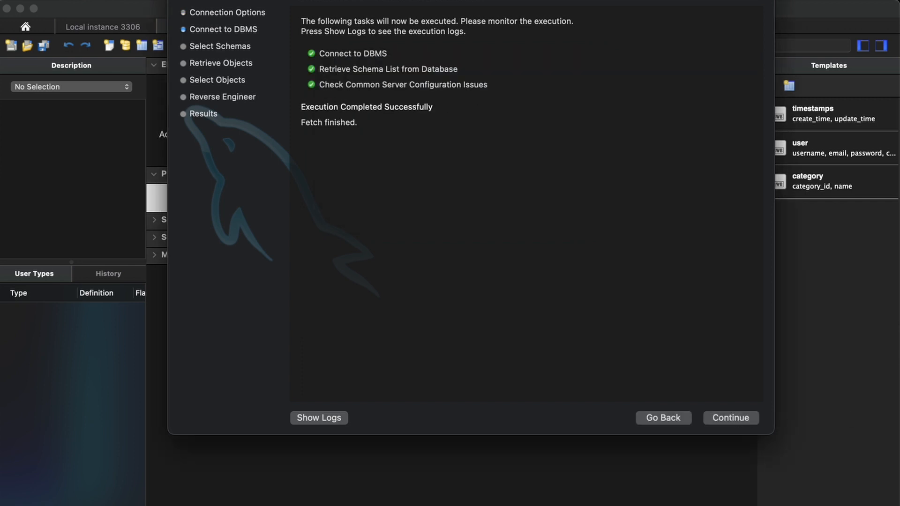
{"action": "left_click", "coordinate": [745, 420]}
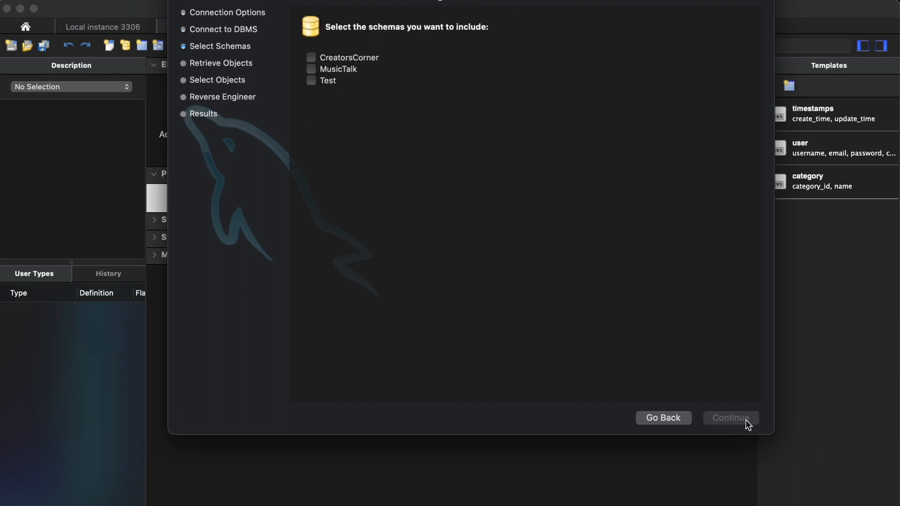
Select the MusicTalk schema and reverse engineer its tables onto a new diagram.
{"action": "left_click", "coordinate": [310, 69]}
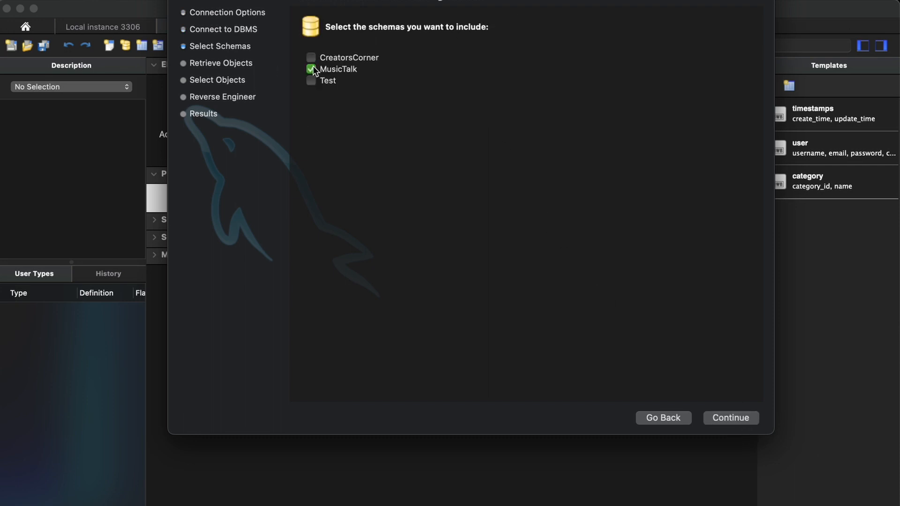
{"action": "left_click", "coordinate": [721, 415]}
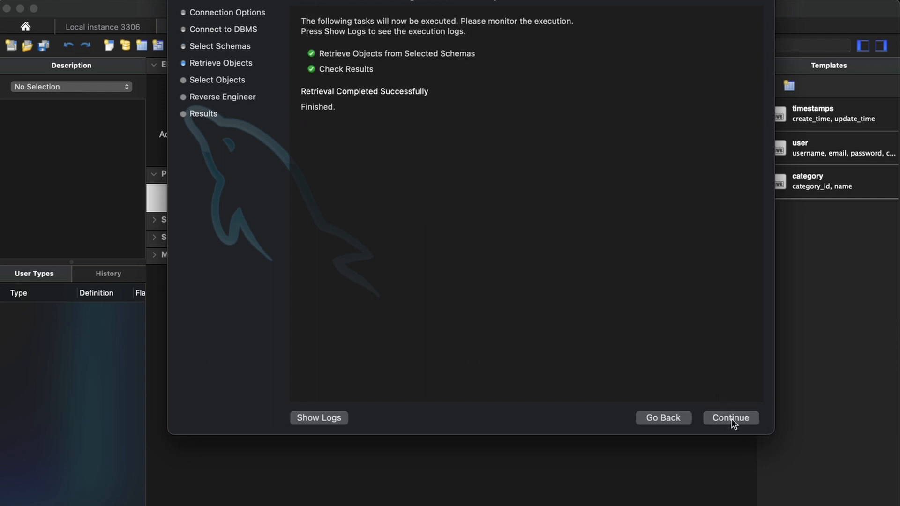
{"action": "left_click", "coordinate": [735, 419]}
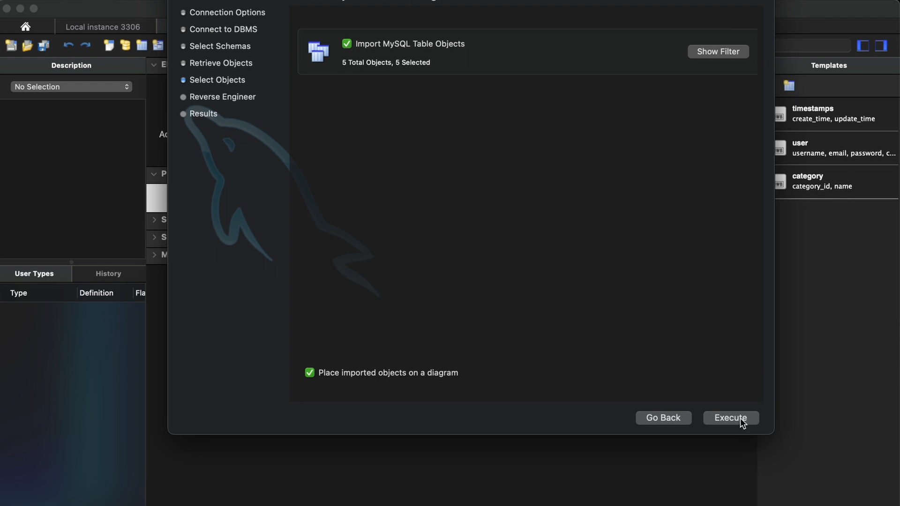
{"action": "left_click", "coordinate": [740, 418]}
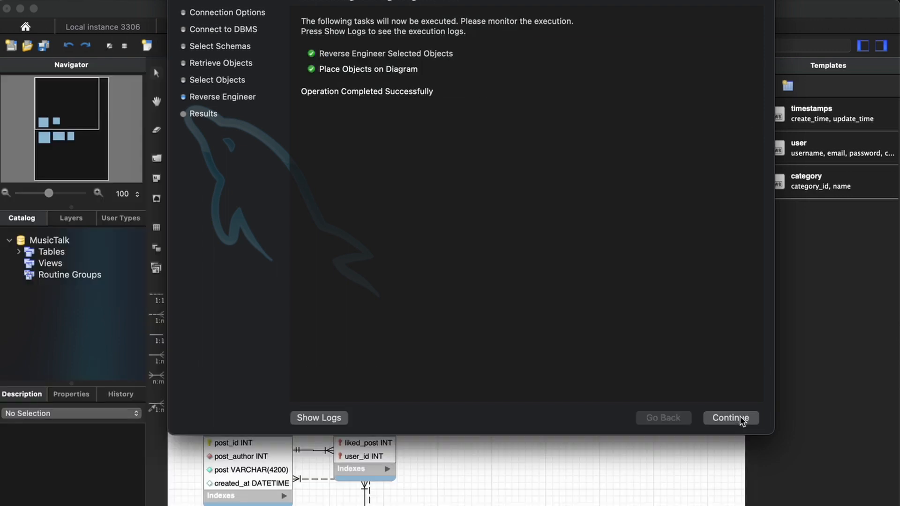
{"action": "left_click", "coordinate": [731, 418]}
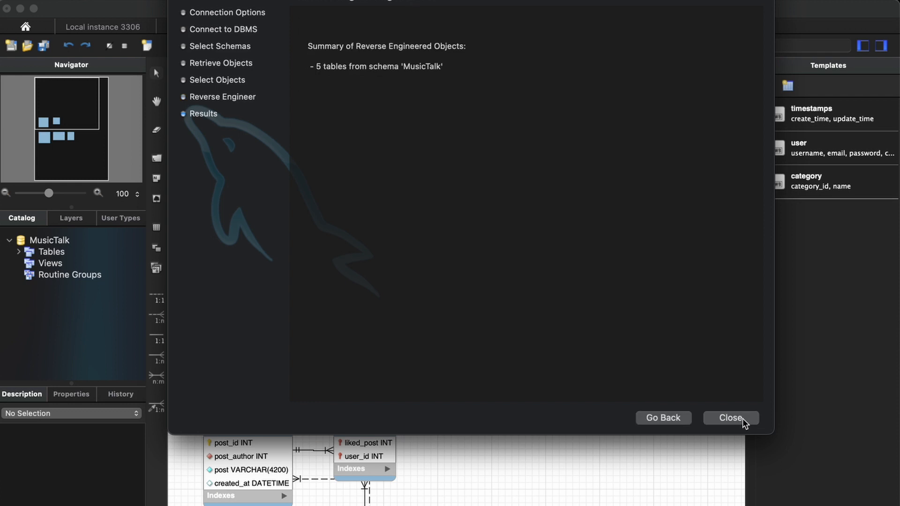
Close the wizard and rearrange the users, likes, friends and comments tables on the diagram.
{"action": "left_click", "coordinate": [745, 418]}
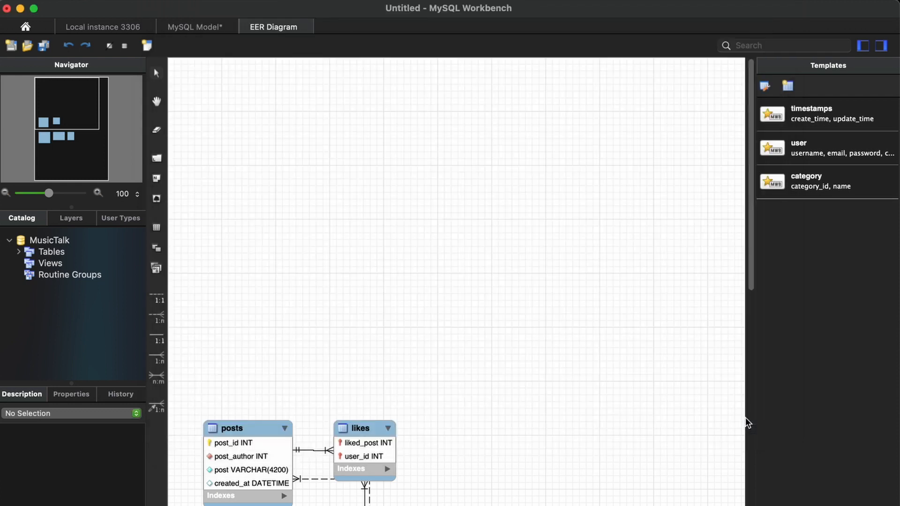
{"action": "scroll", "coordinate": [530, 389], "scroll_direction": "down", "scroll_amount": 5}
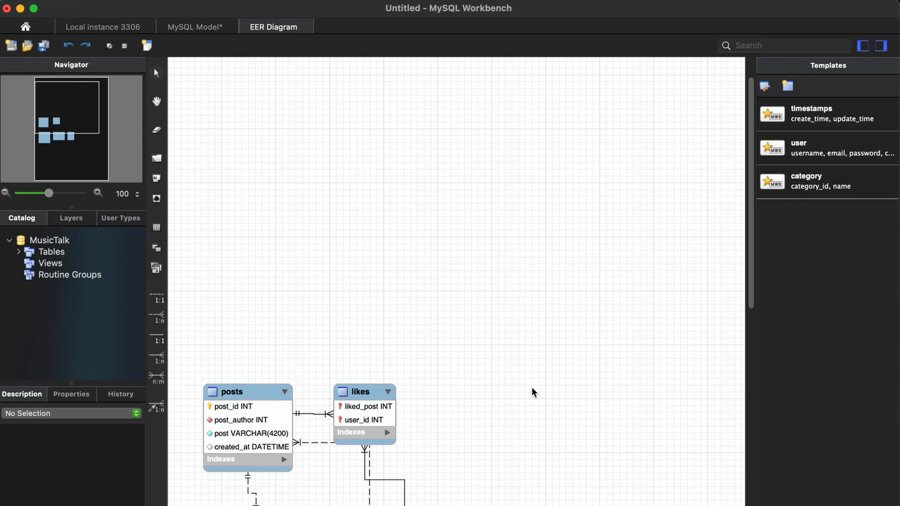
{"action": "scroll", "coordinate": [539, 393], "scroll_direction": "down", "scroll_amount": 2}
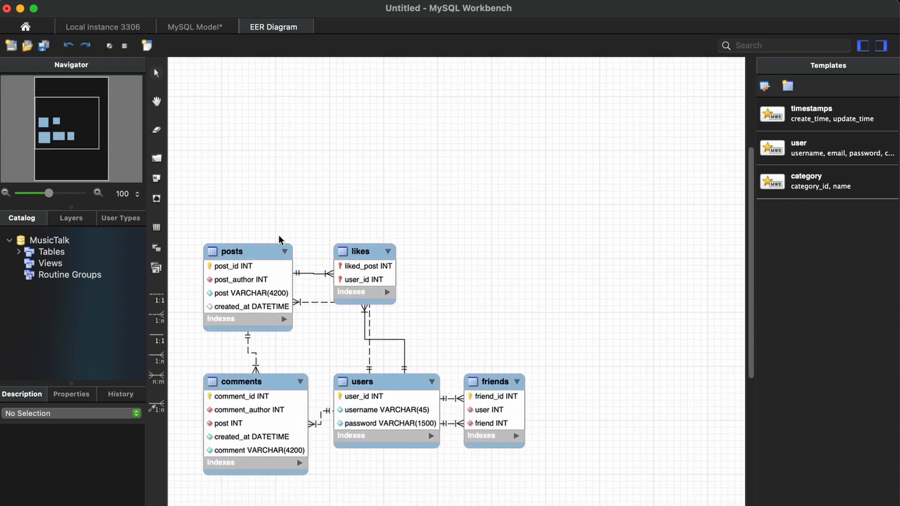
{"action": "left_click_drag", "start_coordinate": [393, 381], "coordinate": [486, 293]}
{"action": "left_click_drag", "start_coordinate": [370, 252], "coordinate": [530, 153]}
{"action": "left_click_drag", "start_coordinate": [482, 382], "coordinate": [481, 453]}
{"action": "left_click_drag", "start_coordinate": [265, 382], "coordinate": [332, 390]}
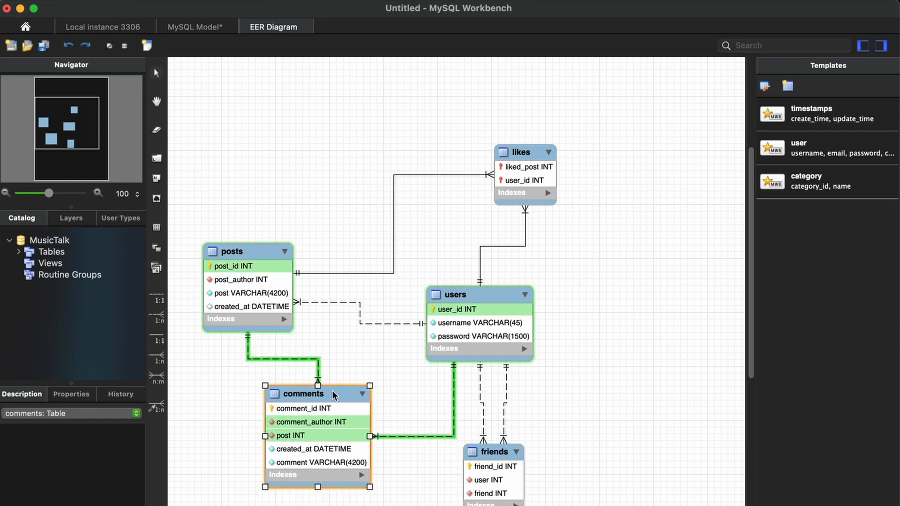
Select all tables and shift the whole diagram up and right.
{"action": "left_click_drag", "start_coordinate": [196, 128], "coordinate": [630, 484]}
{"action": "left_click_drag", "start_coordinate": [488, 302], "coordinate": [551, 246]}
{"action": "left_click", "coordinate": [640, 308]}
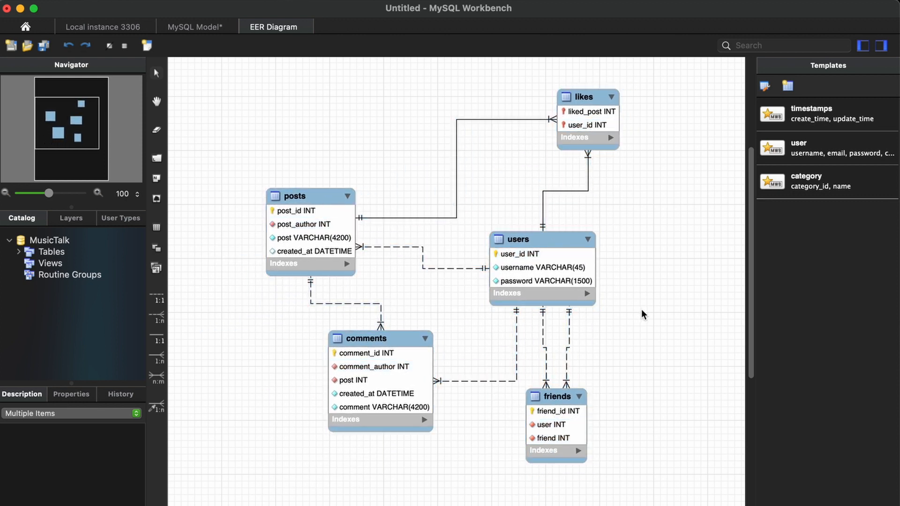
{"action": "left_click", "coordinate": [547, 237]}
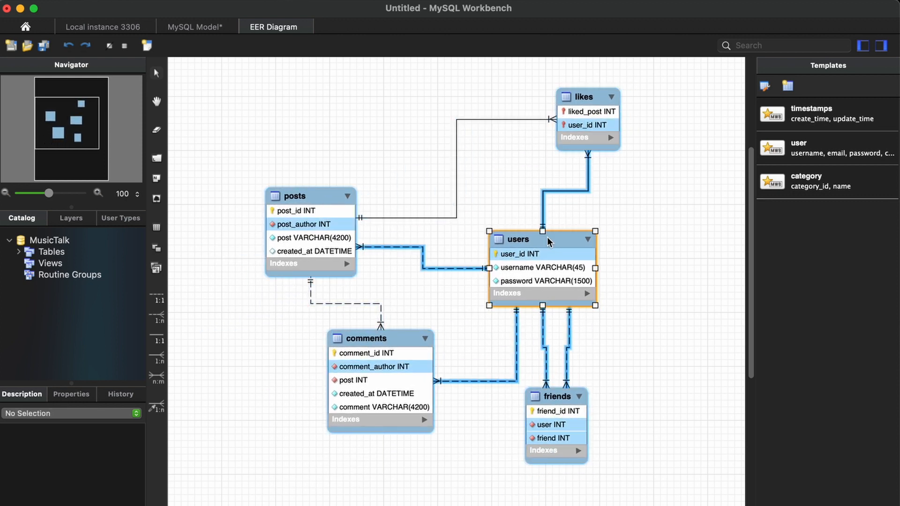